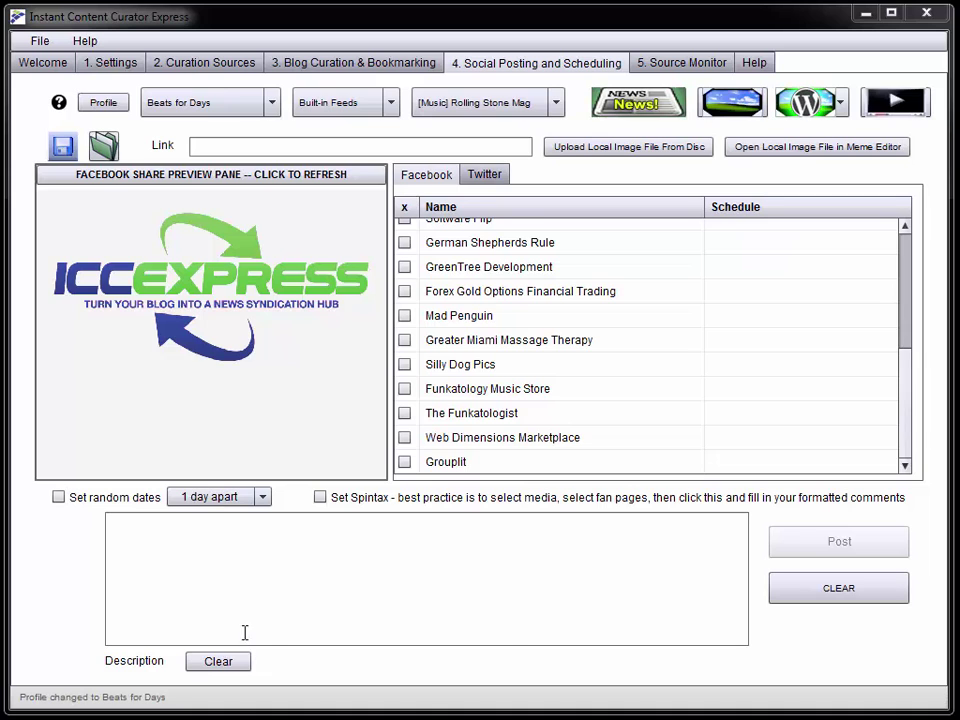
- Show the Settings page with the Beats for Days accounts and keywords
left_click(115, 63)
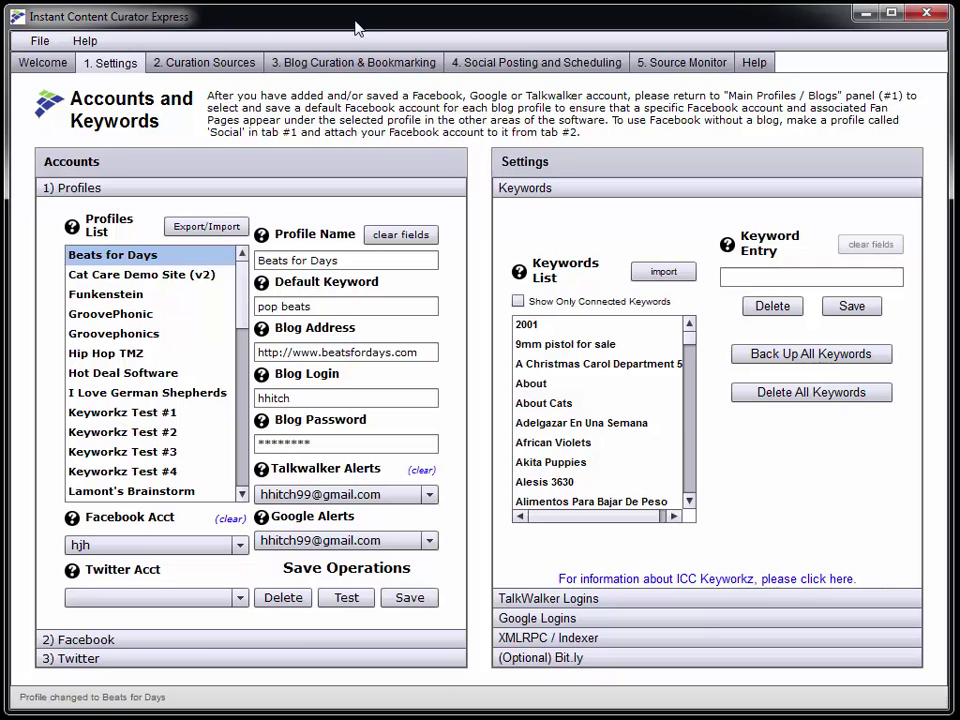
- Enlarge the window and return to Social Posting and Scheduling, listing the Facebook pages
left_click(476, 66)
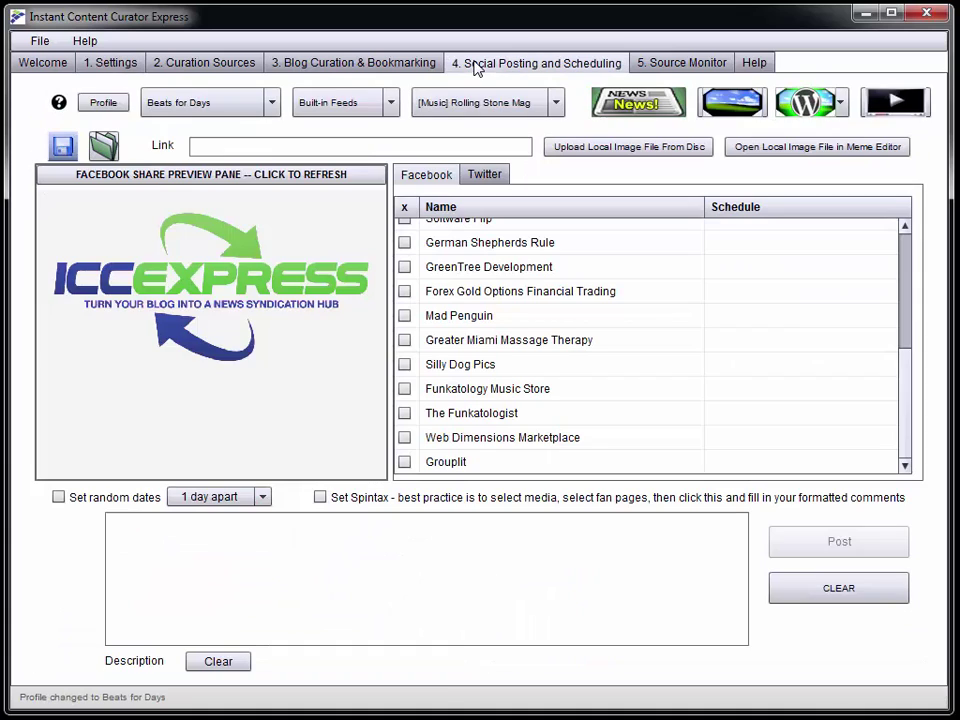
left_click(326, 64)
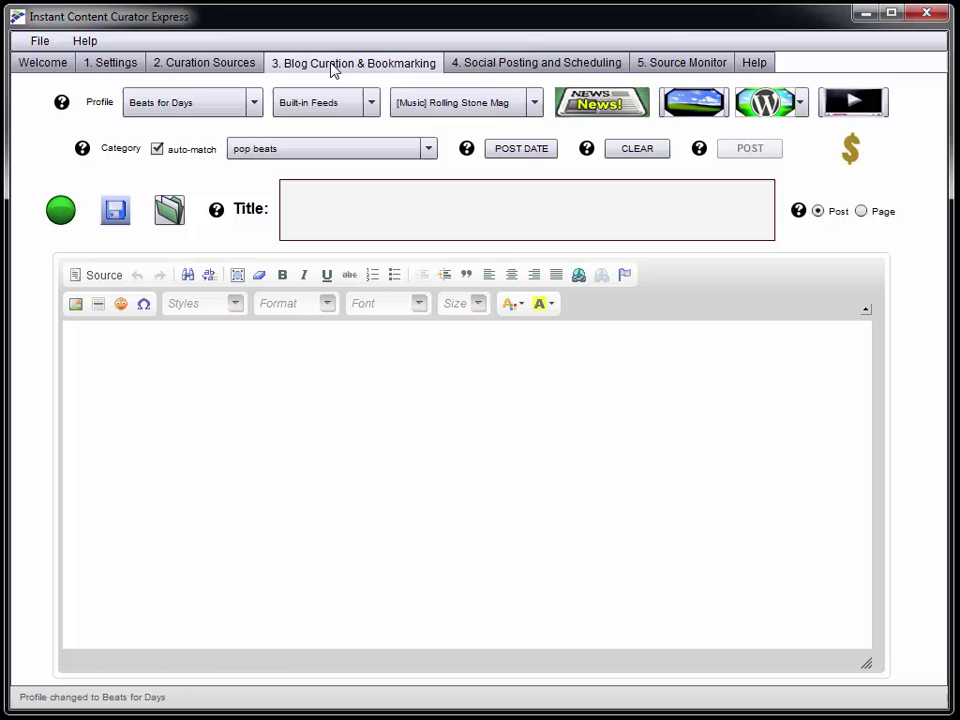
left_click(506, 398)
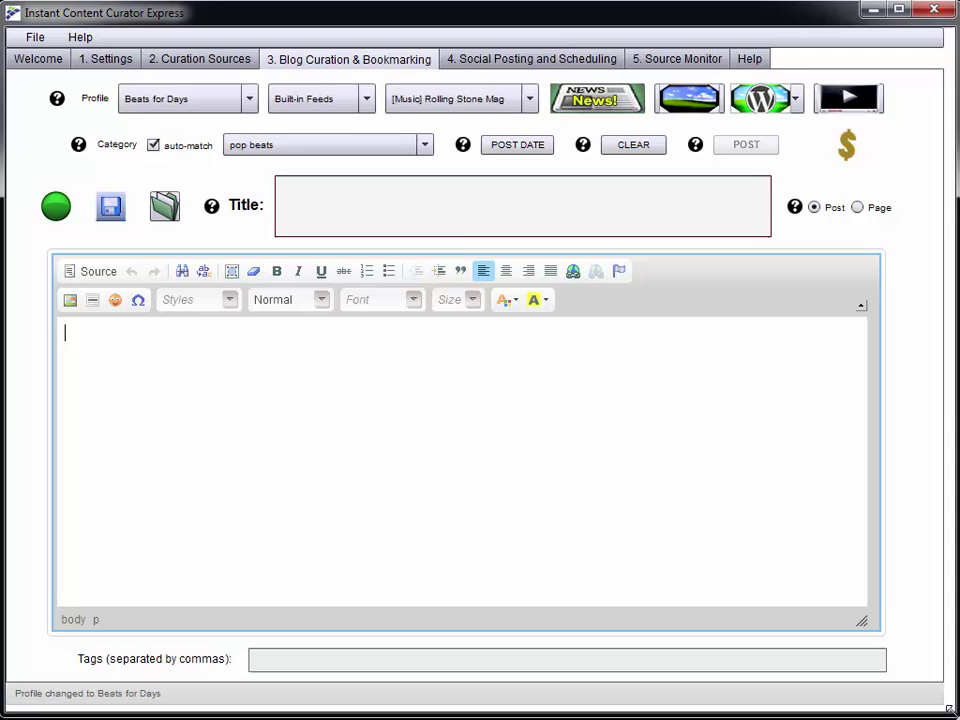
left_click_drag(938, 703, 946, 710)
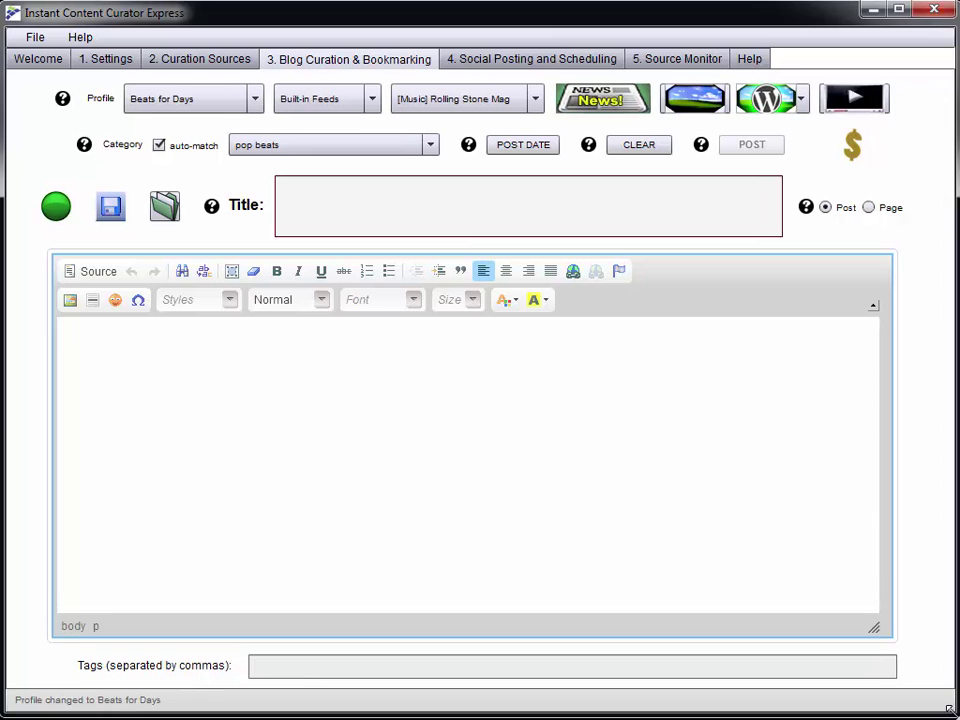
left_click(516, 60)
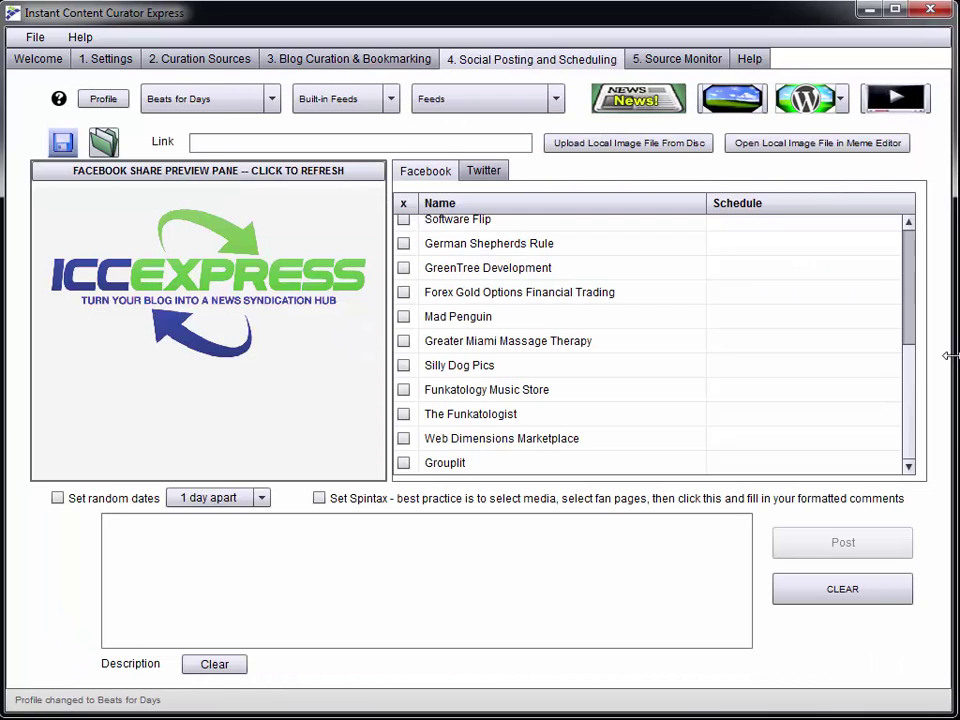
scroll(928, 313, "up", 4)
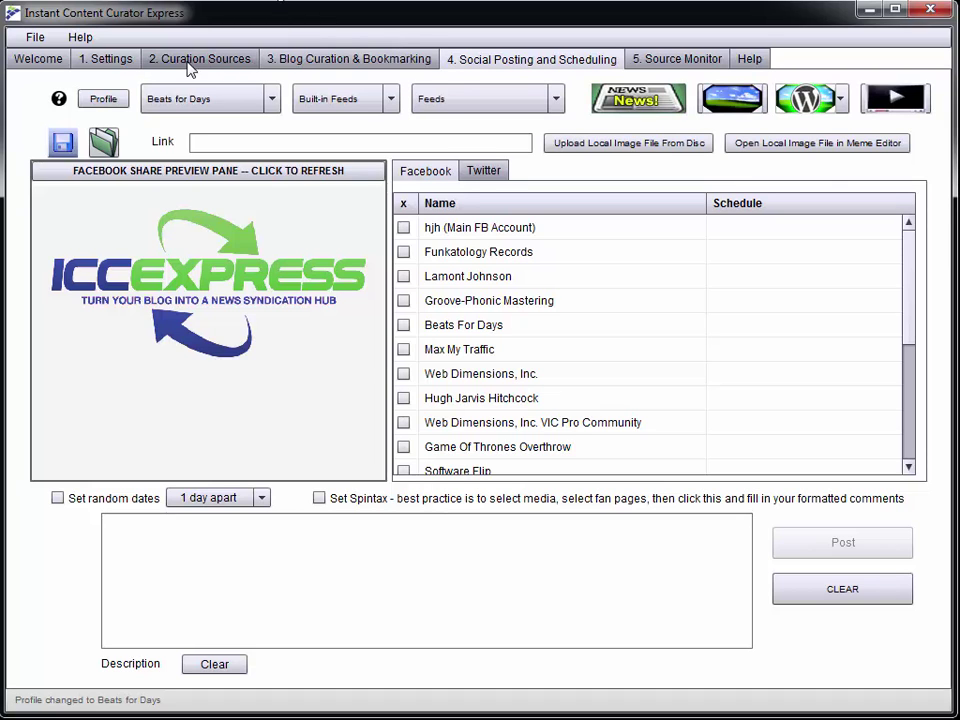
left_click(118, 64)
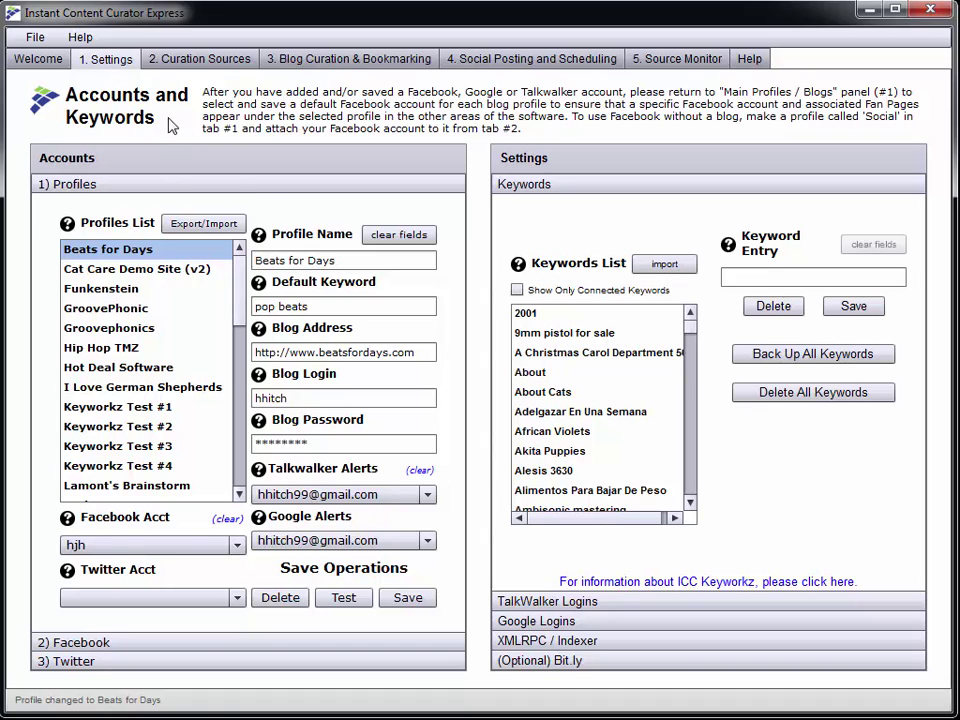
scroll(600, 400, "down", 10)
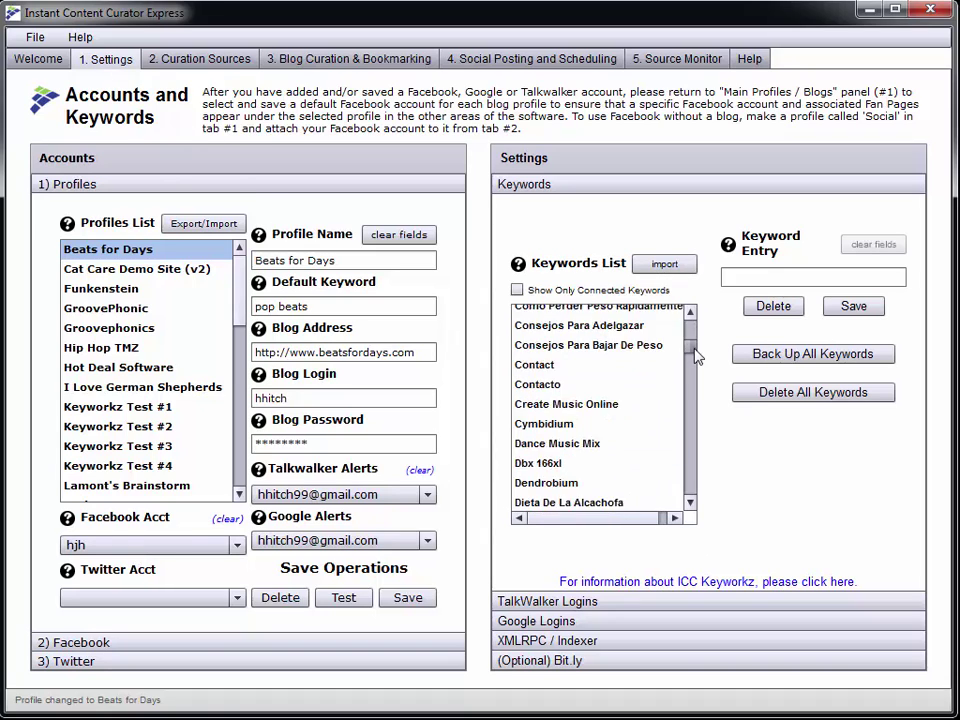
scroll(600, 400, "up", 10)
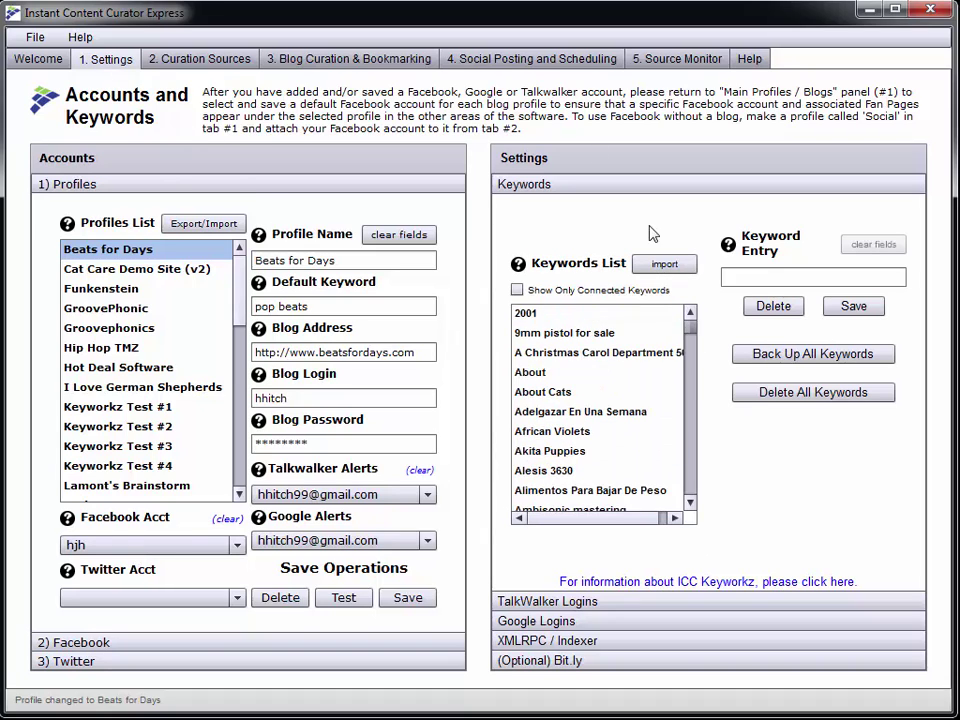
left_click(487, 62)
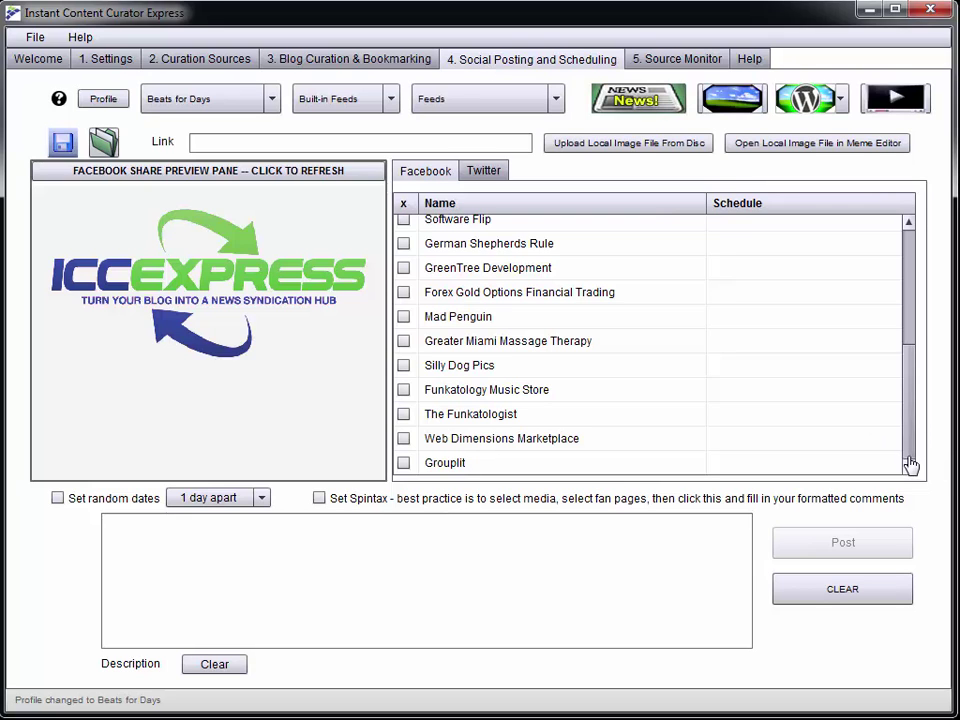
left_click_drag(911, 461, 911, 343)
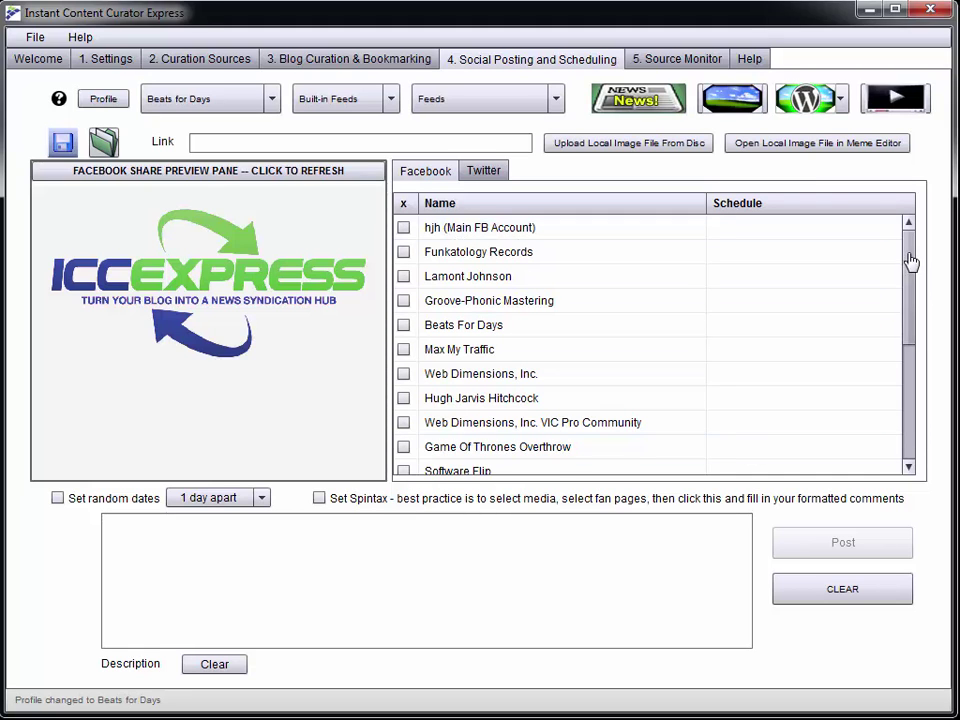
mouse_move(911, 264)
left_mouse_down()
mouse_move(909, 328)
mouse_move(912, 250)
left_mouse_up()
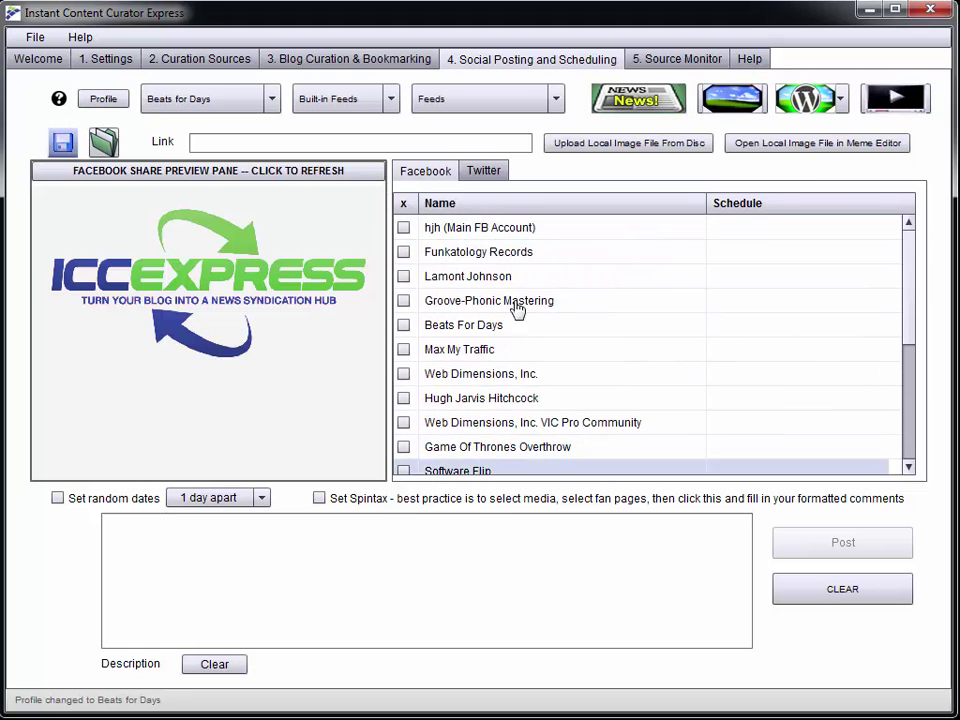
left_click(404, 229)
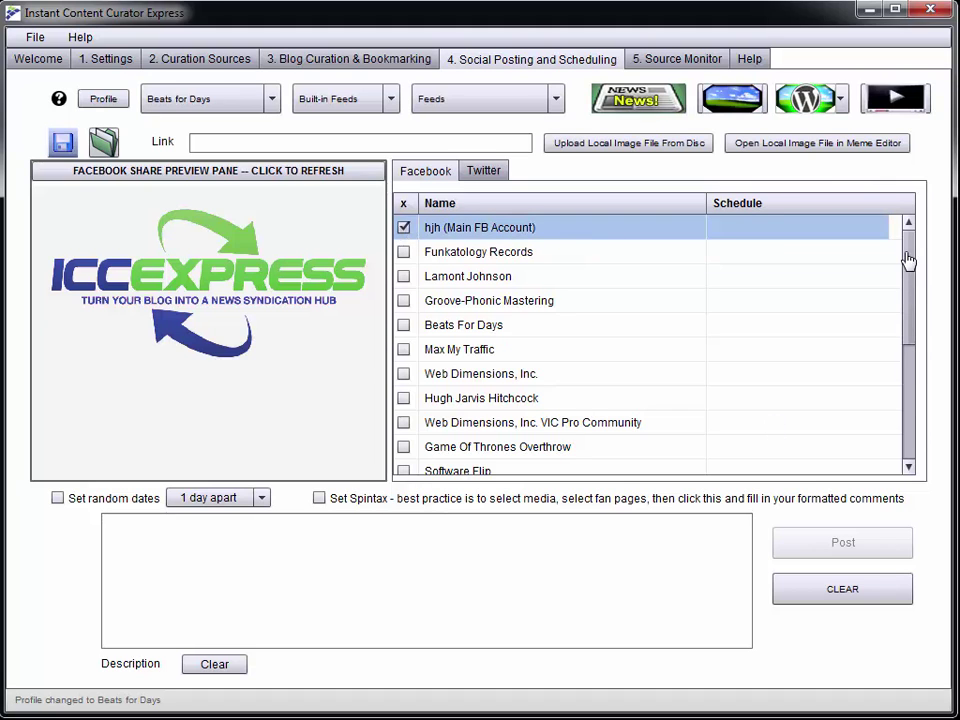
left_click_drag(911, 272, 920, 246)
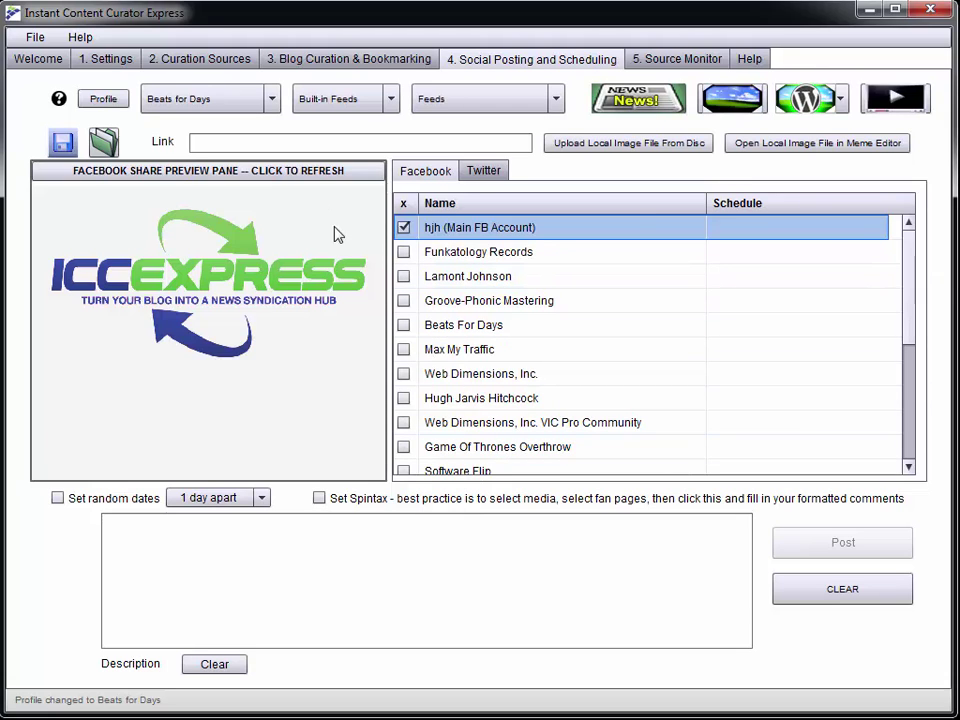
left_click(403, 229)
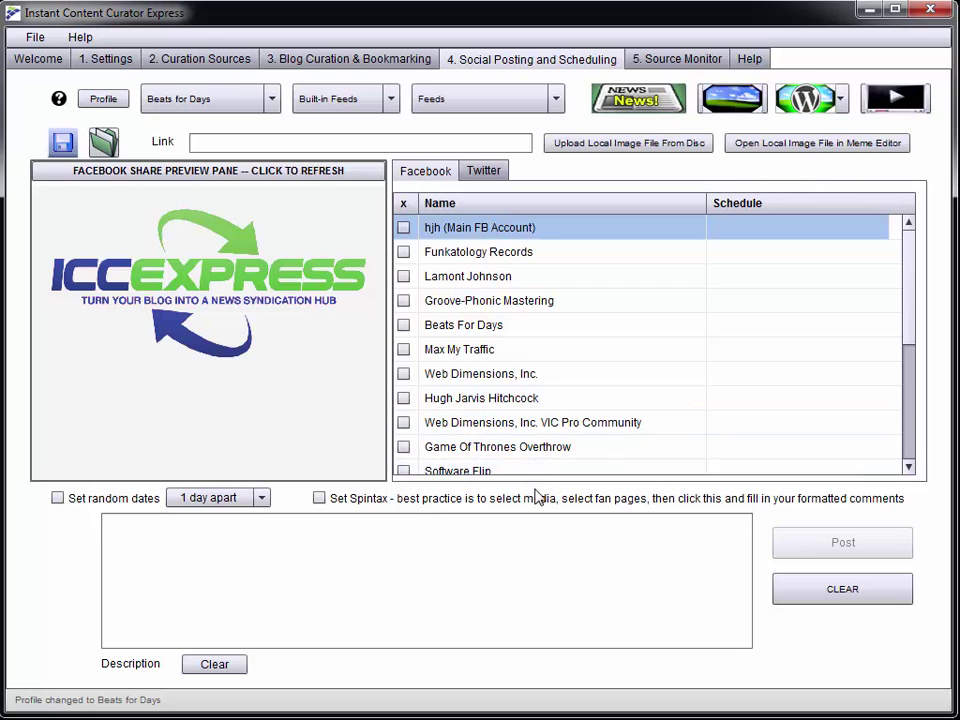
- Target Beats For Days and fill the post from the Rolling Stone Fall Out Boy tour headline
left_click(403, 325)
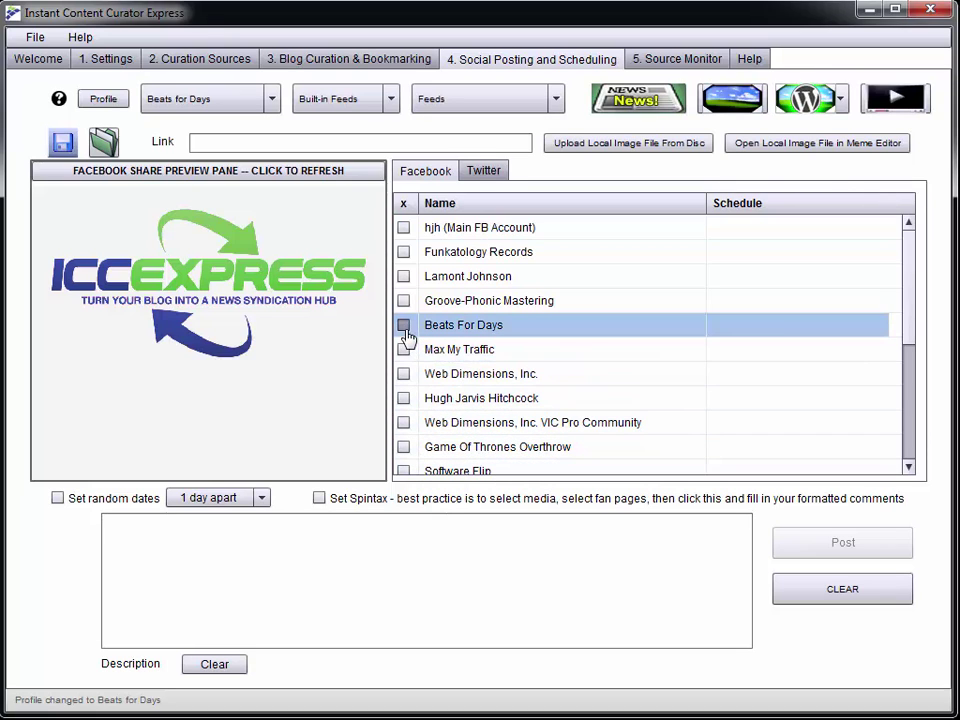
left_click(652, 106)
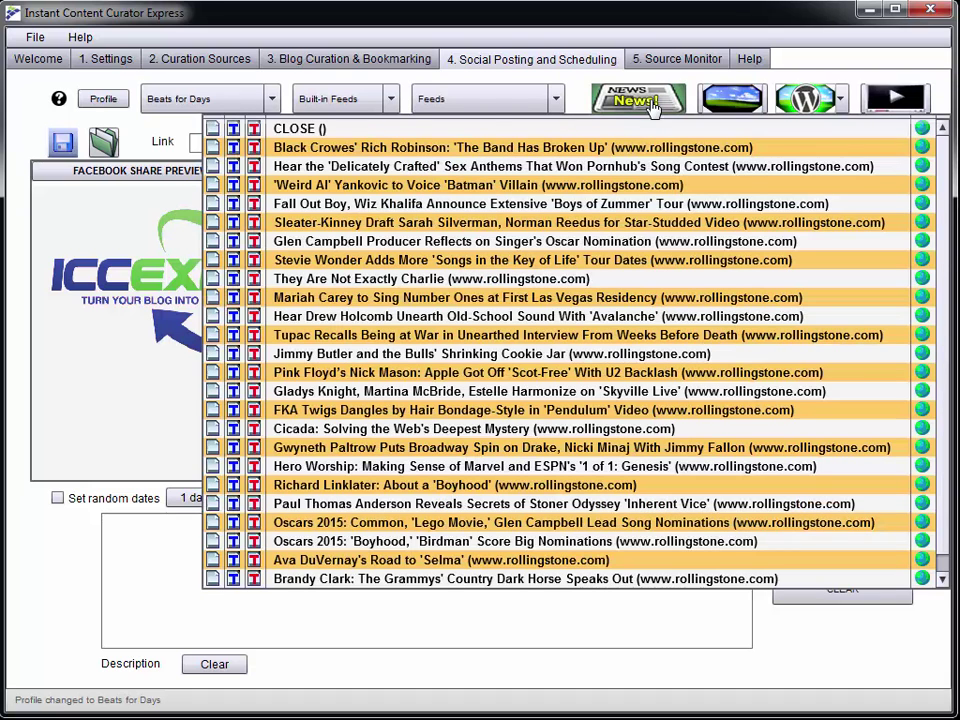
left_click(233, 204)
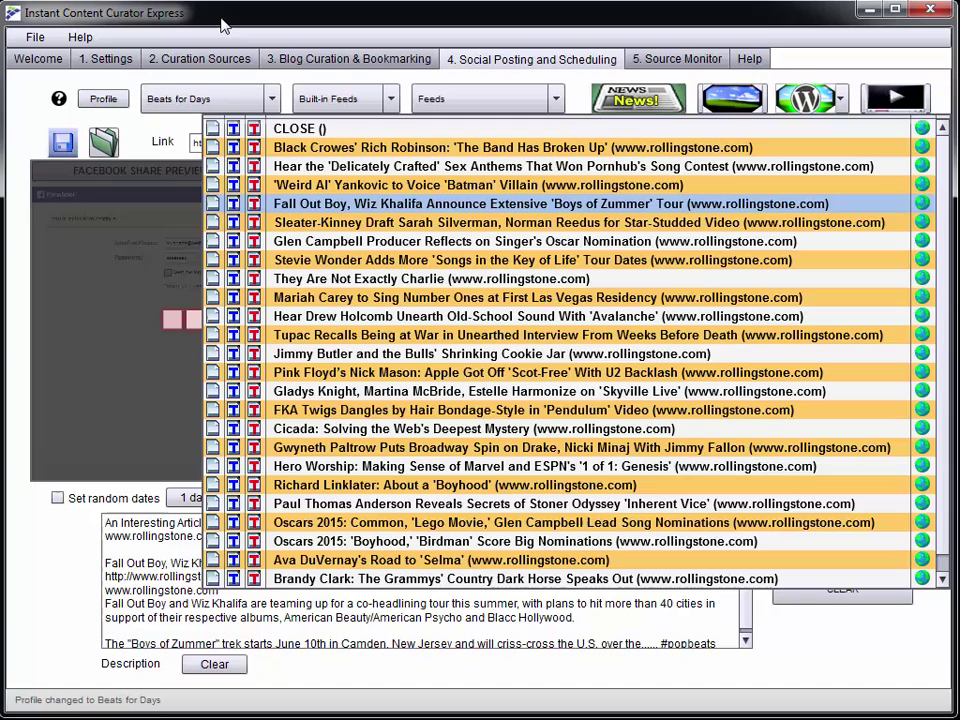
left_click(641, 116)
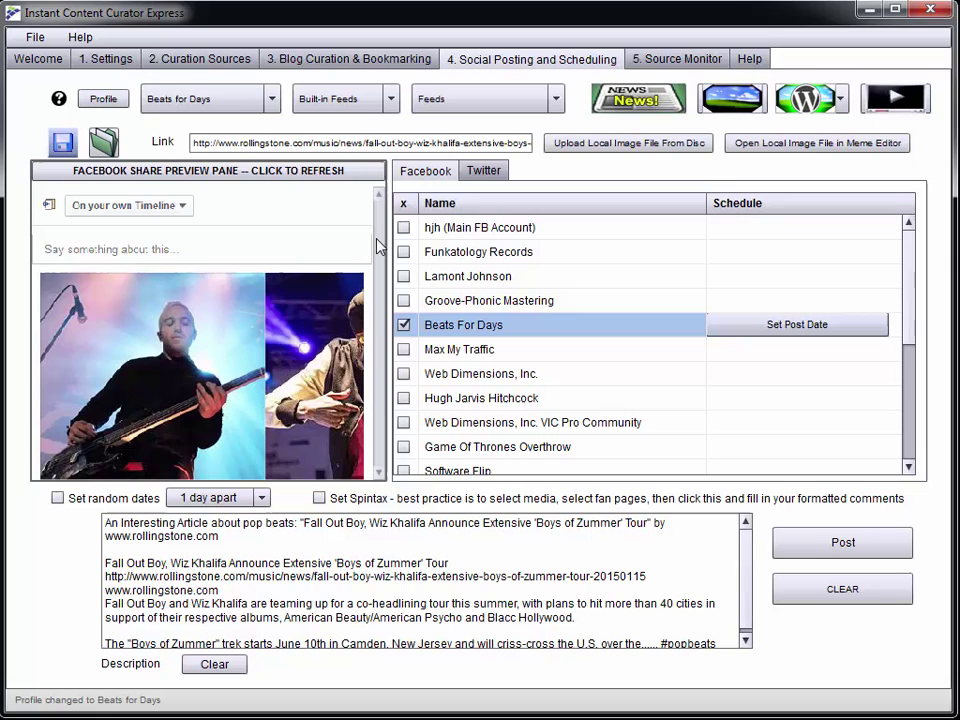
- Refresh the Fall Out Boy share preview and cancel scheduling, leaving no post date
left_click(256, 176)
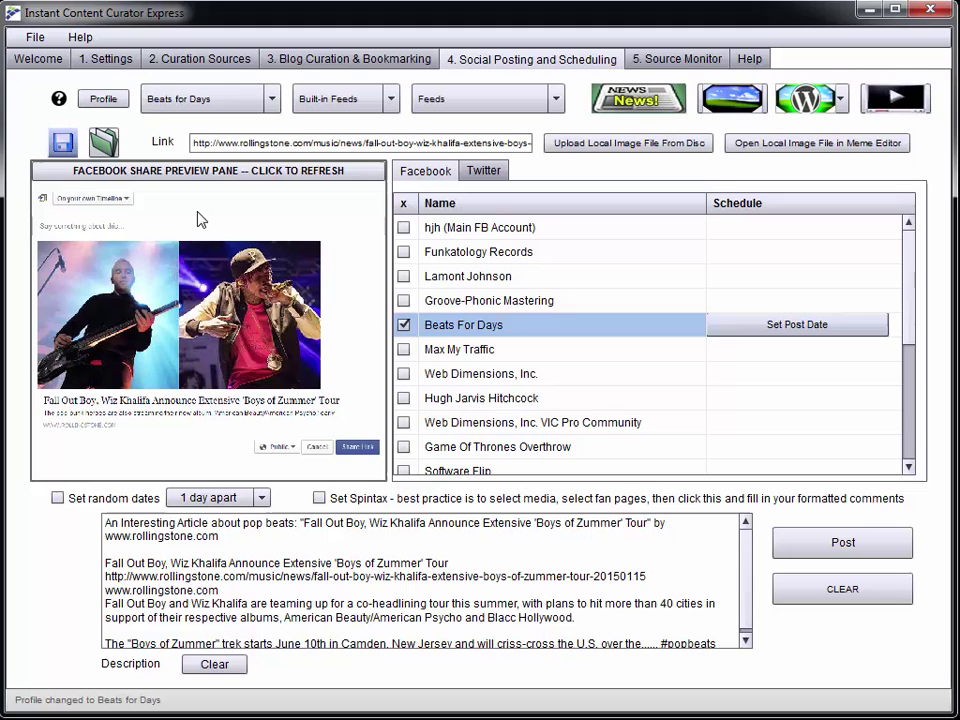
left_click(797, 328)
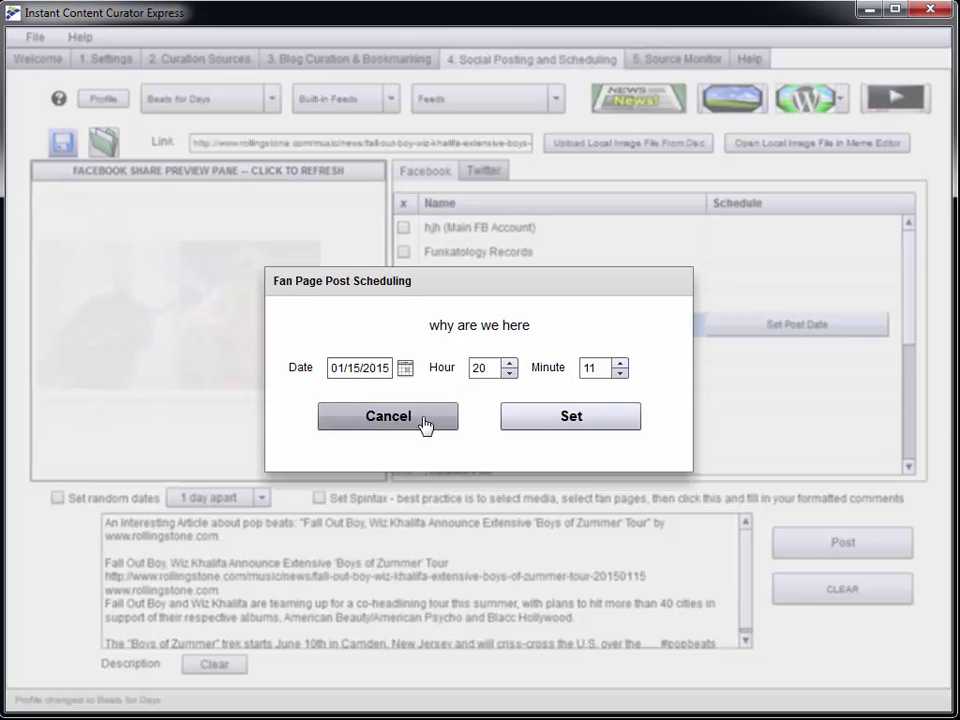
left_click(392, 420)
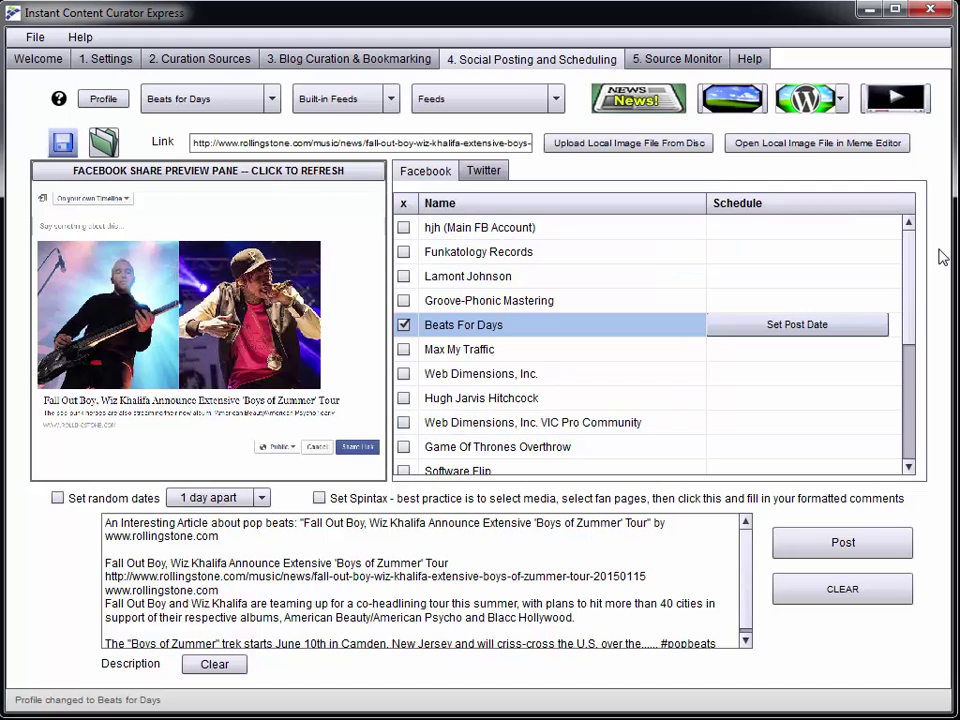
mouse_move(917, 293)
left_mouse_down()
mouse_move(913, 300)
mouse_move(912, 275)
left_mouse_up()
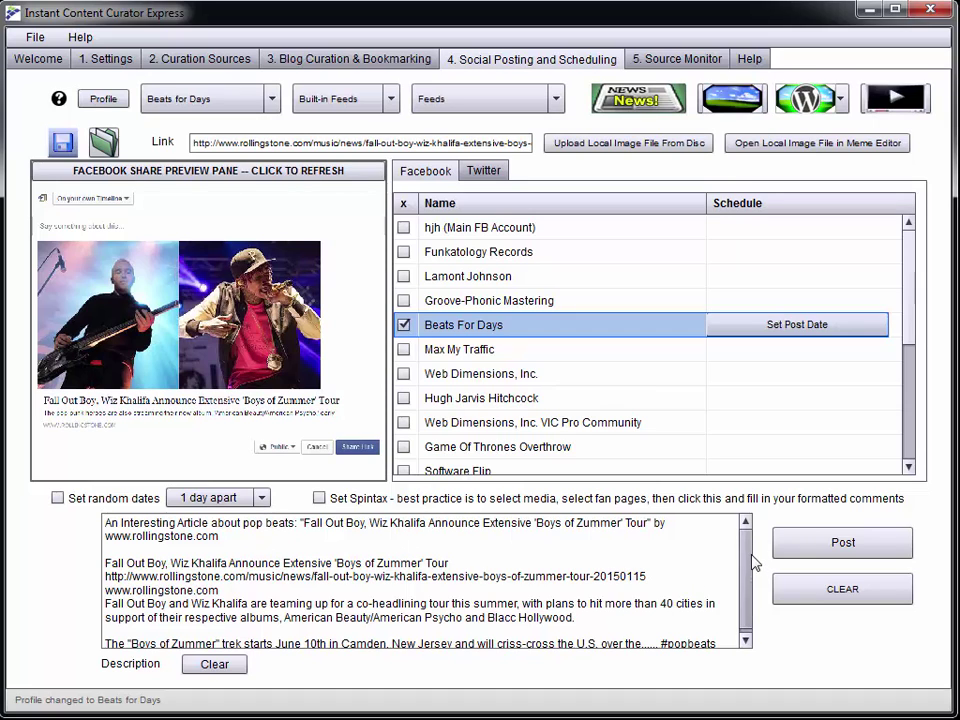
- Change the #popbeats hashtag to #hiphopbeats and post the article to Beats For Days
scroll(748, 568, "down", 1)
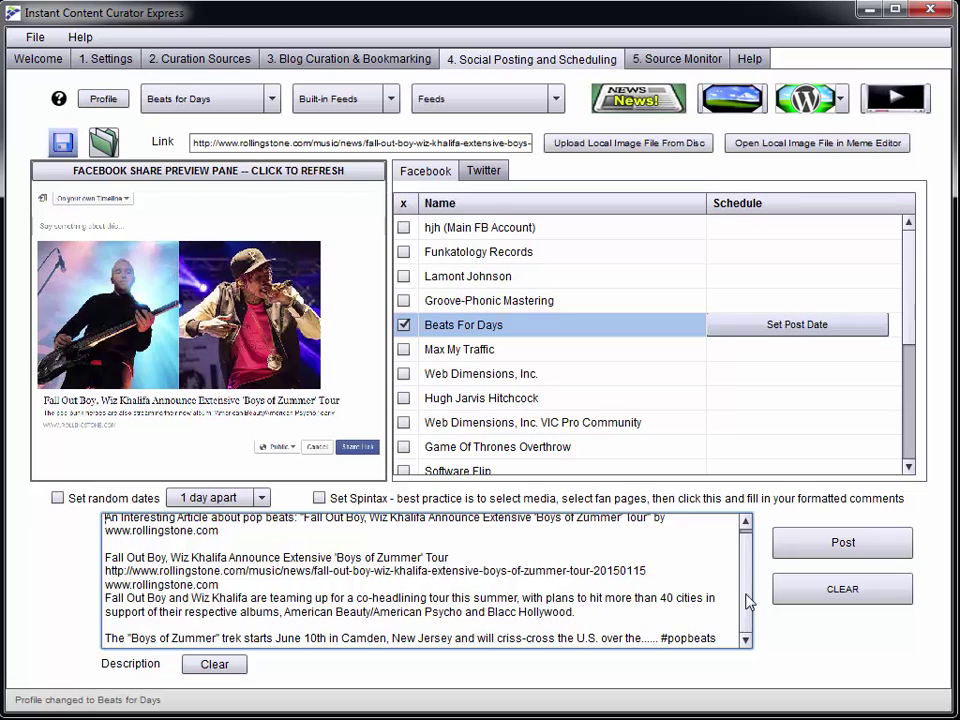
left_click_drag(746, 593, 747, 587)
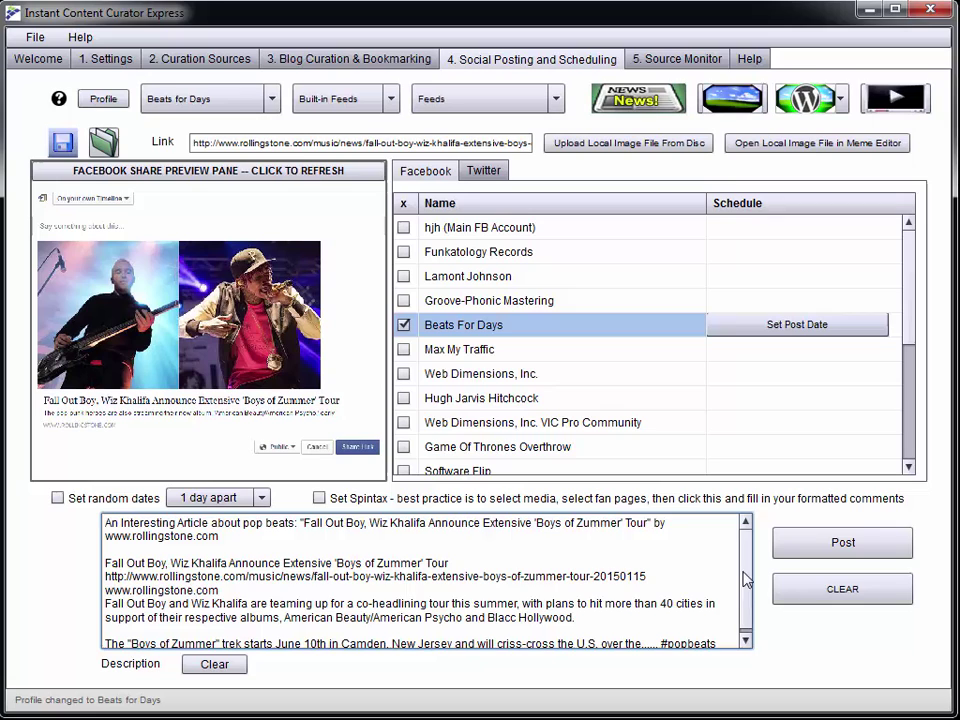
left_click_drag(746, 579, 750, 604)
left_click_drag(662, 638, 719, 638)
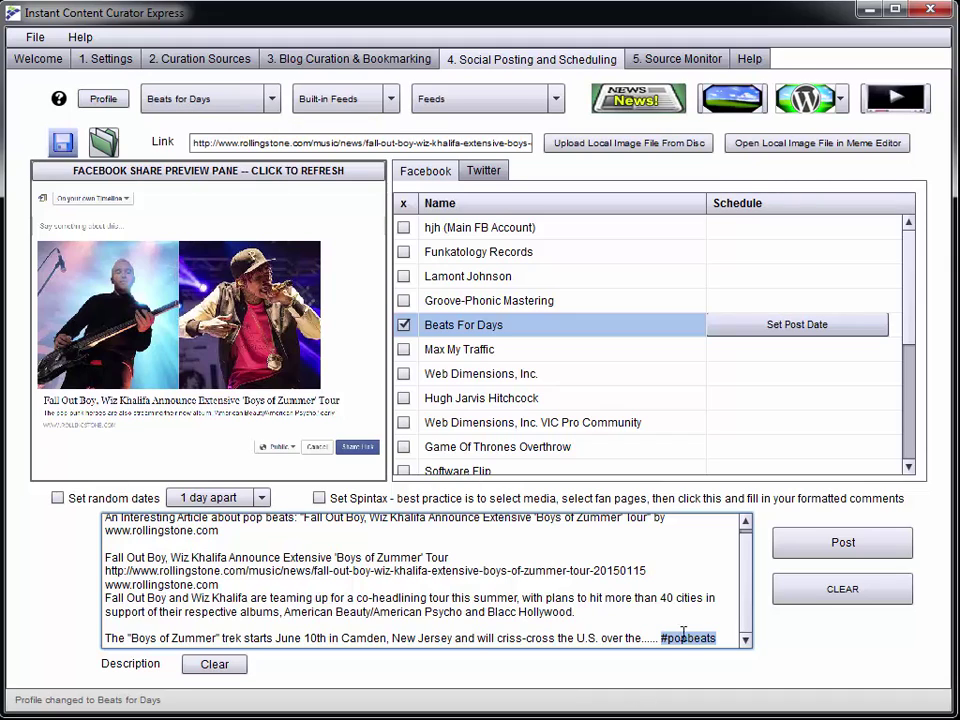
left_click(705, 611)
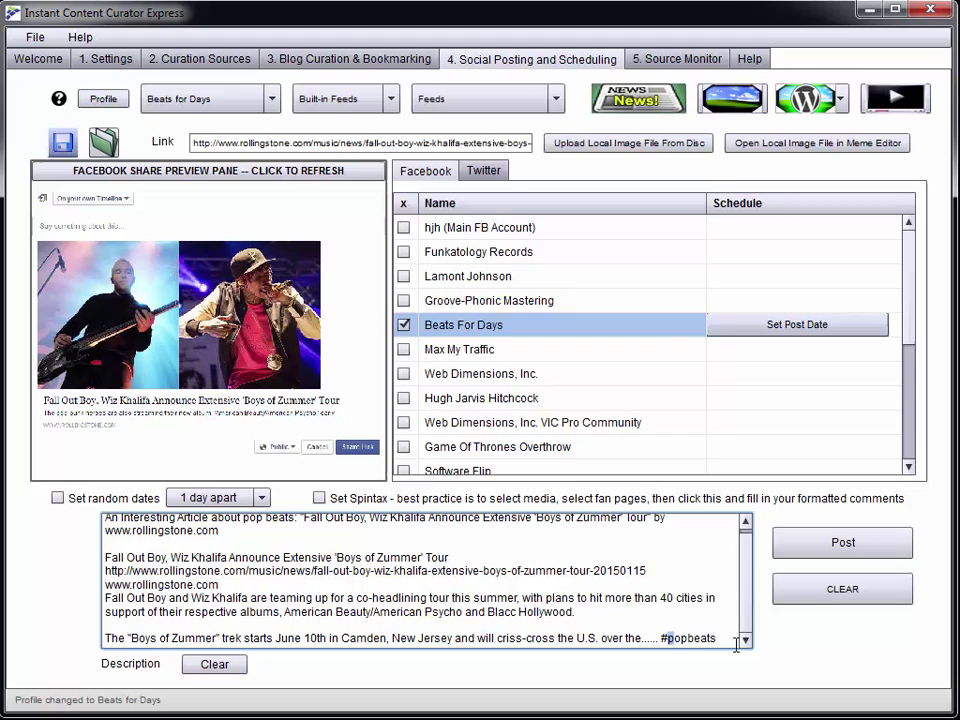
type("hiph")
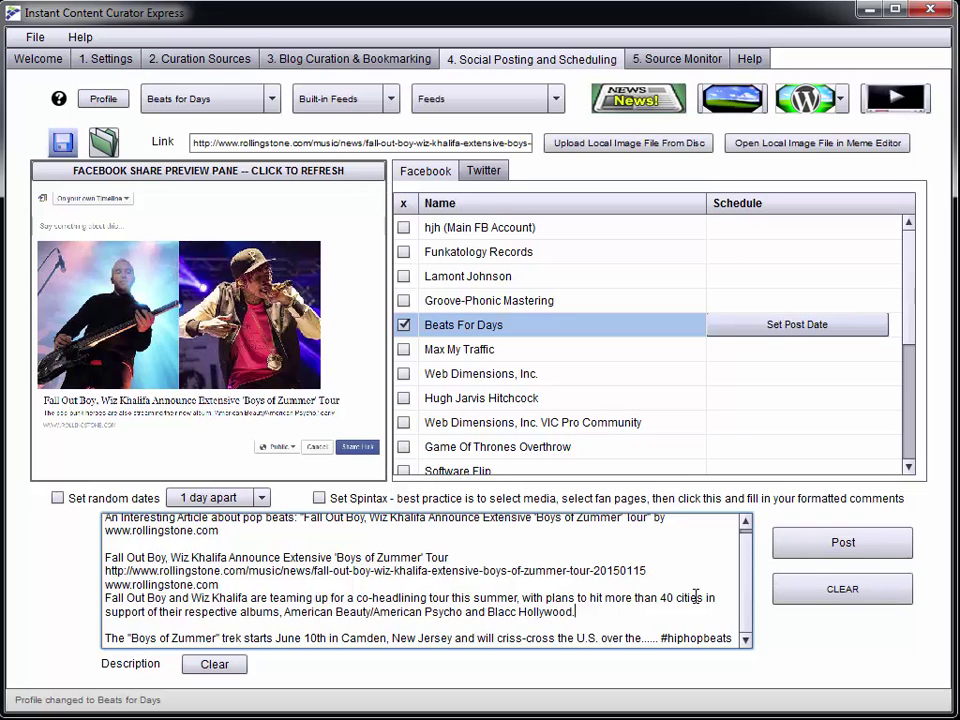
left_click_drag(746, 606, 748, 595)
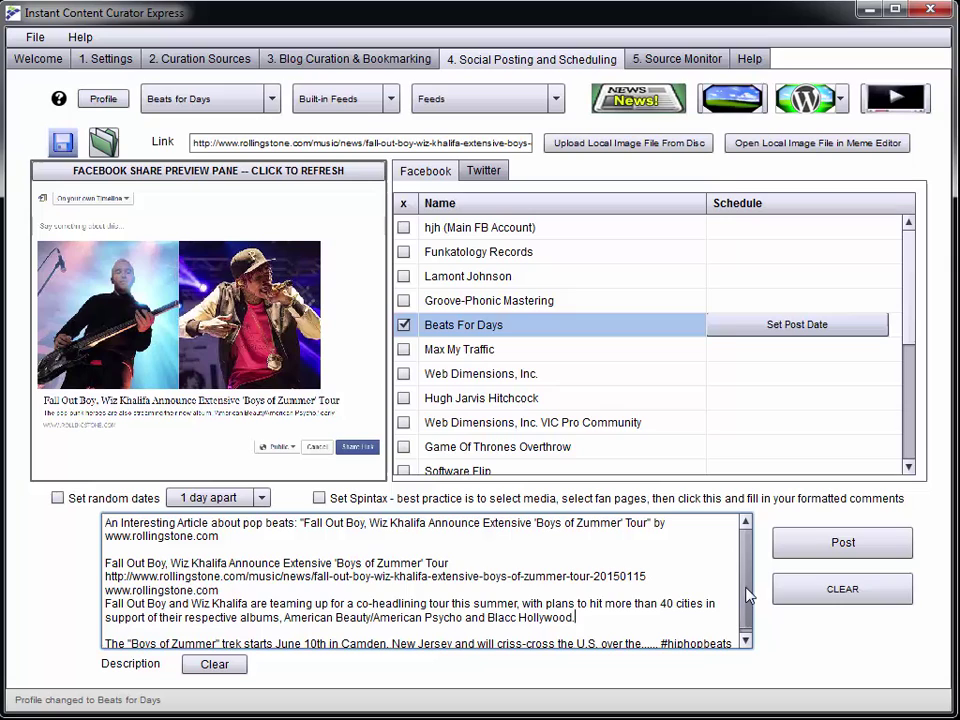
left_click(849, 544)
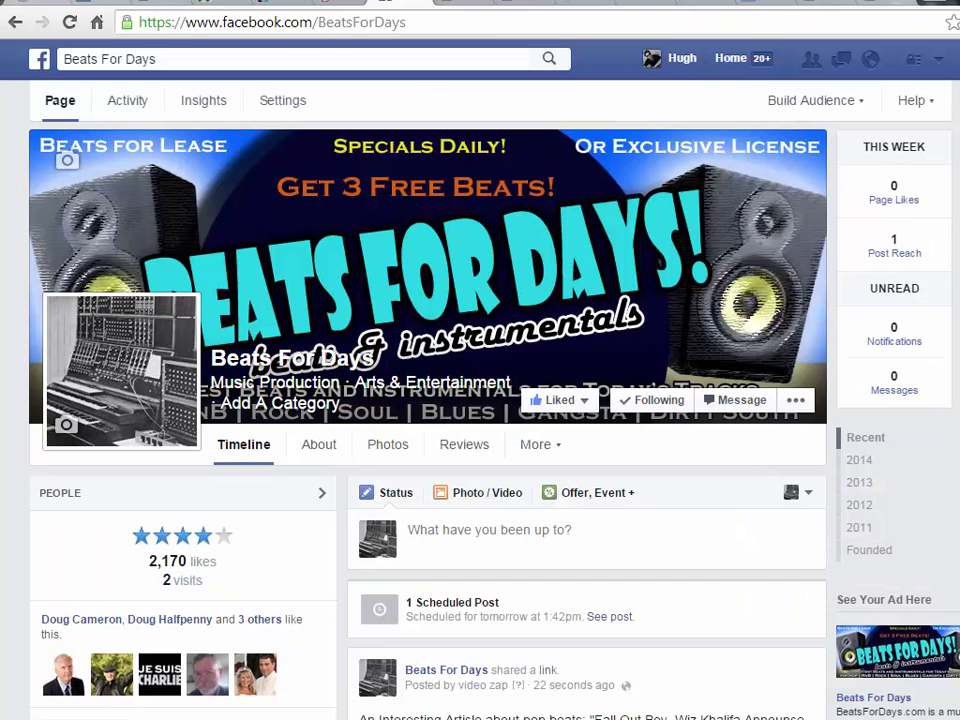
scroll(480, 400, "down", 4)
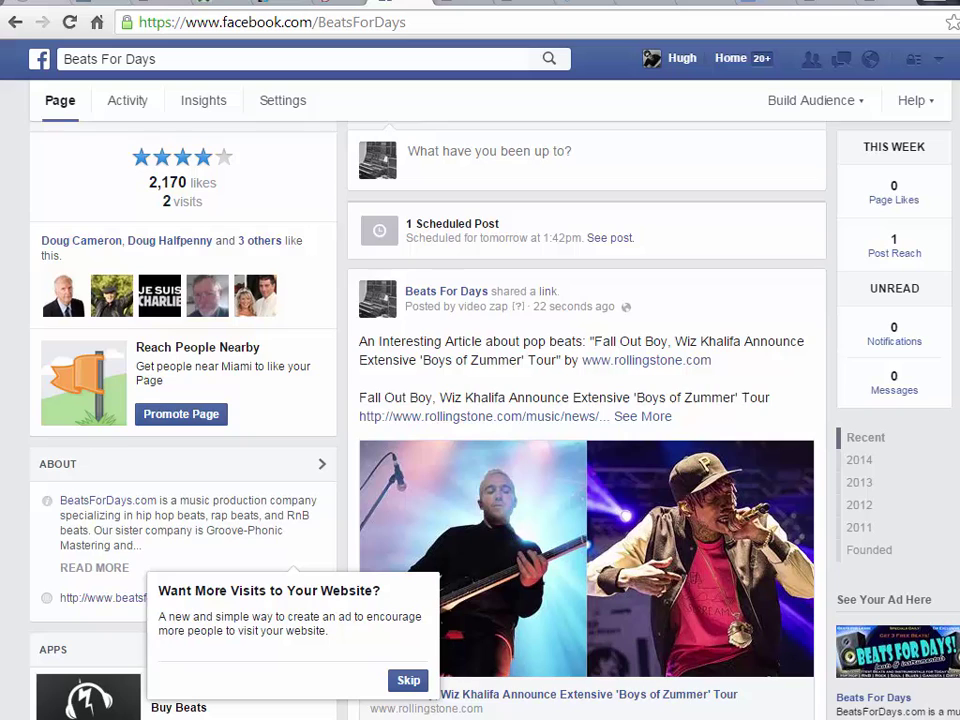
scroll(420, 400, "down", 1)
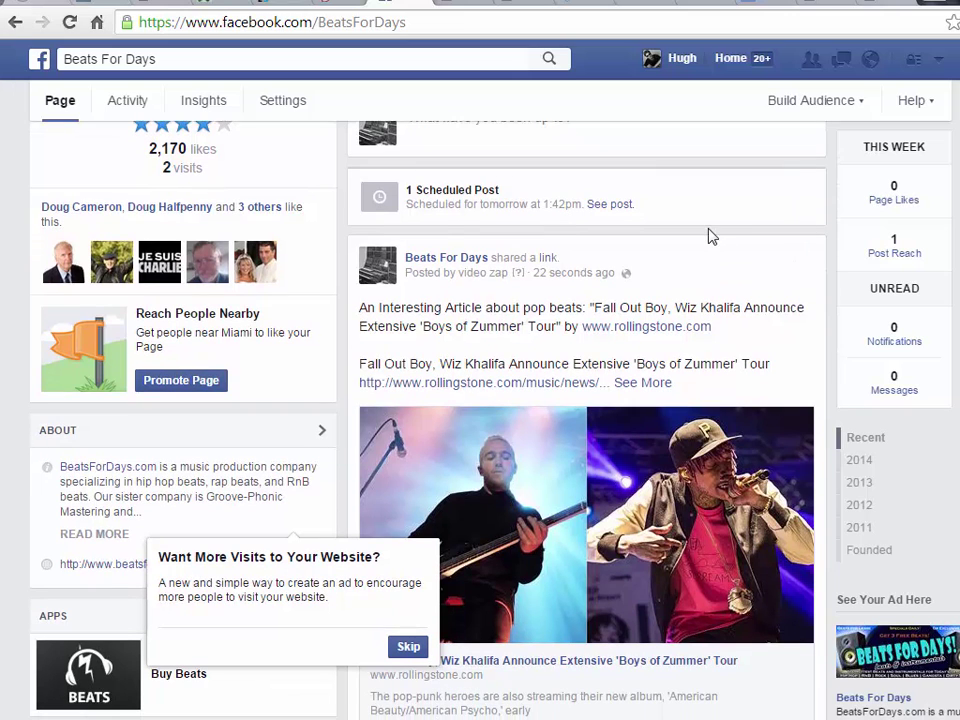
left_click(408, 646)
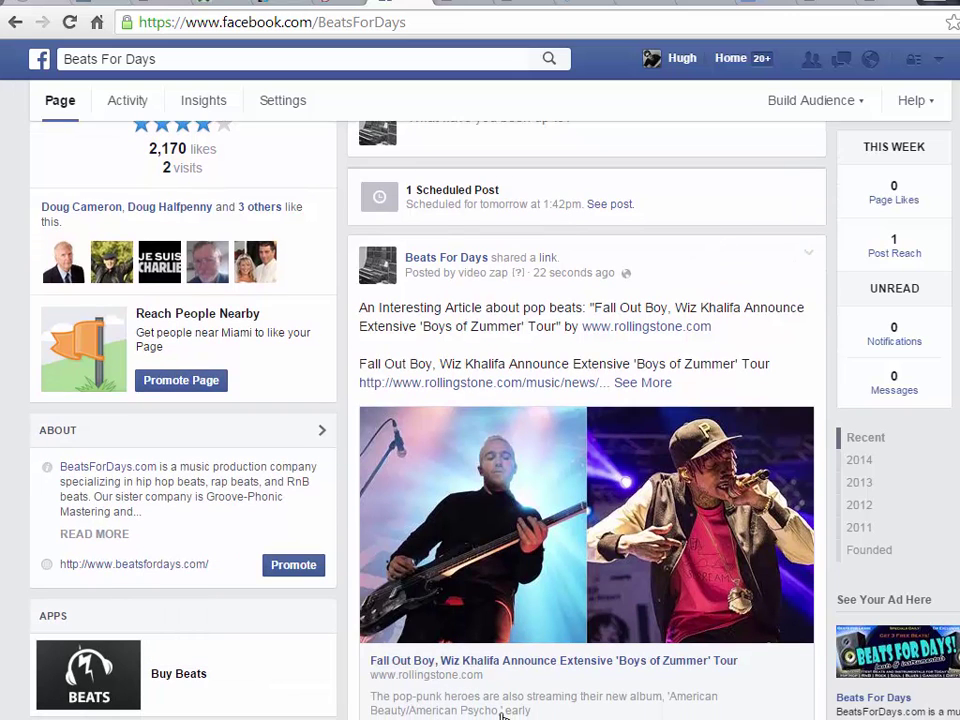
scroll(420, 400, "down", 1)
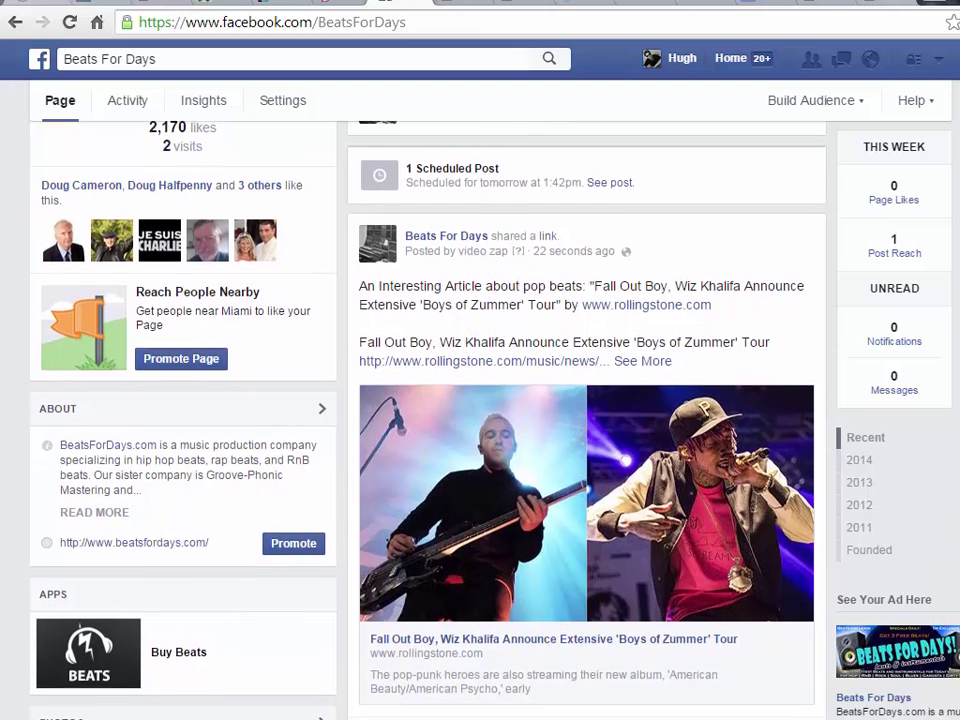
scroll(420, 400, "down", 1)
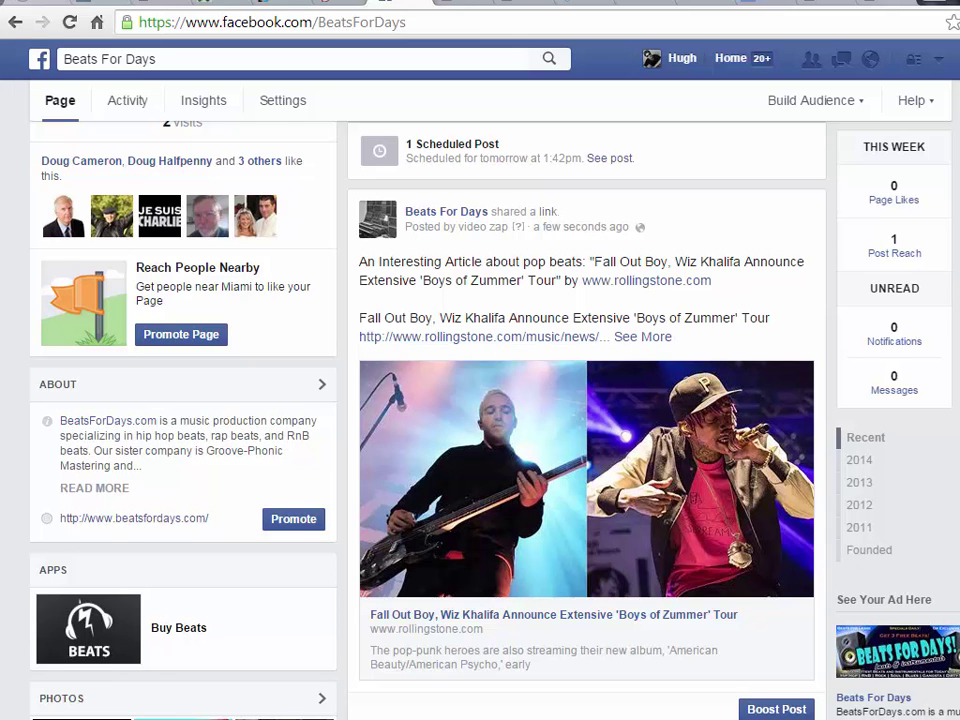
scroll(957, 295, "down", 3)
scroll(586, 420, "down", 4)
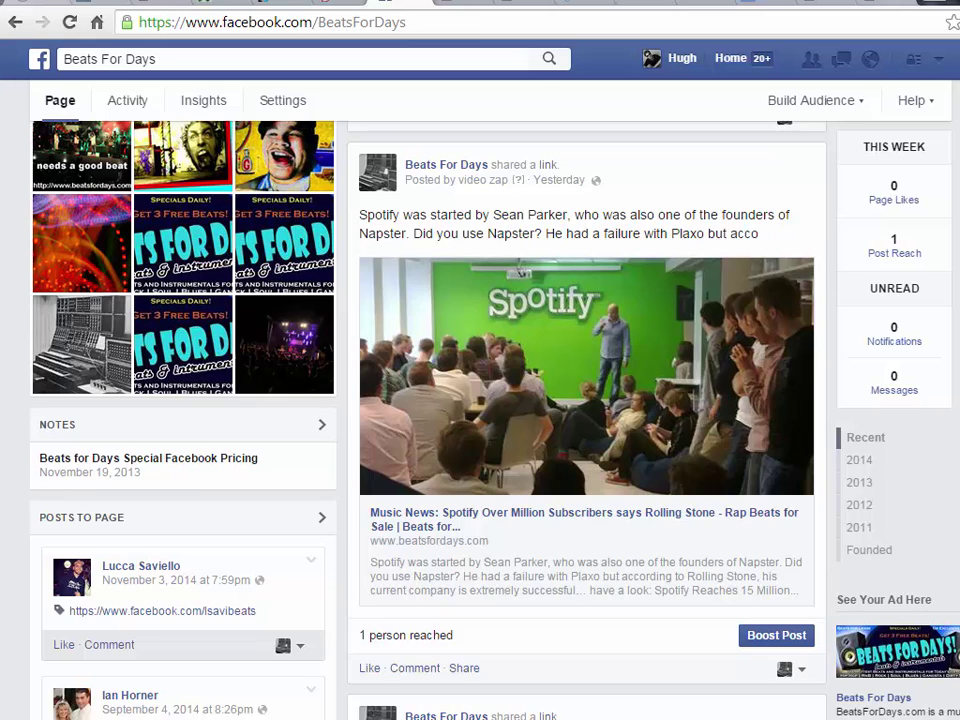
scroll(586, 420, "up", 1)
scroll(586, 420, "up", 2)
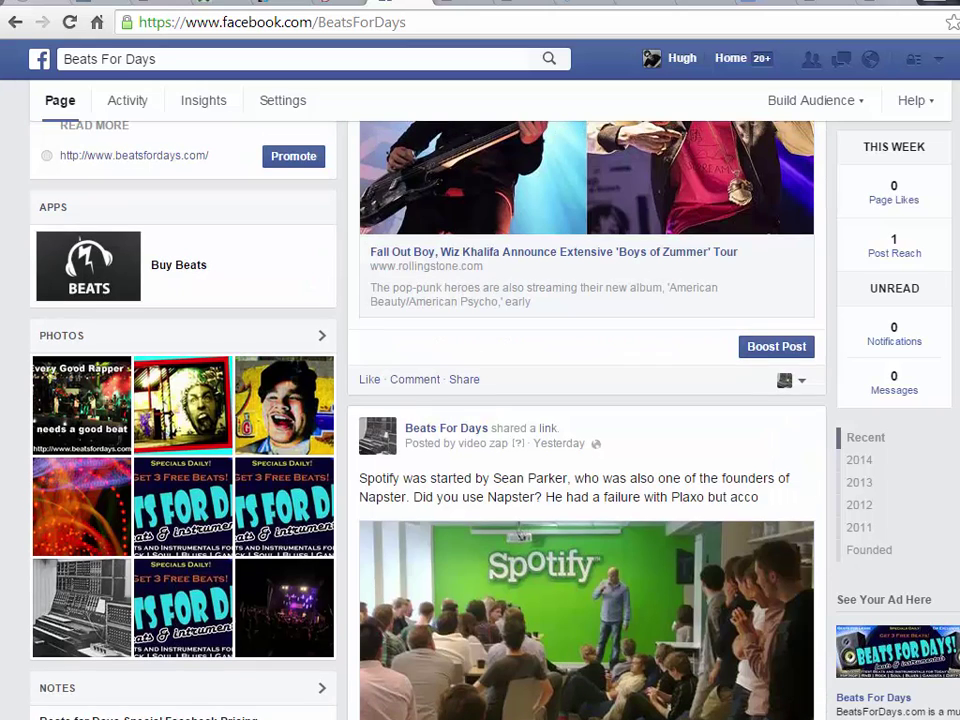
scroll(586, 420, "up", 3)
- Reset the post form and search YouTube videos for the keyword 'audio mastering'
scroll(586, 420, "up", 2)
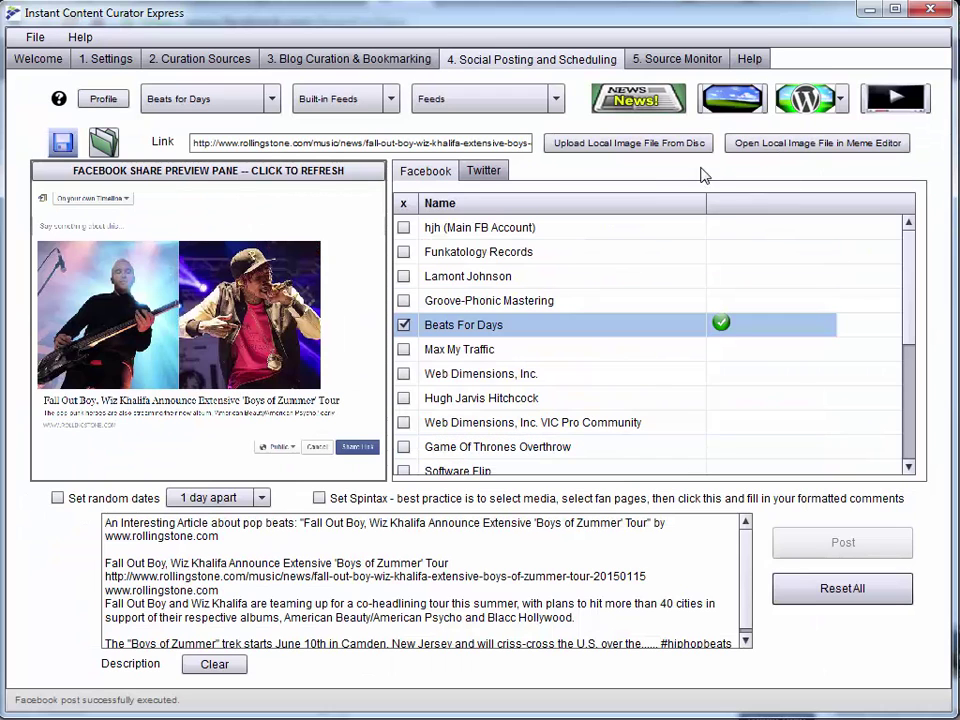
left_click(813, 592)
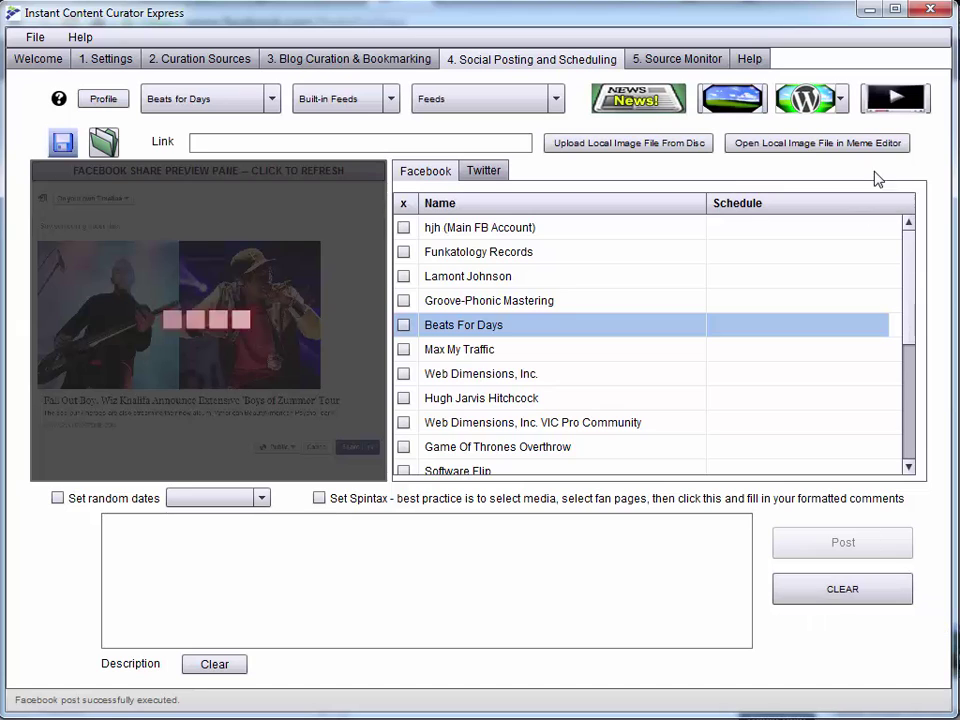
left_click(895, 97)
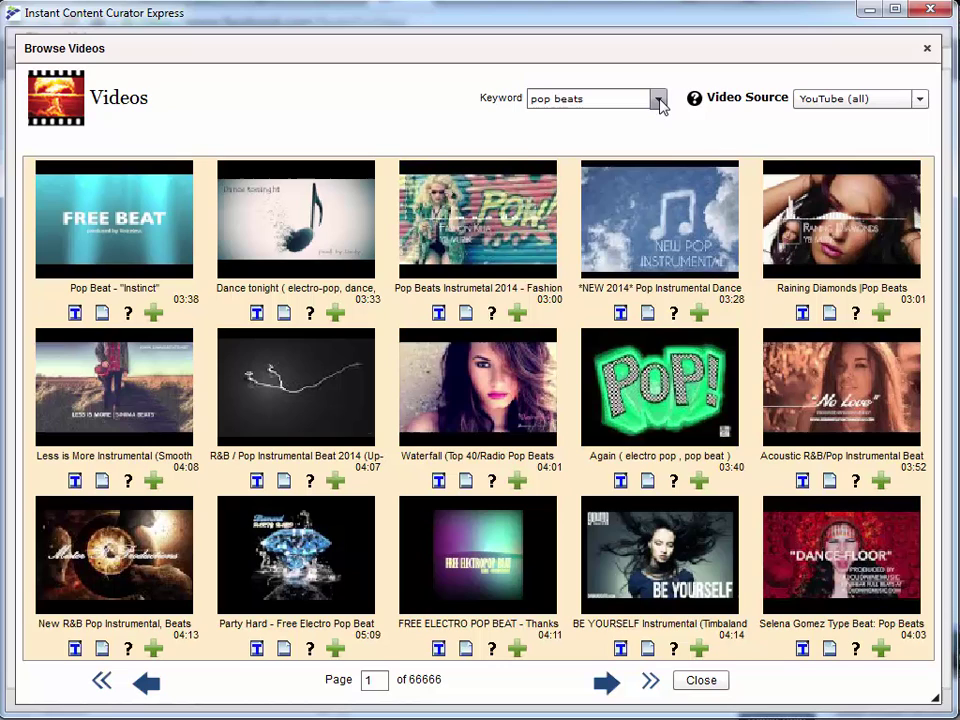
left_click(658, 99)
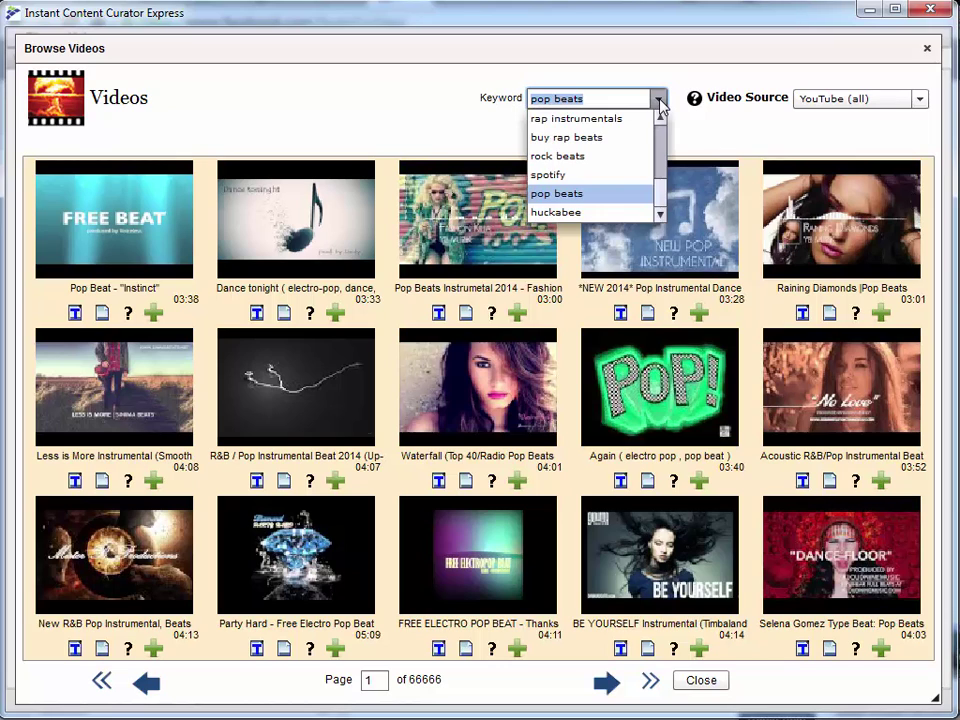
left_click(658, 100)
left_click(658, 100)
left_click(627, 97)
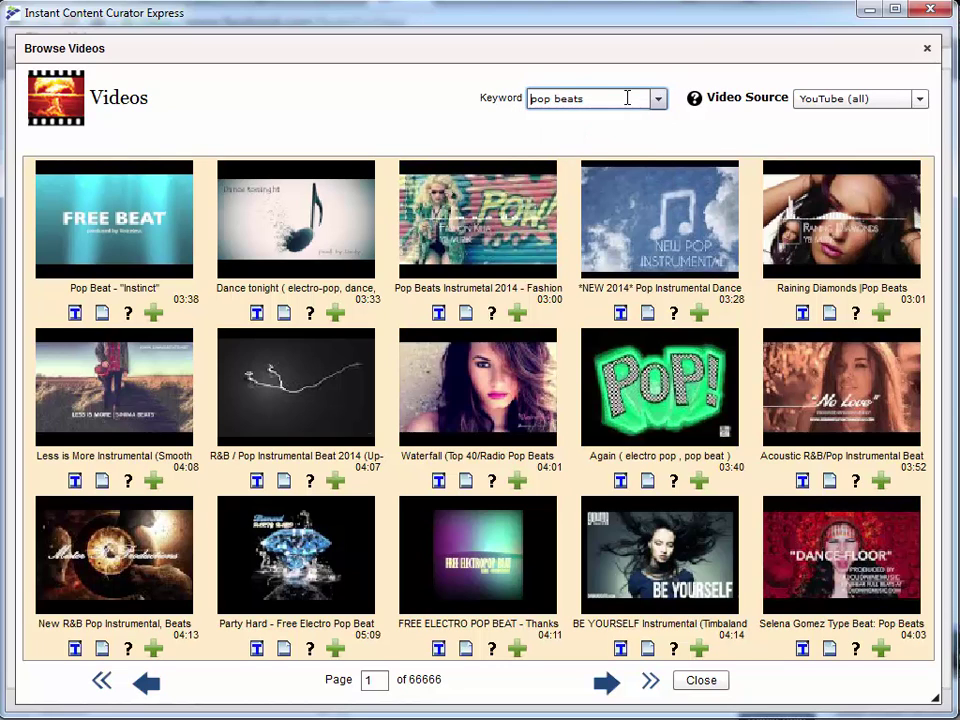
key("ctrl+a")
type("audi")
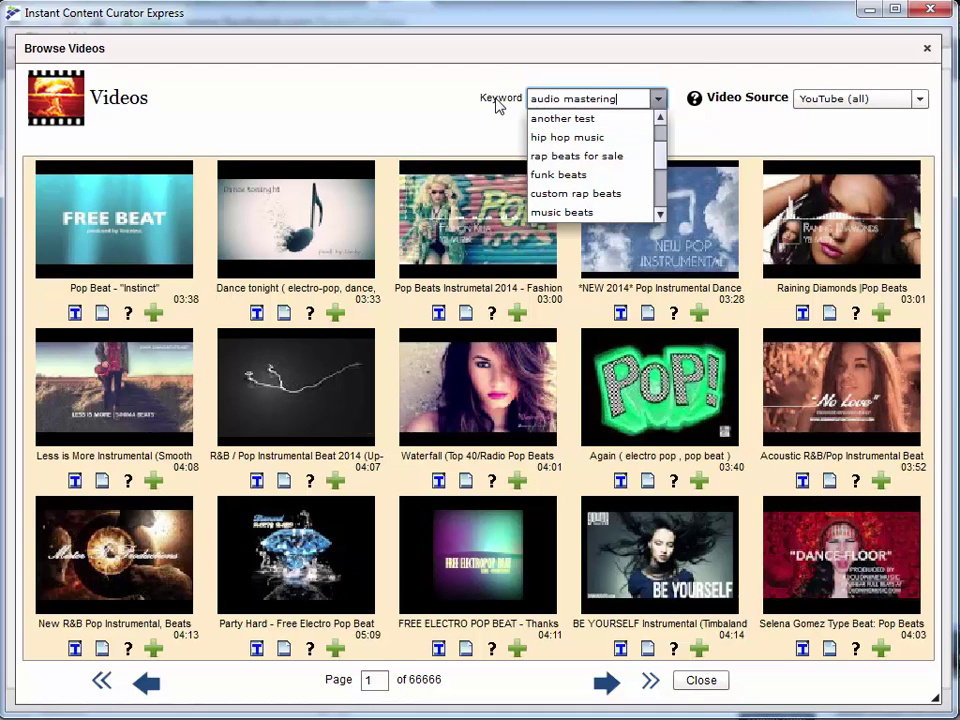
key("Return")
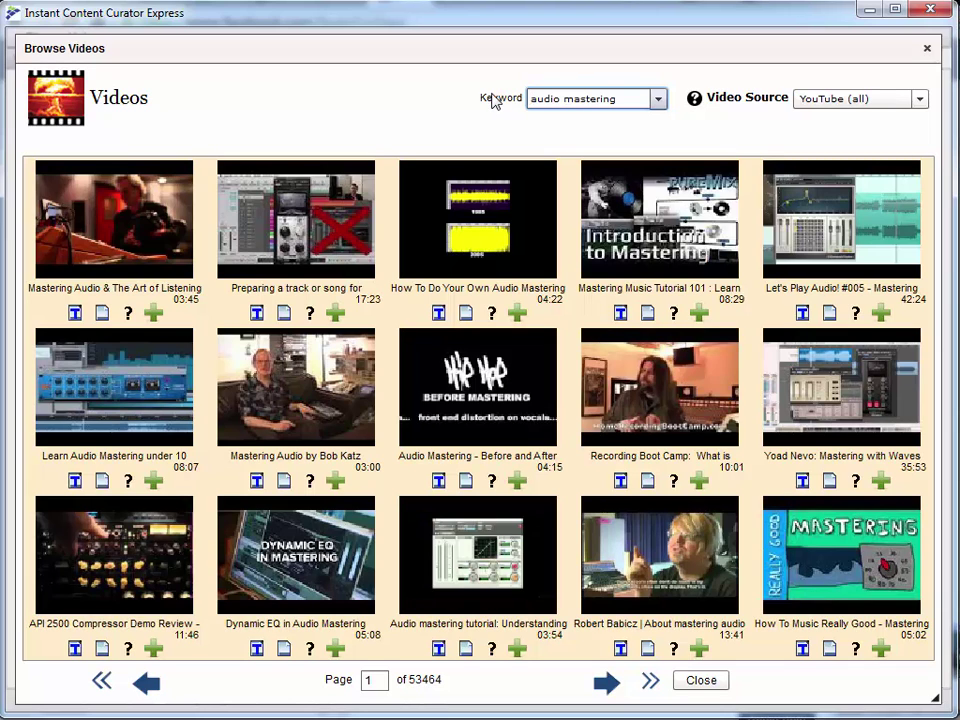
- Post the first audio mastering video, tagged #audiomastering, to Groove-Phonic Mastering
left_click(75, 313)
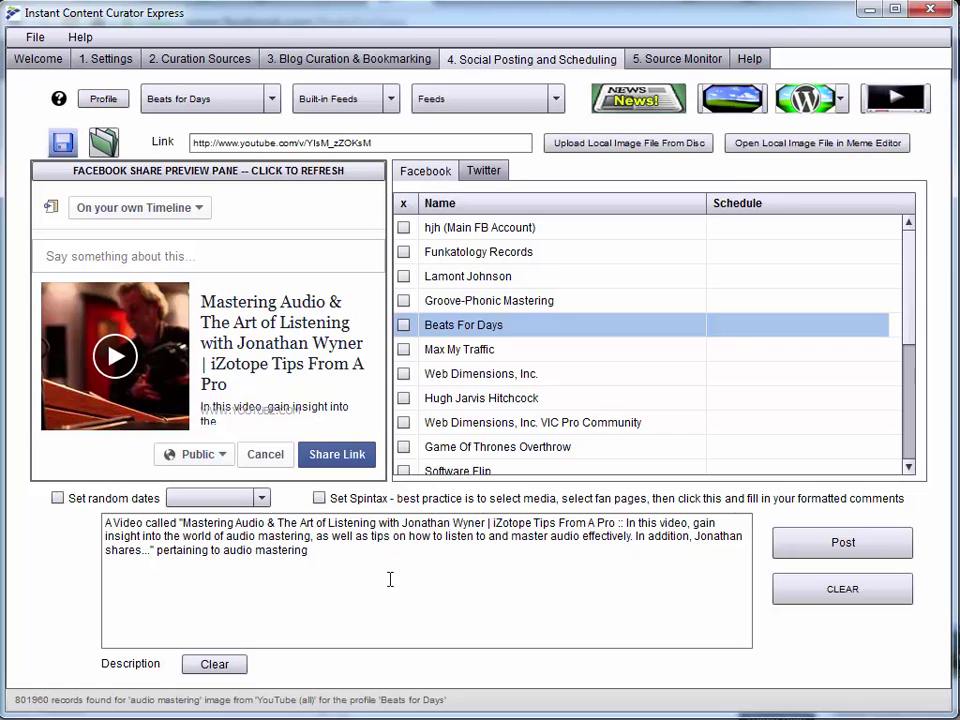
left_click(222, 551)
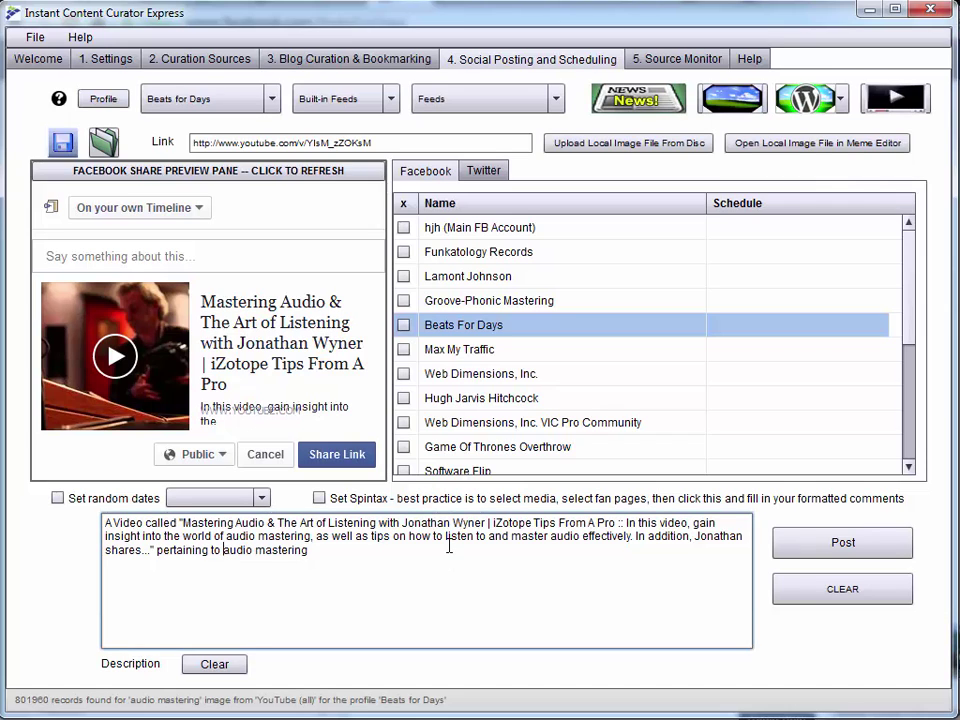
type("#")
key("ctrl+Right")
key("BackSpace")
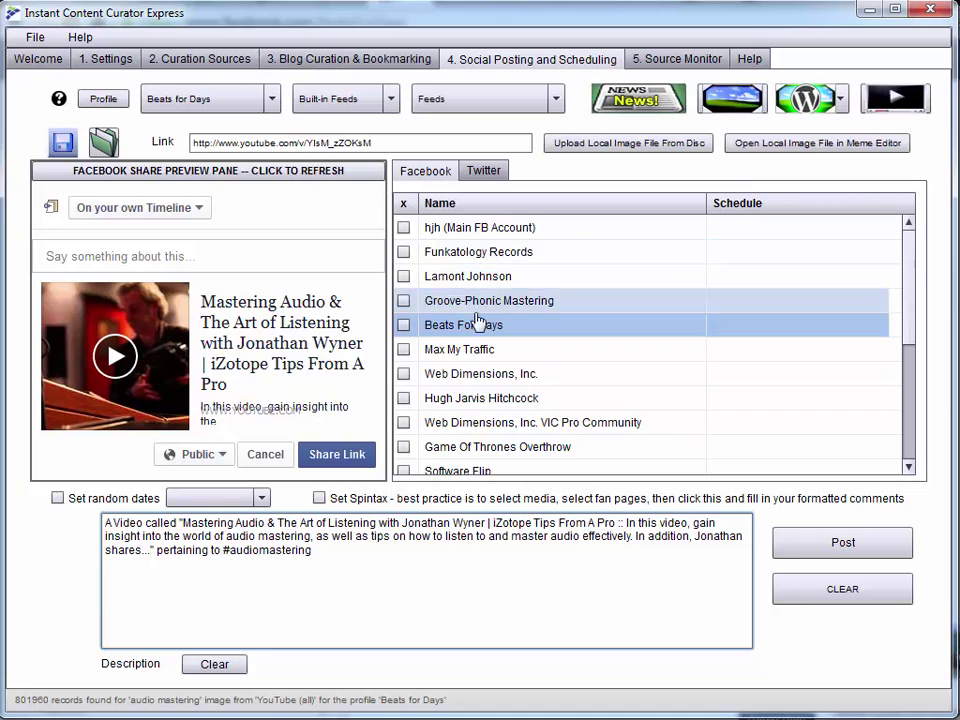
left_click(404, 301)
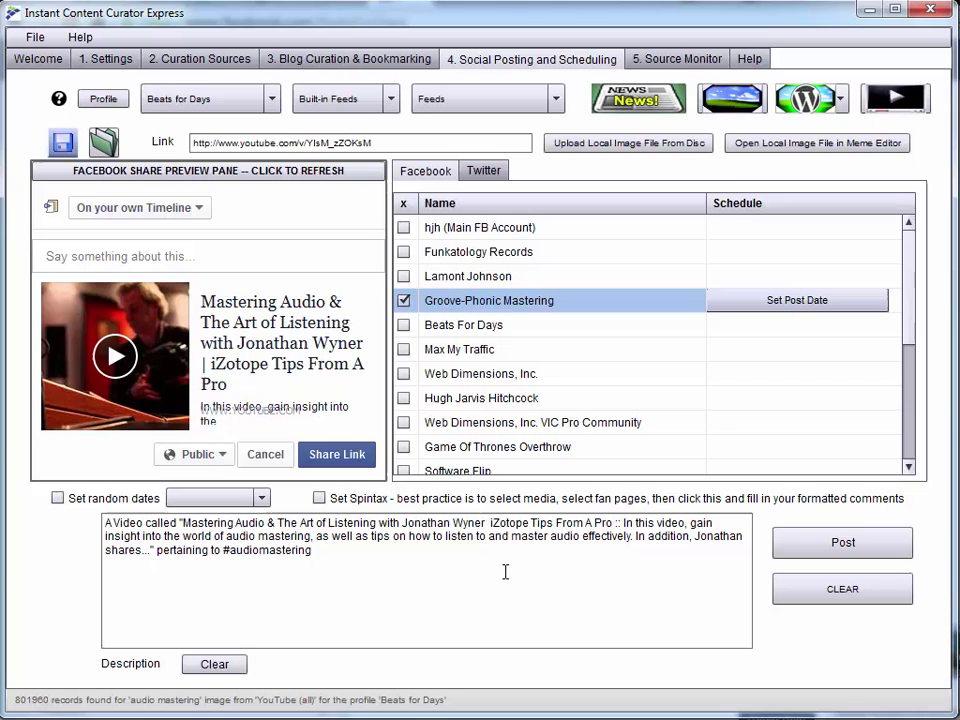
left_click(803, 542)
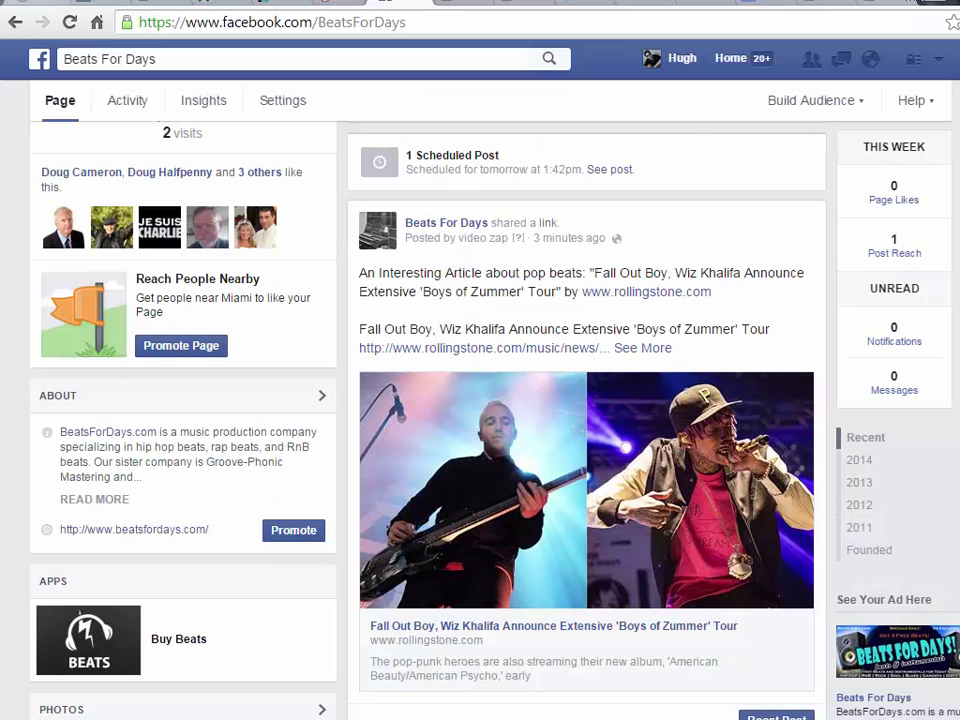
- Go back to the managed Pages list and open Groove-Phonic Mastering to see the new video post
left_click(15, 21)
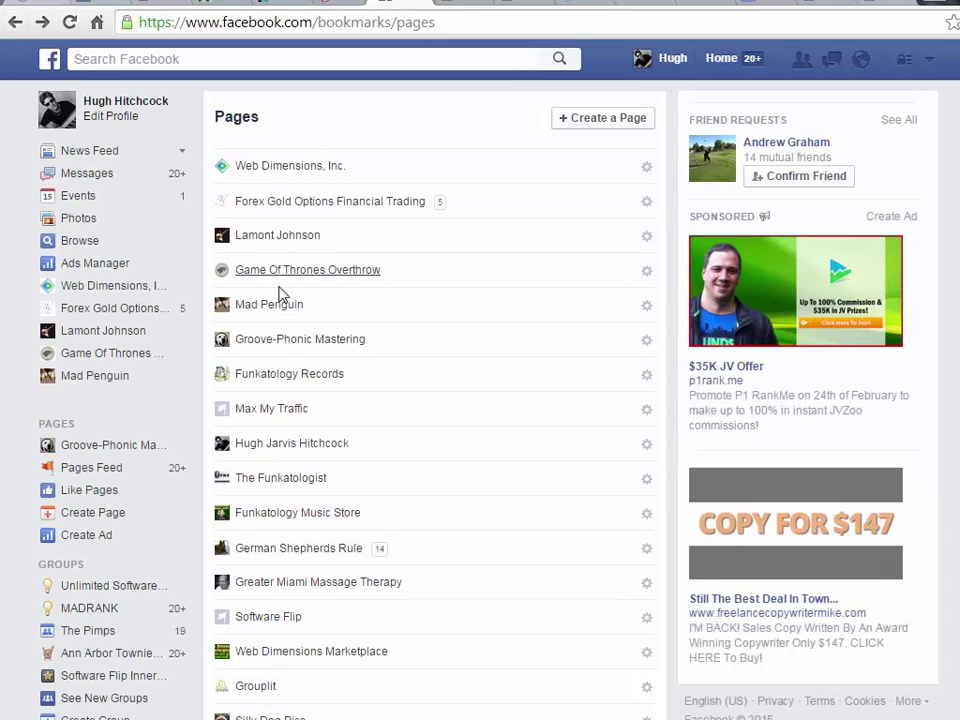
left_click(274, 340)
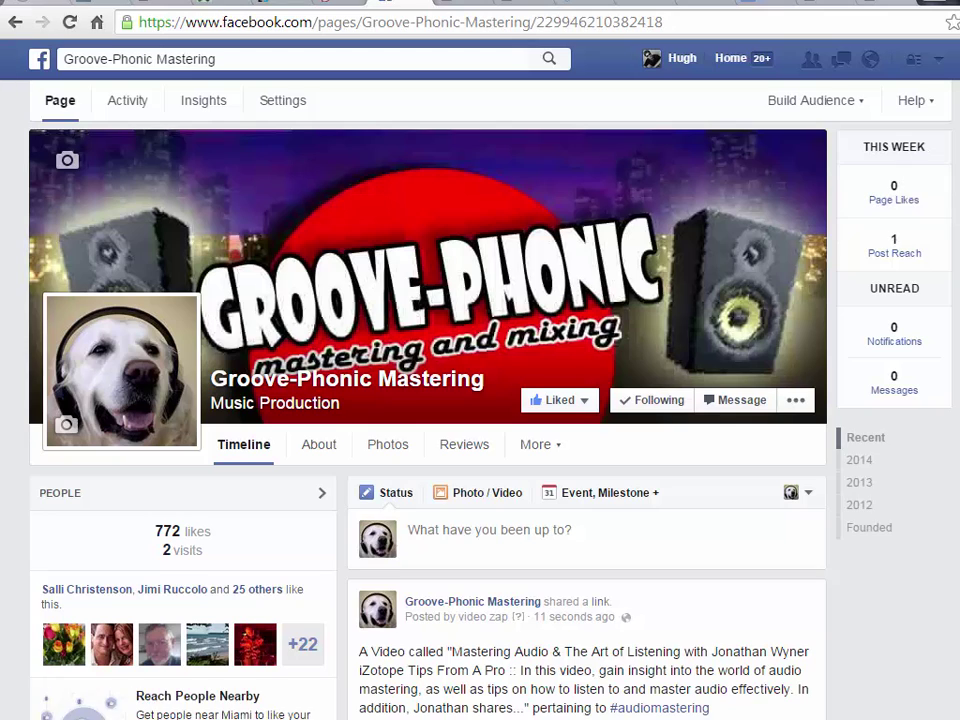
scroll(428, 400, "down", 3)
scroll(428, 400, "down", 1)
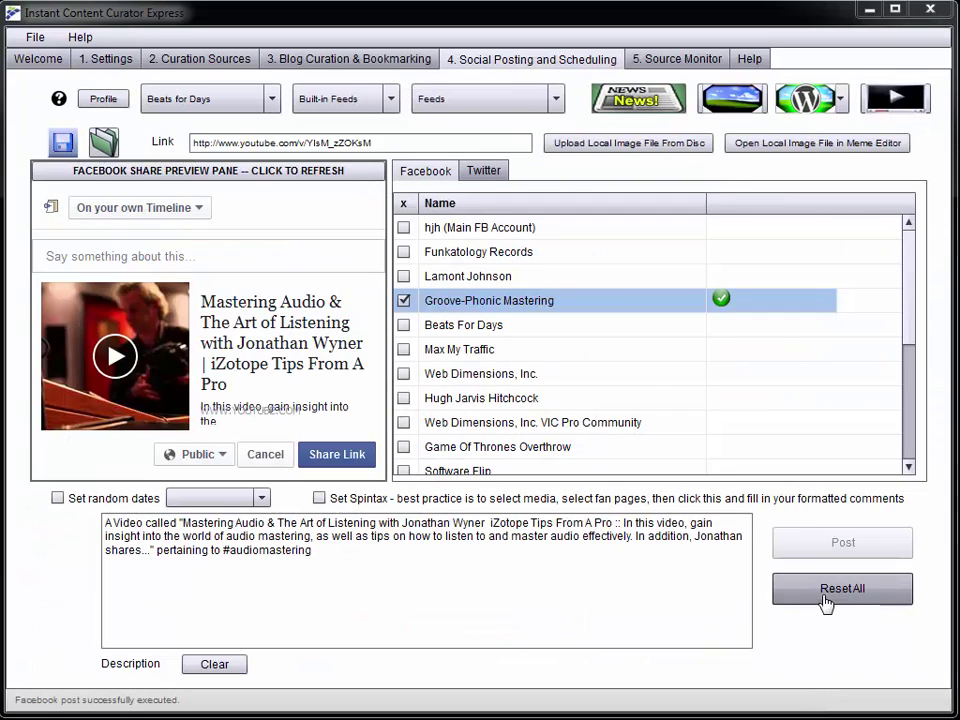
- Clear the form and browse Morgue File photos of German Shepherds from Blog Curation
left_click(825, 598)
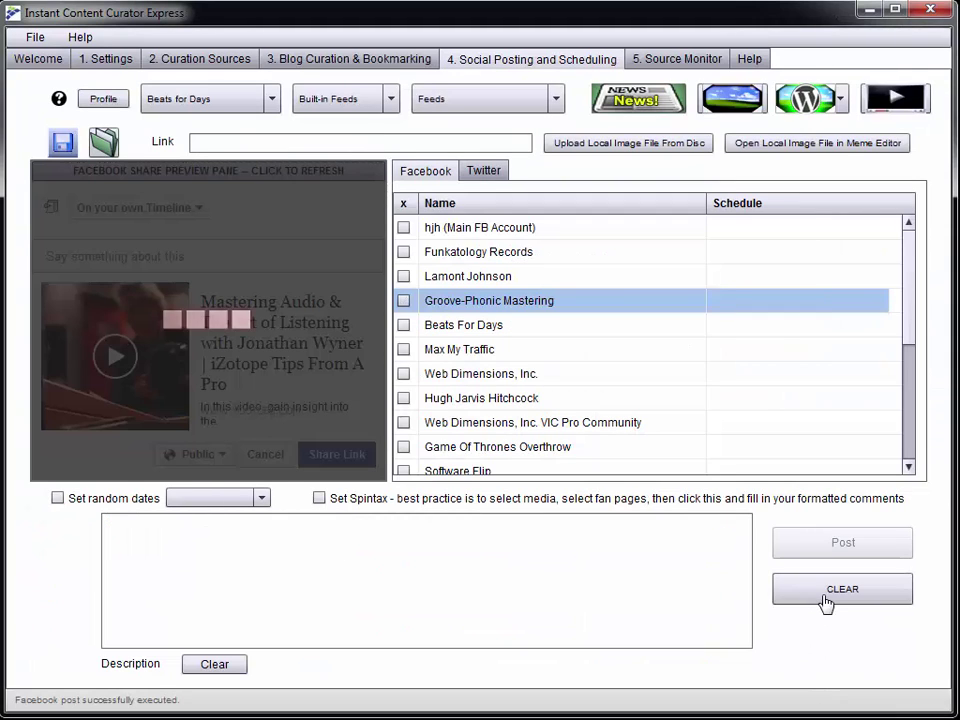
left_click(752, 115)
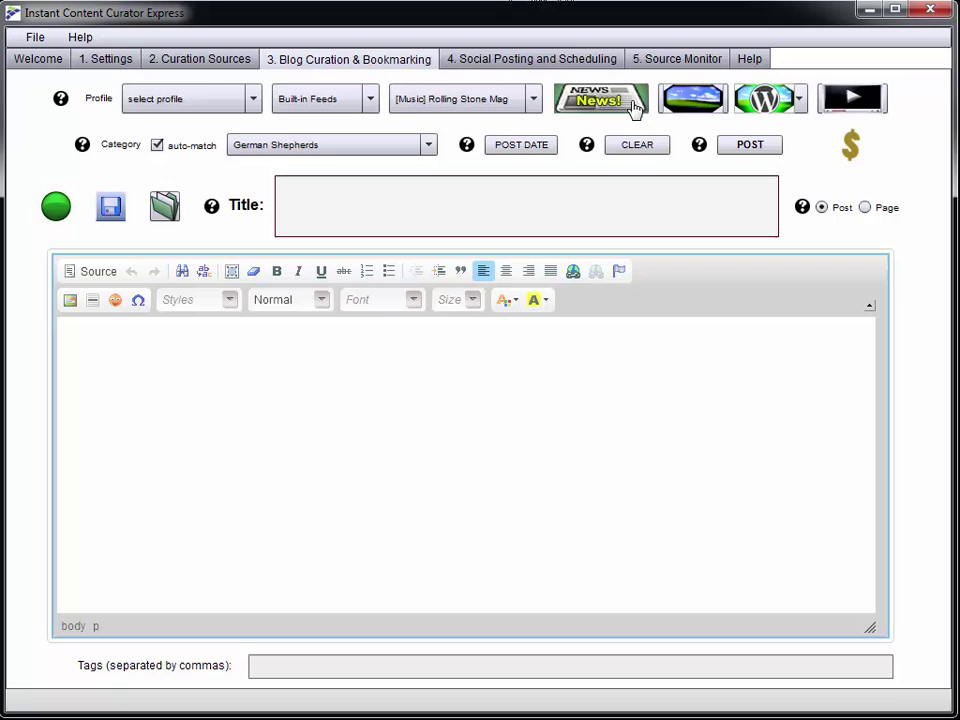
left_click(706, 101)
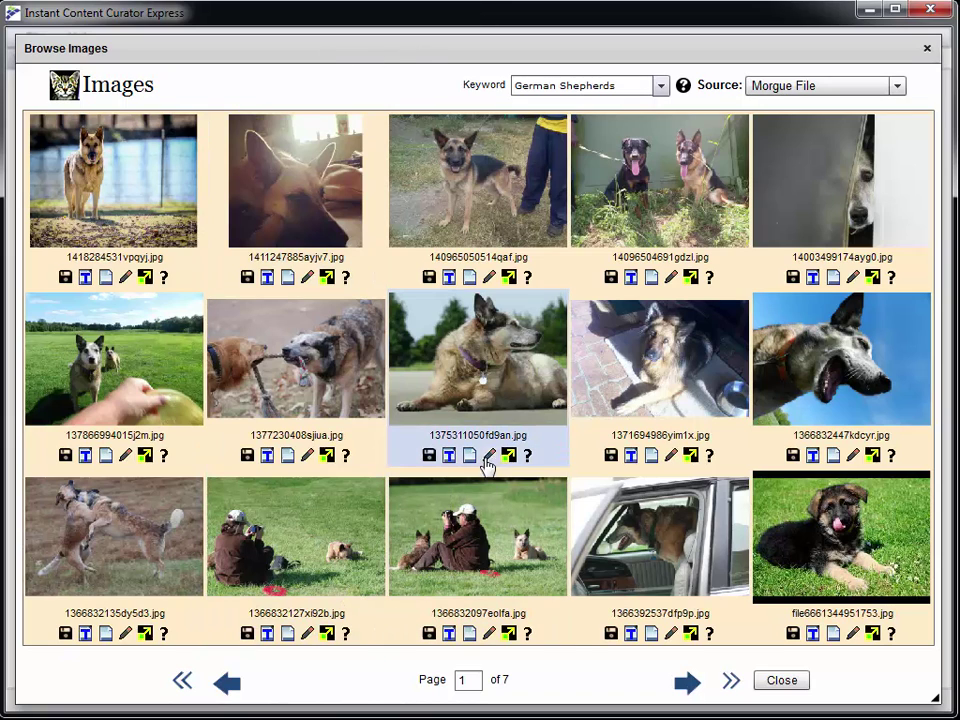
- Check the reclining dog photo's free-licence page on morgueFile, then open it in the Meme Editor
left_click(528, 460)
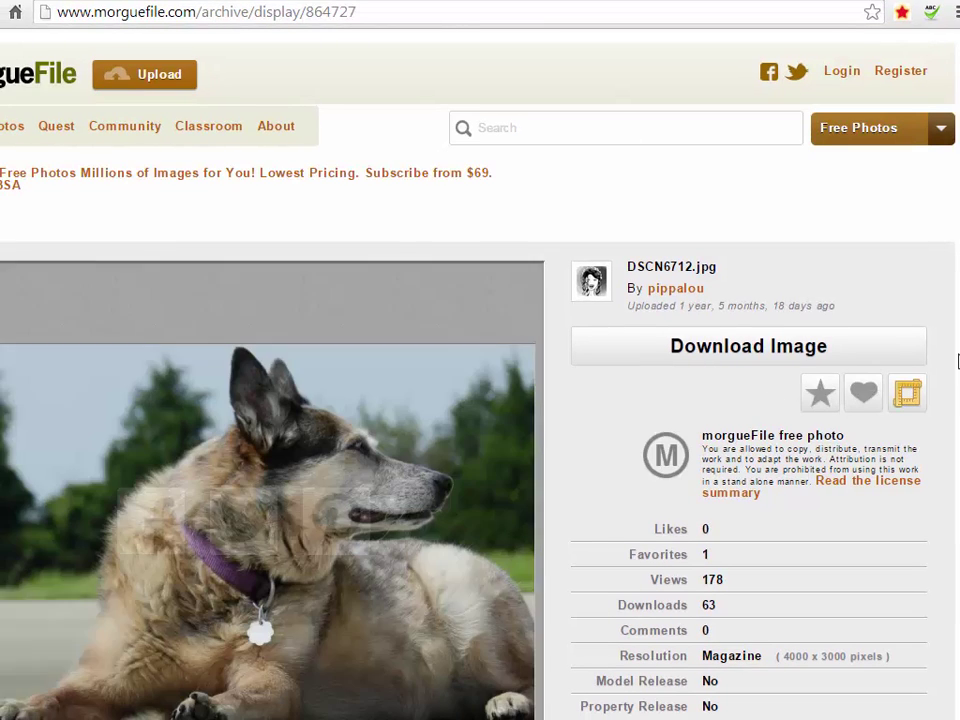
scroll(750, 418, "down", 2)
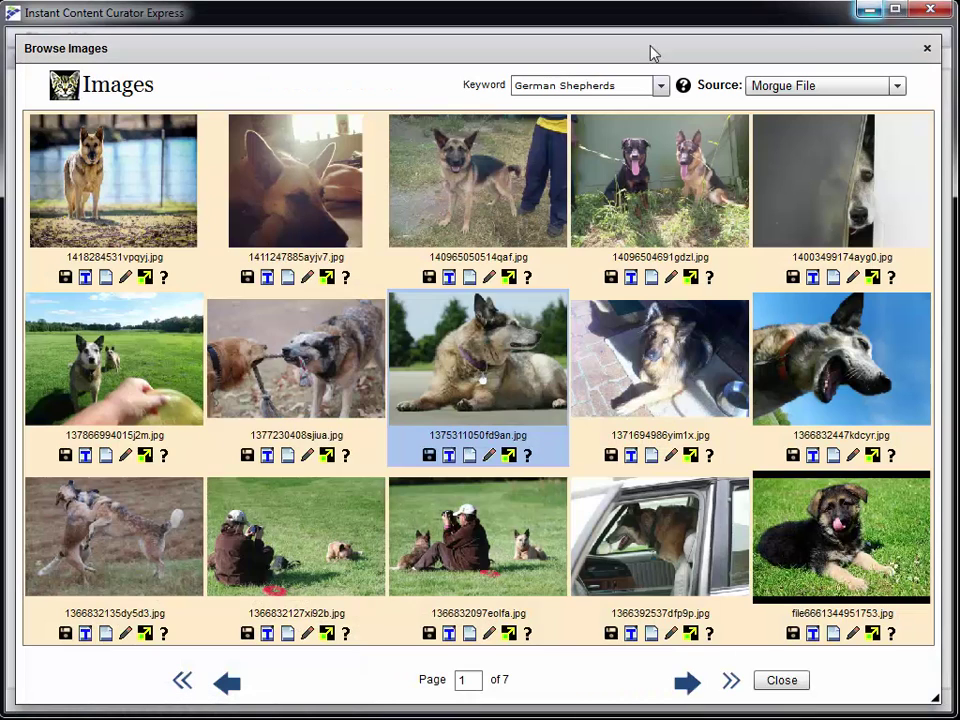
left_click(490, 456)
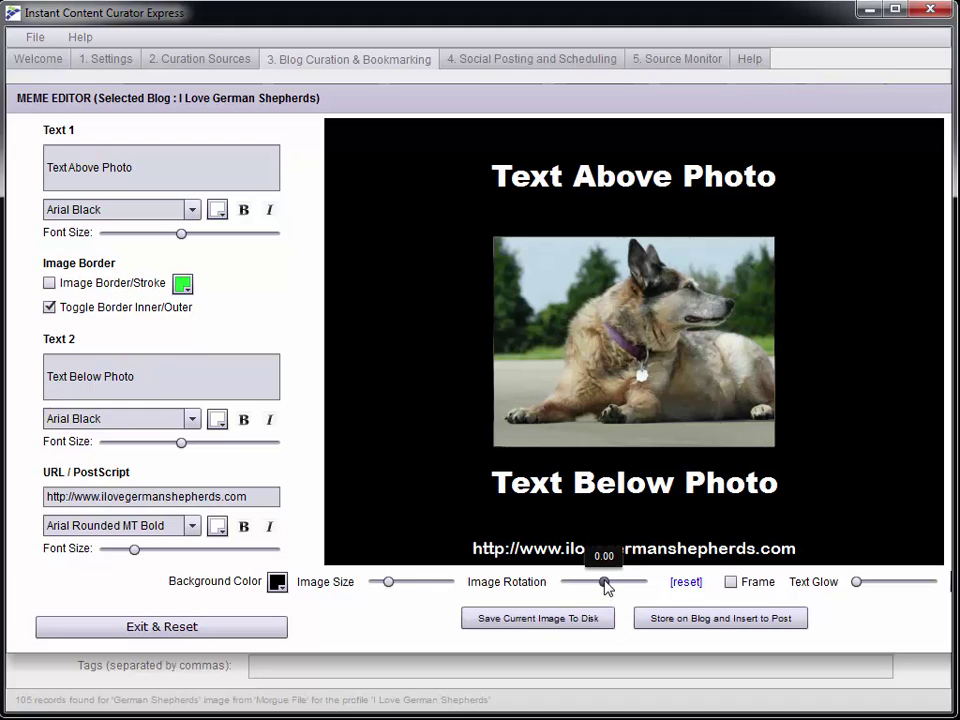
- Enlarge the dog photo with the Image Size slider, raising the top caption and lowering the bottom one
left_click_drag(389, 582, 405, 589)
mouse_move(410, 588)
left_click_drag(707, 180, 703, 168)
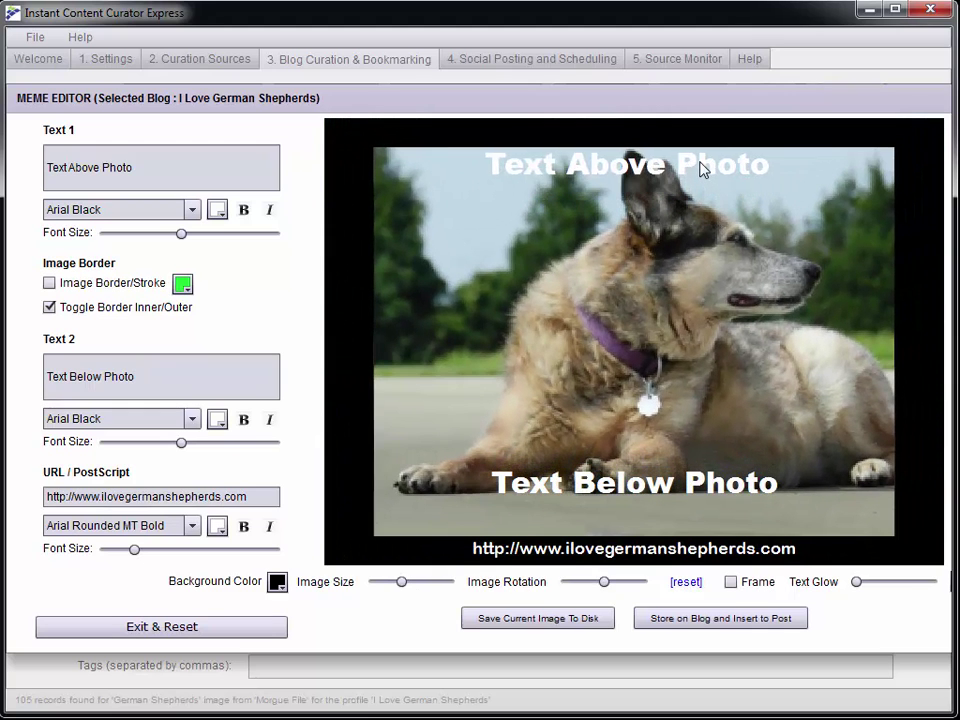
left_click_drag(720, 508, 706, 526)
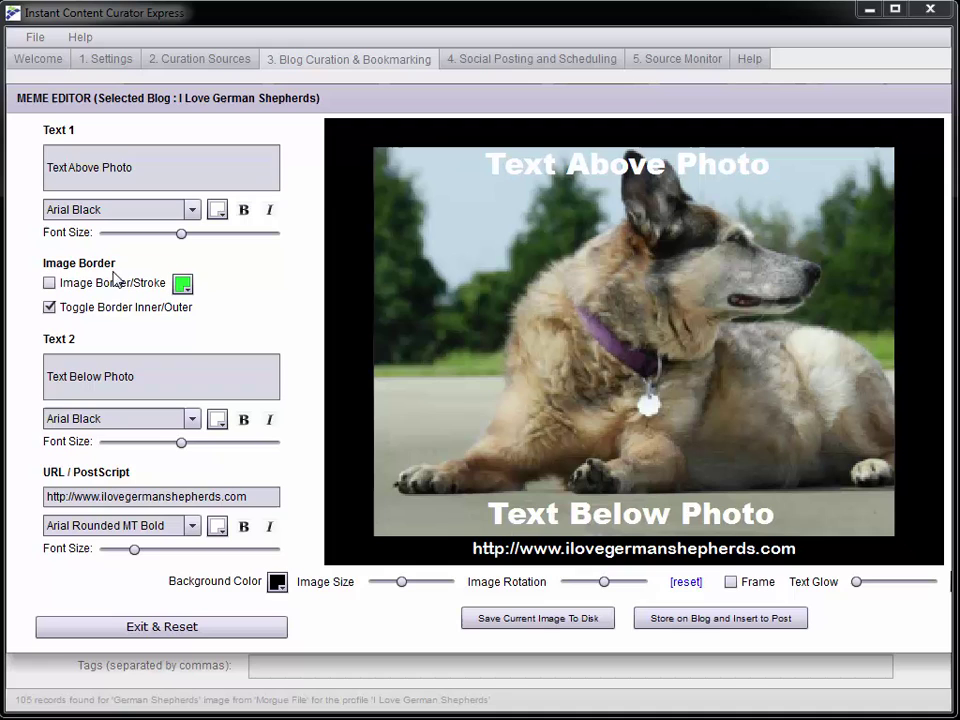
- Replace the top caption text, shrink the bottom caption slightly and add a text glow
left_click_drag(170, 161, 18, 161)
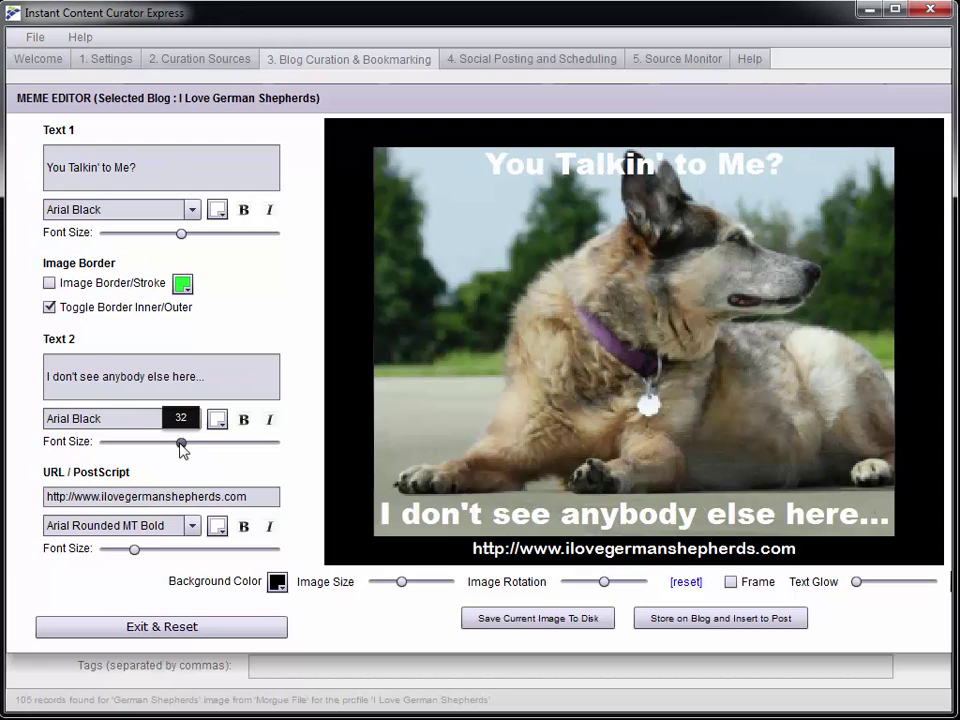
left_click_drag(182, 448, 167, 452)
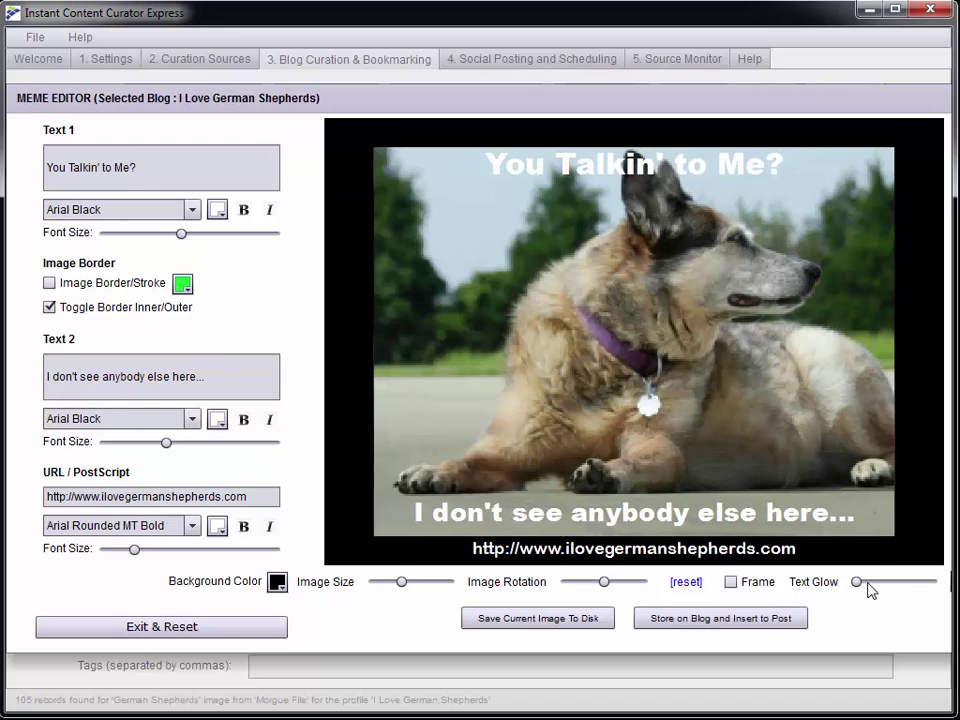
left_click_drag(862, 584, 902, 586)
- Make the top caption green and the bottom caption yellow in Arial Rounded MT Bold
left_click(216, 206)
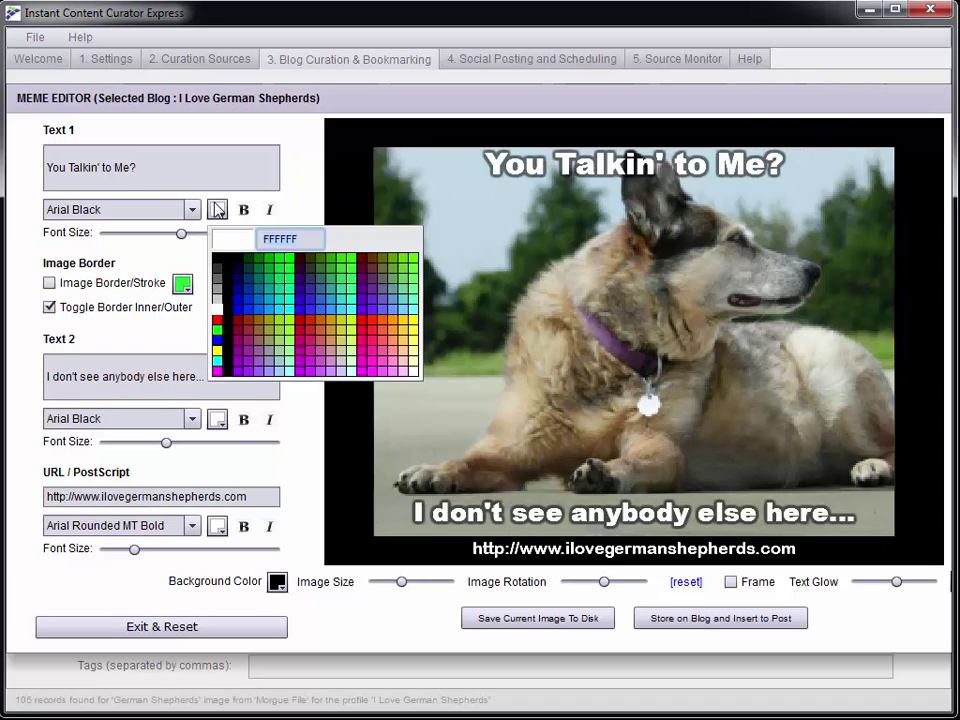
left_click(357, 263)
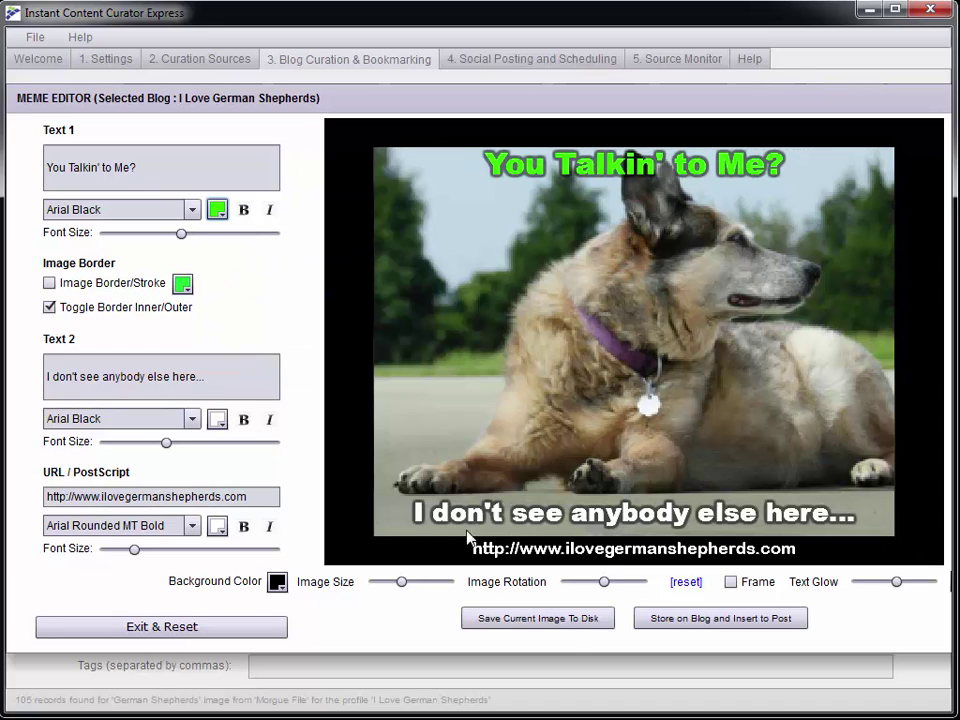
left_click(224, 422)
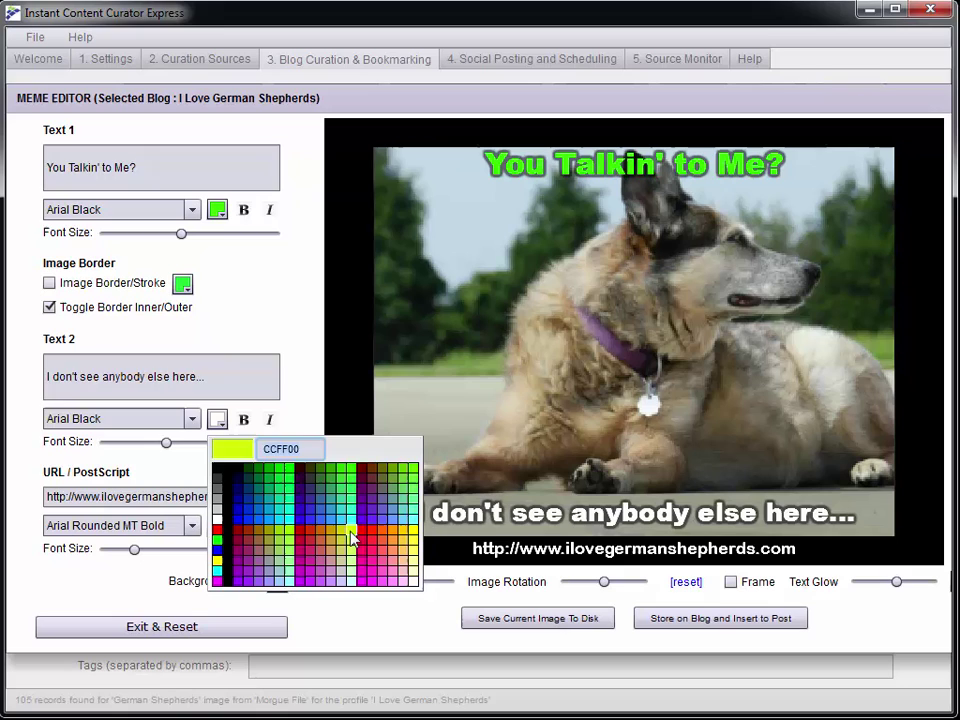
left_click(218, 563)
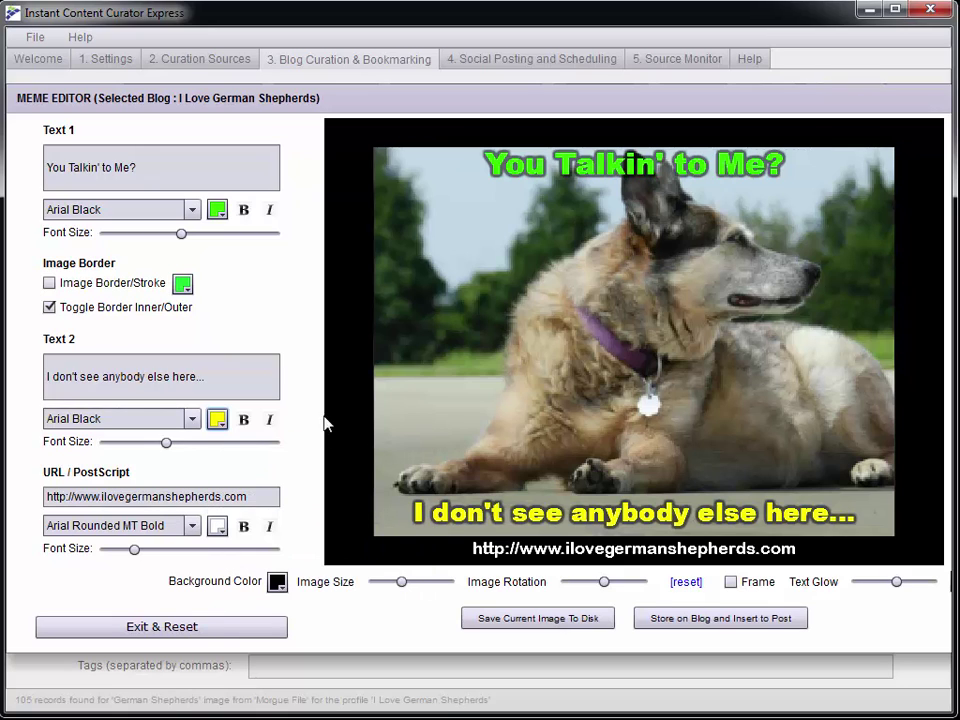
left_click(180, 418)
scroll(182, 414, "down", 1)
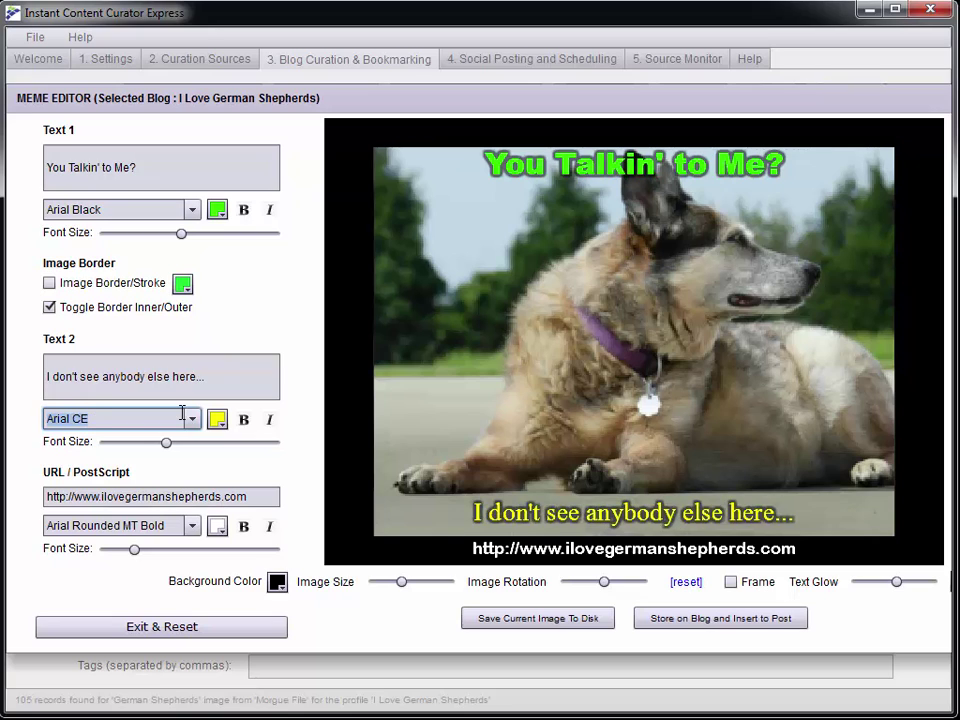
scroll(182, 414, "down", 3)
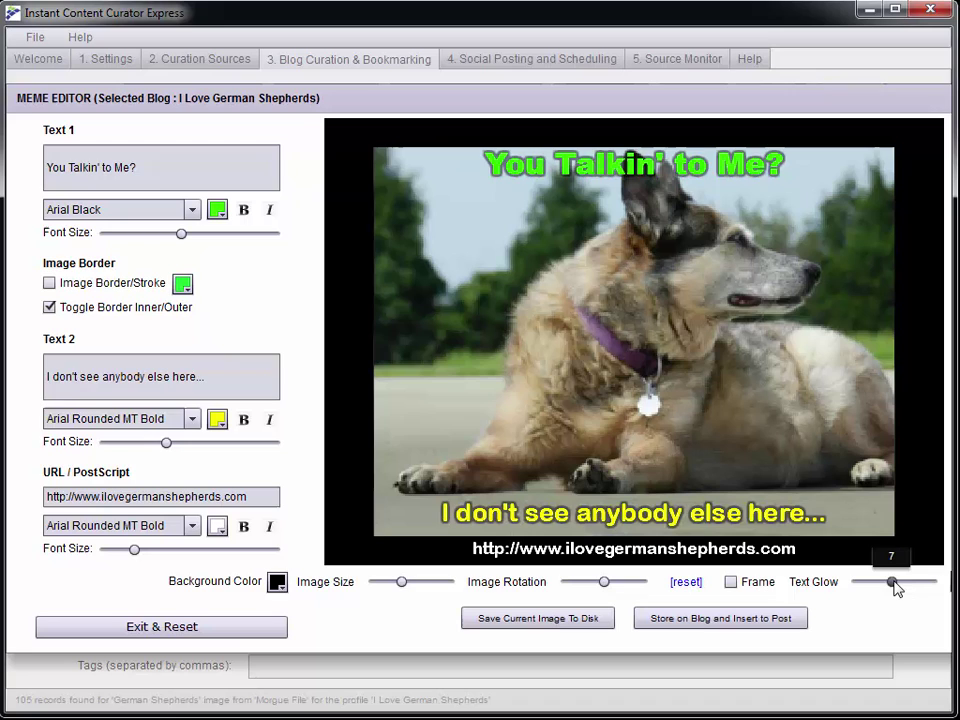
- Widen the window and give the captions a stronger navy glow
left_click_drag(895, 588, 891, 589)
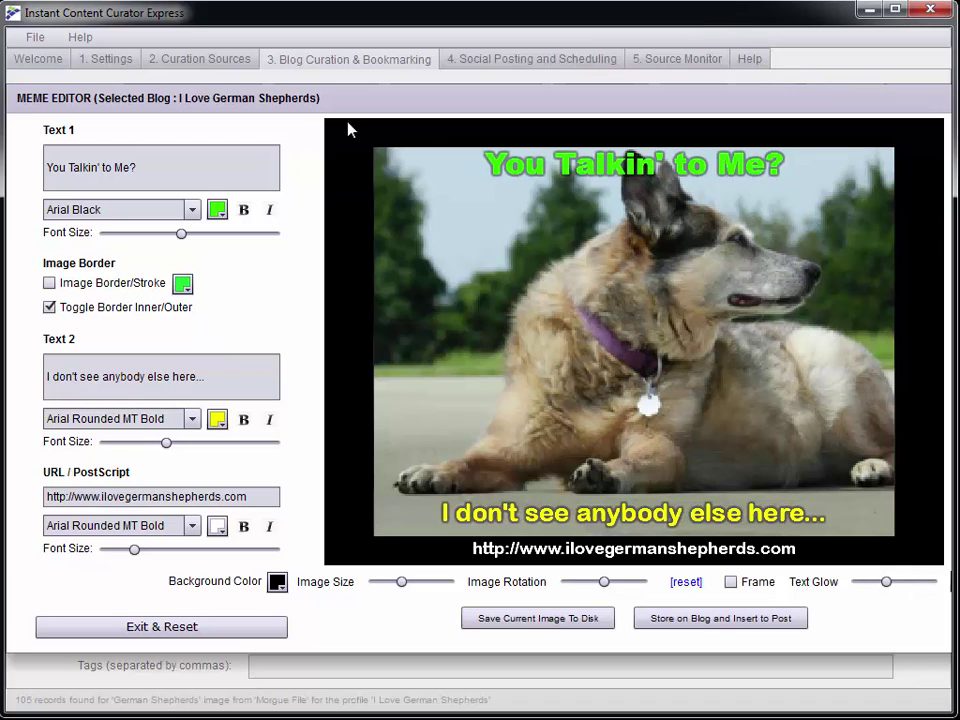
left_click_drag(4, 293, 0, 293)
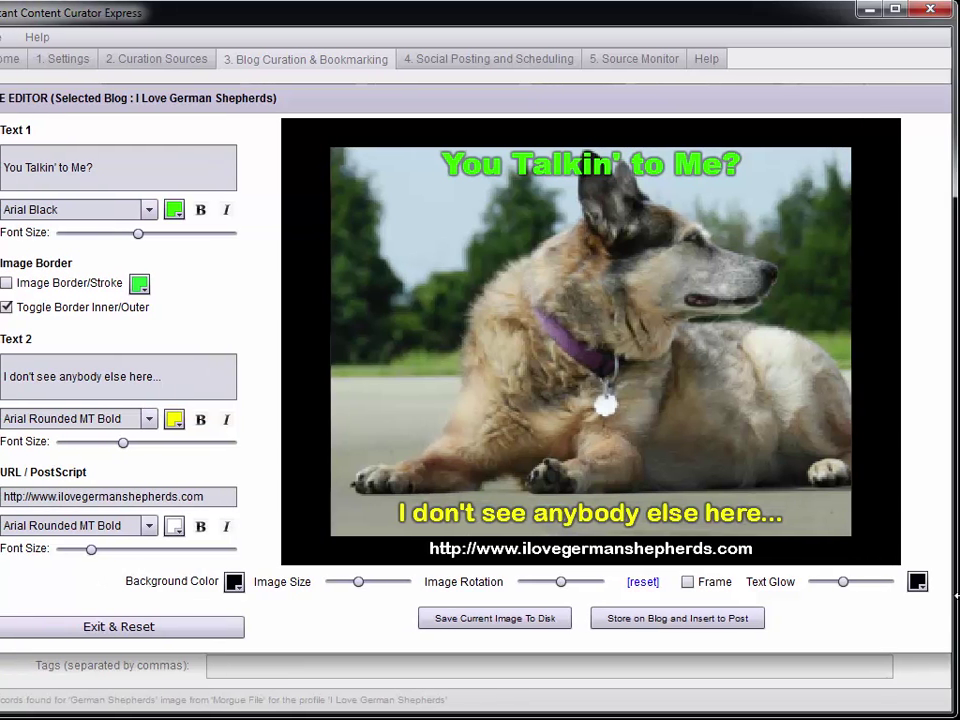
left_click(918, 581)
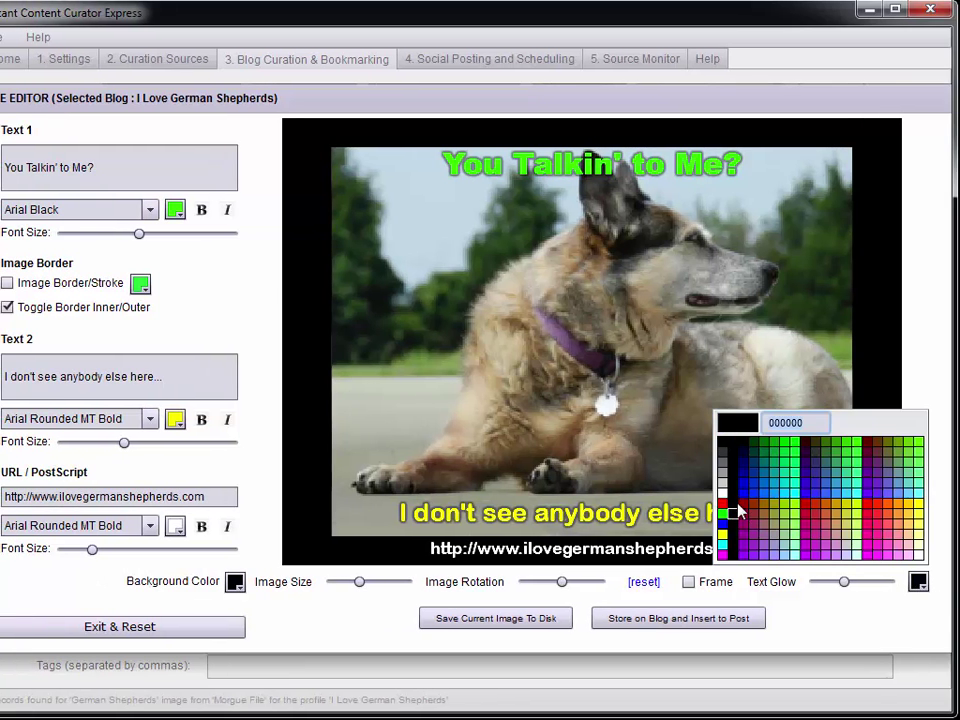
left_click(743, 470)
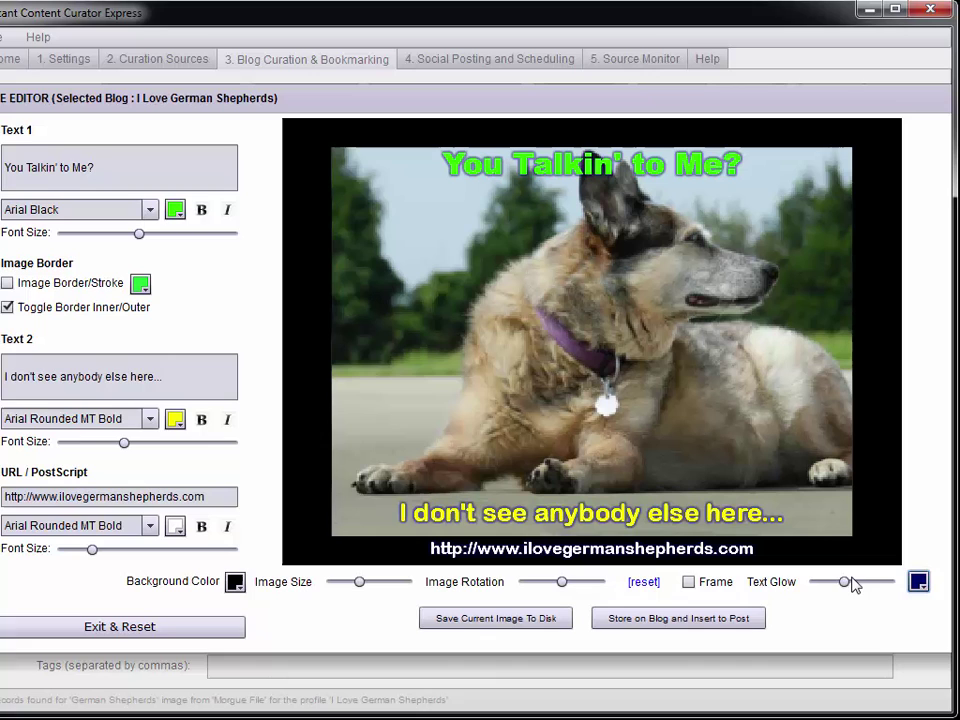
left_click_drag(846, 582, 870, 585)
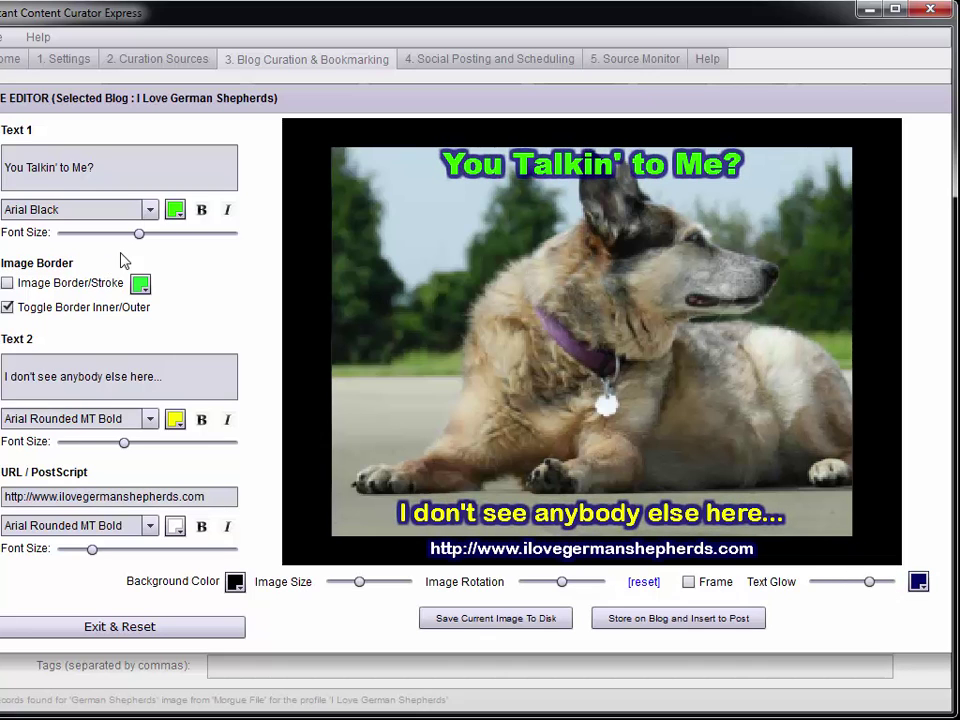
- Enlarge and raise the top caption, nudge the bottom caption, and tilt the photo to -4
left_click_drag(137, 234, 192, 236)
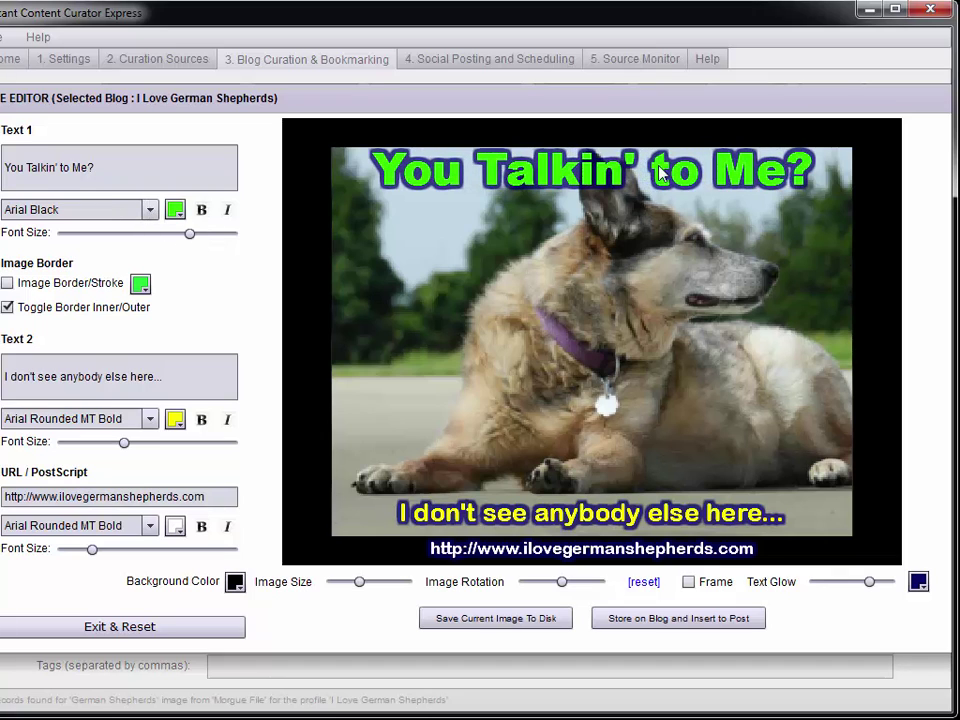
left_click_drag(662, 165, 670, 155)
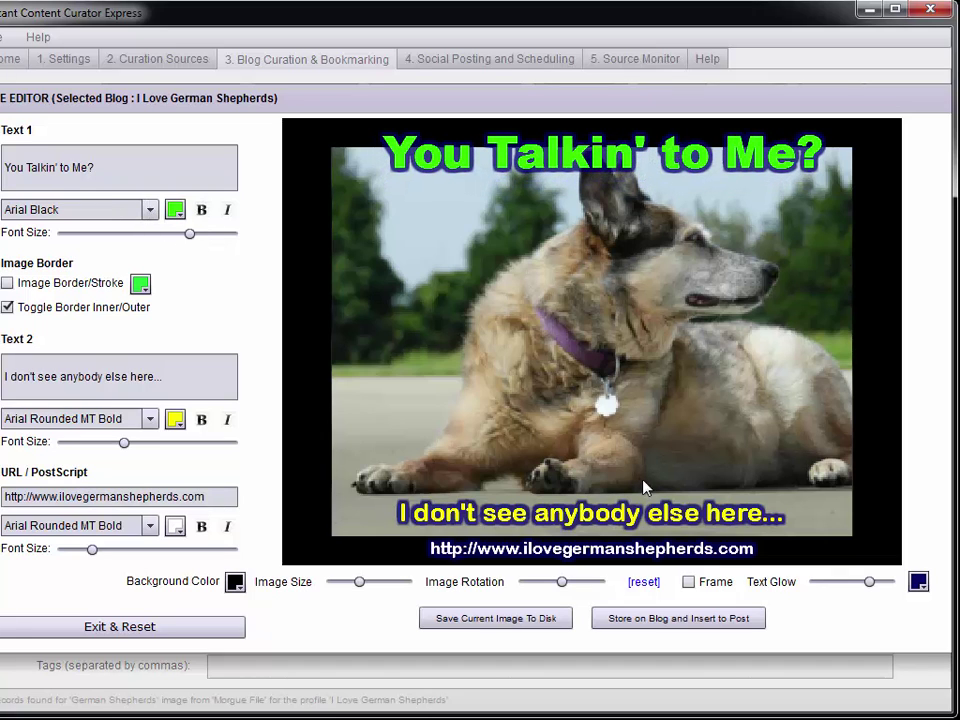
mouse_move(640, 526)
left_mouse_down()
mouse_move(630, 532)
mouse_move(622, 522)
left_mouse_up()
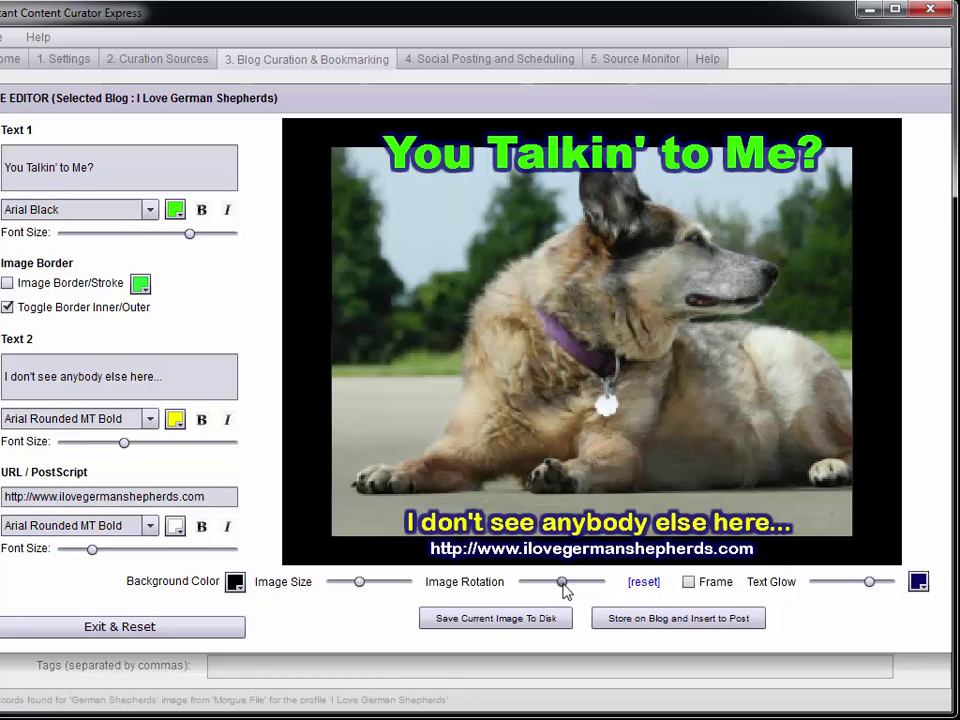
mouse_move(566, 590)
left_click_drag(566, 590, 568, 589)
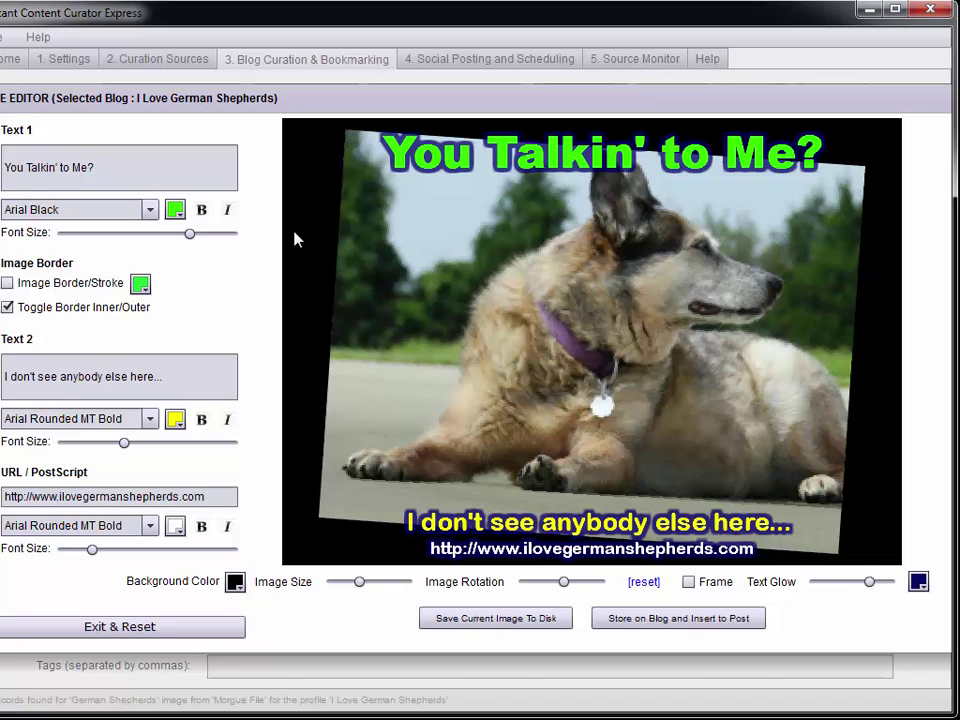
- Add a green inner border around the dog photo and fine-tune its rotation angle
left_click(8, 284)
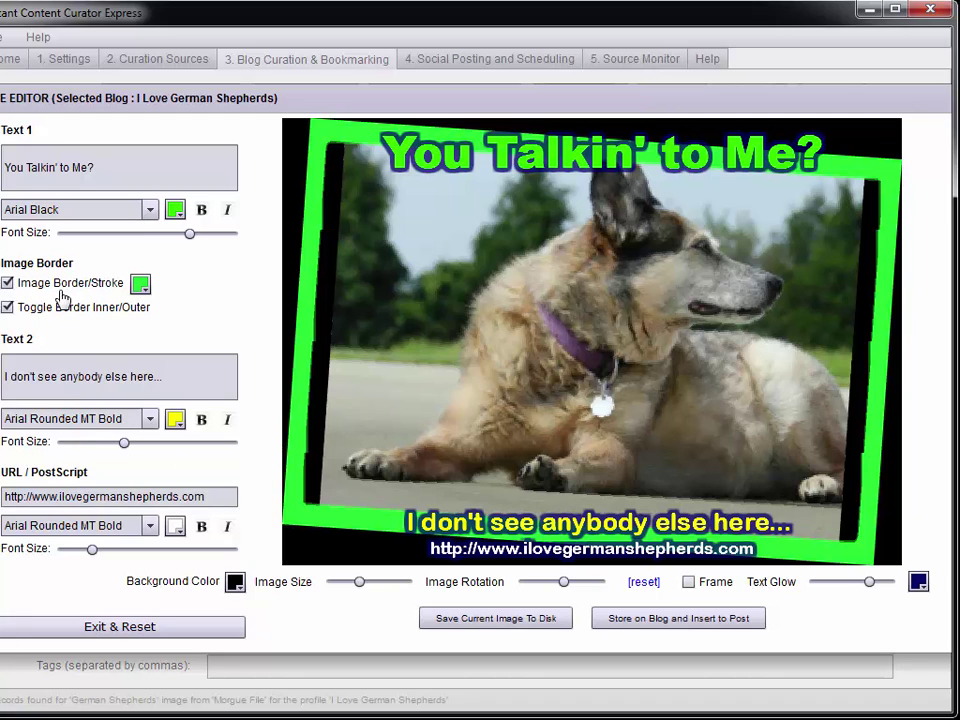
left_click(9, 310)
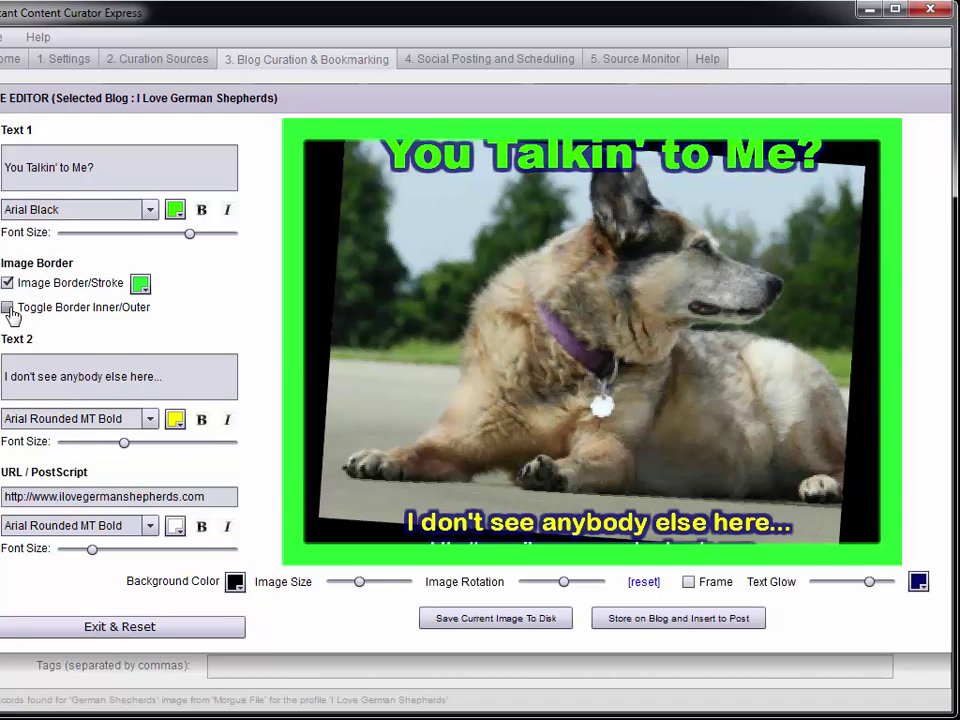
left_click(9, 309)
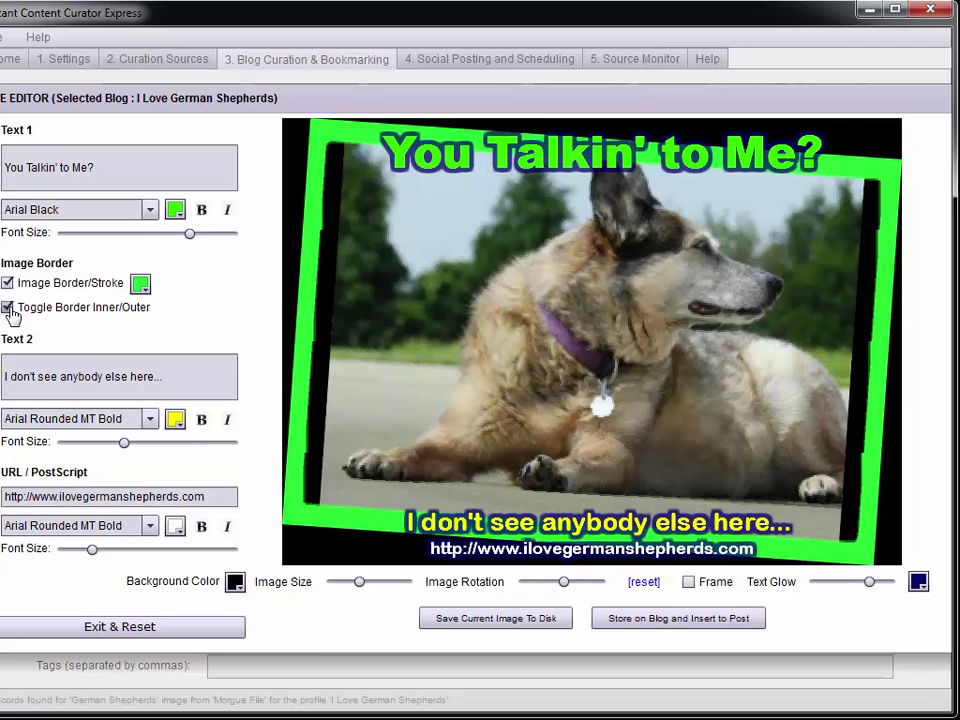
left_click_drag(562, 586, 565, 588)
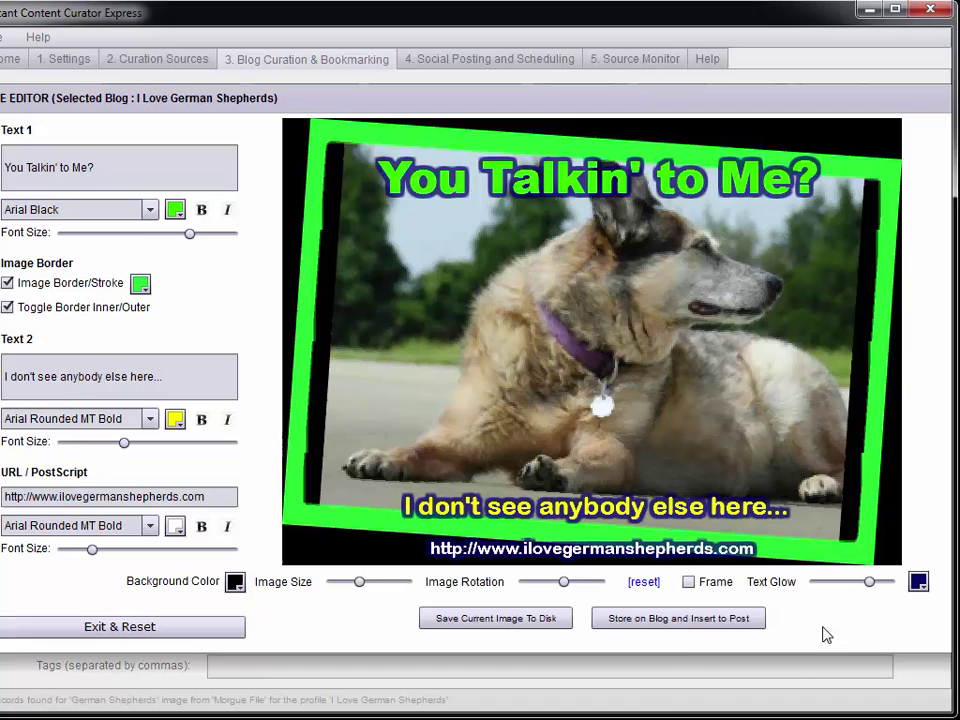
- Store the meme on the blog, insert it into the post, and browse the WP Media Library
left_click(674, 620)
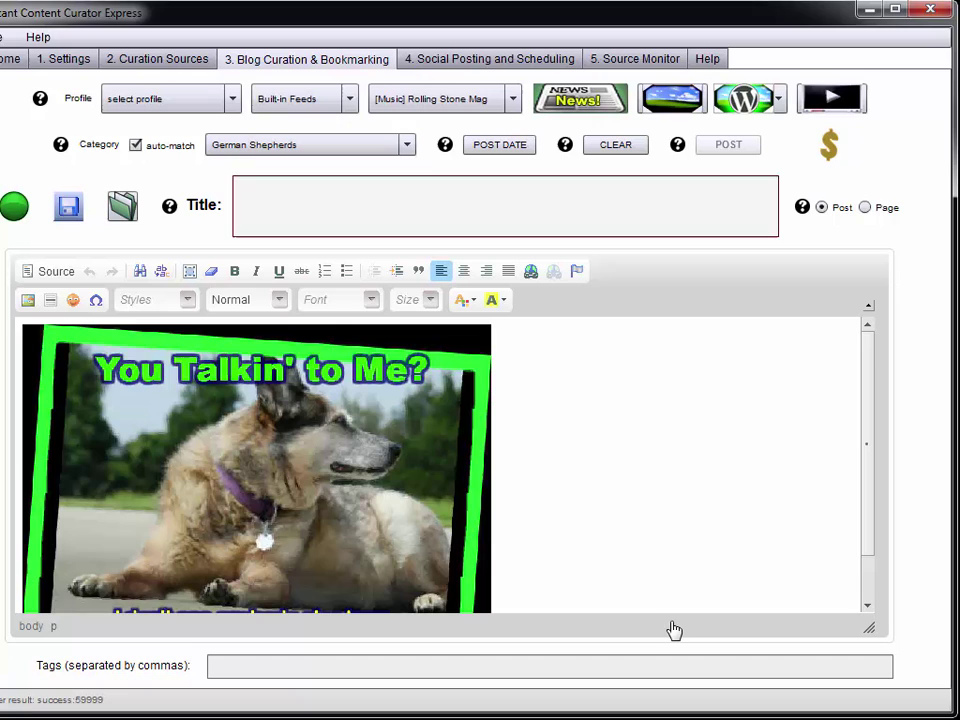
left_click(748, 100)
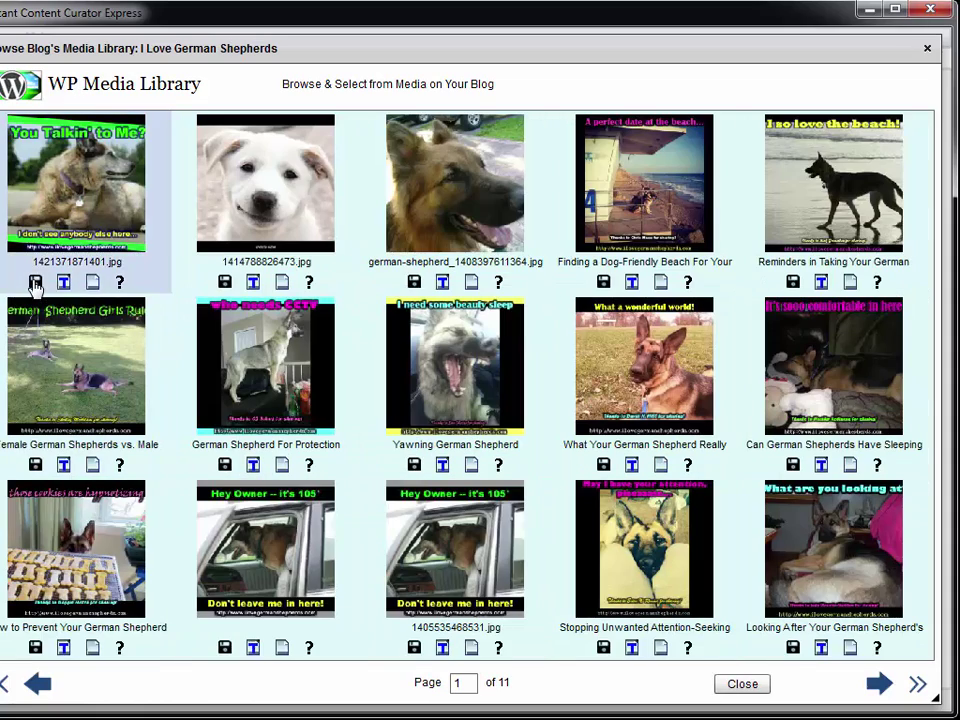
- Save 1421371871401.jpg to disk and embed it from the media library into the post
left_click(35, 283)
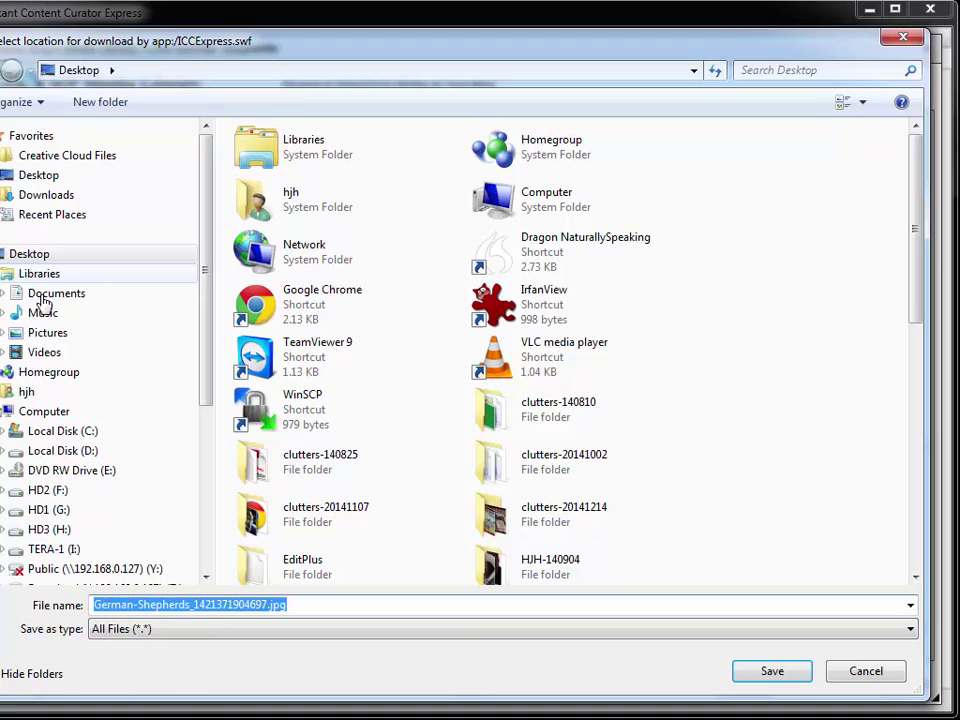
key("Return")
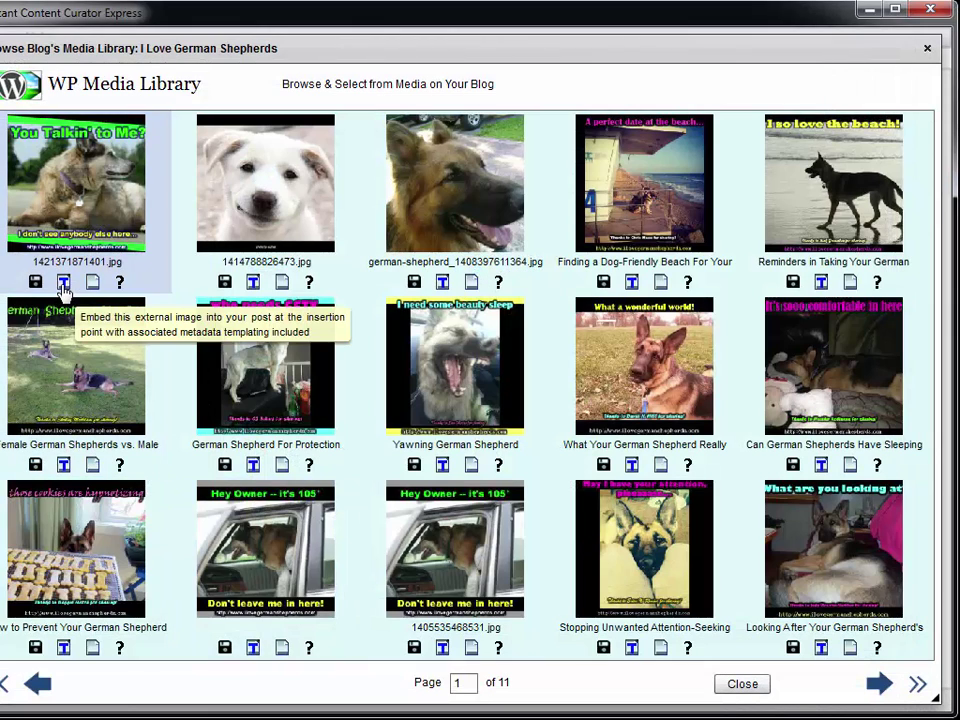
left_click(63, 283)
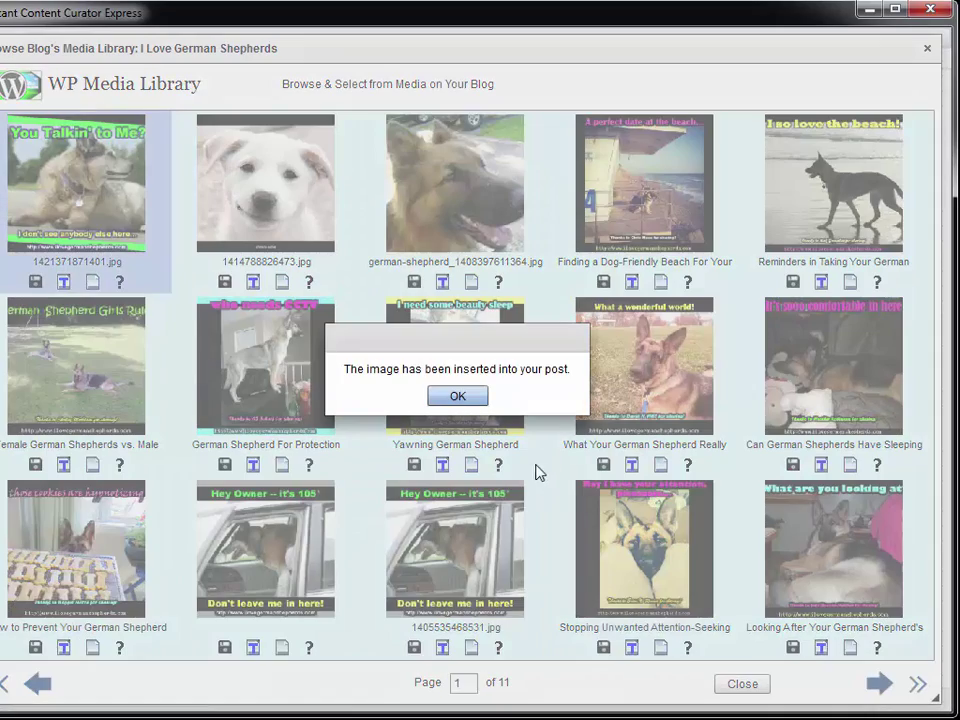
left_click(445, 400)
left_click(741, 684)
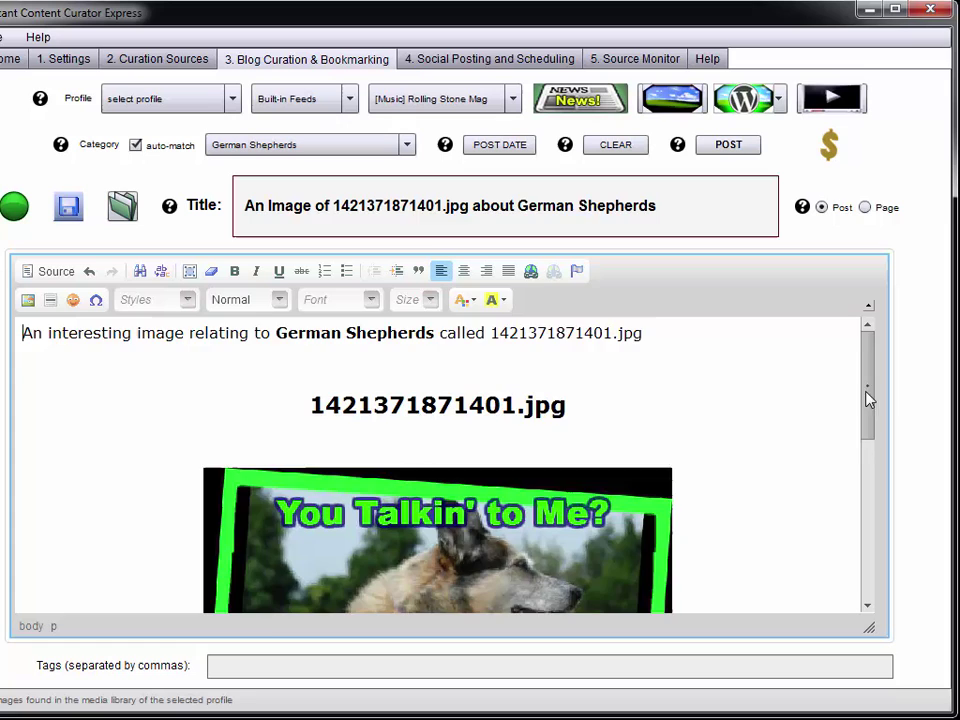
- Scroll the post and select part of the 1421371871401.jpg file-name heading
left_click_drag(868, 396, 855, 373)
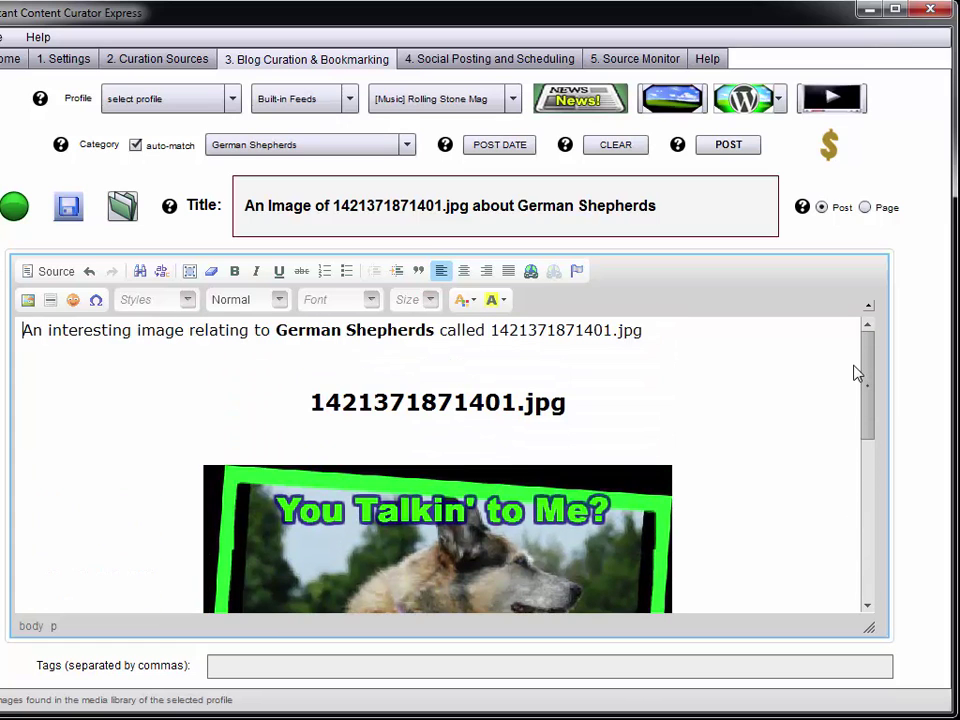
scroll(868, 380, "down", 1)
scroll(868, 378, "up", 1)
left_click(814, 369)
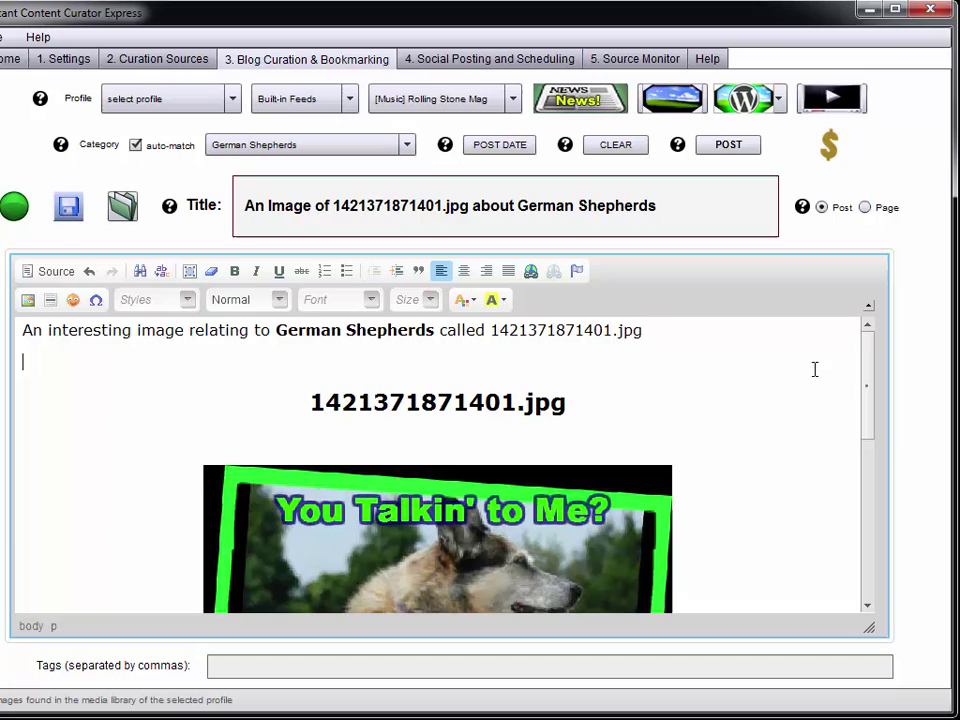
left_click(311, 401)
left_click_drag(342, 402, 551, 402)
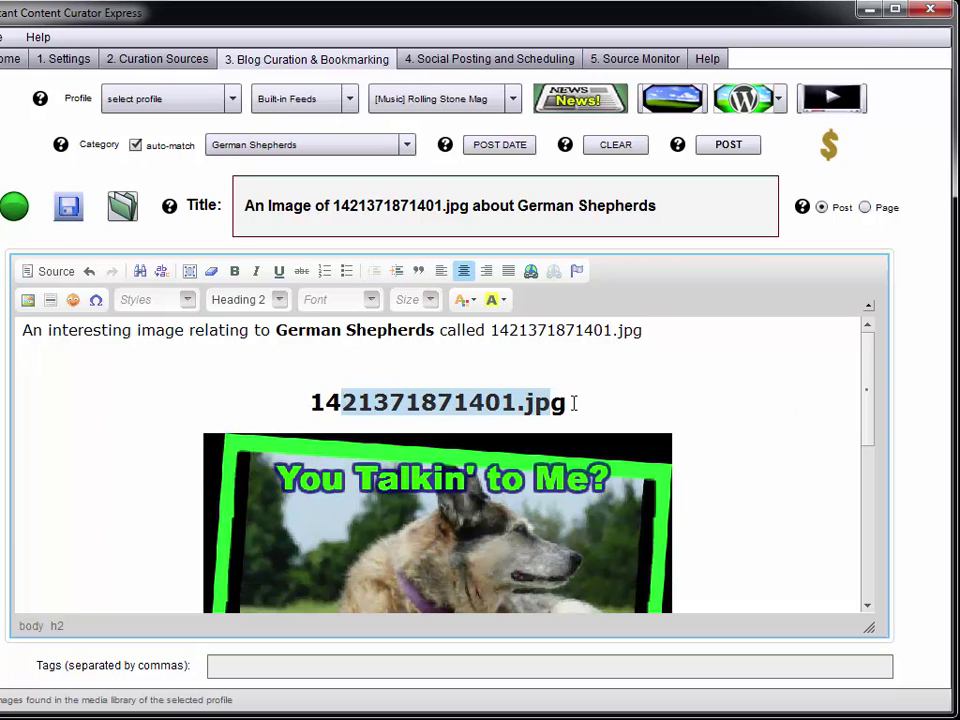
left_click(572, 405)
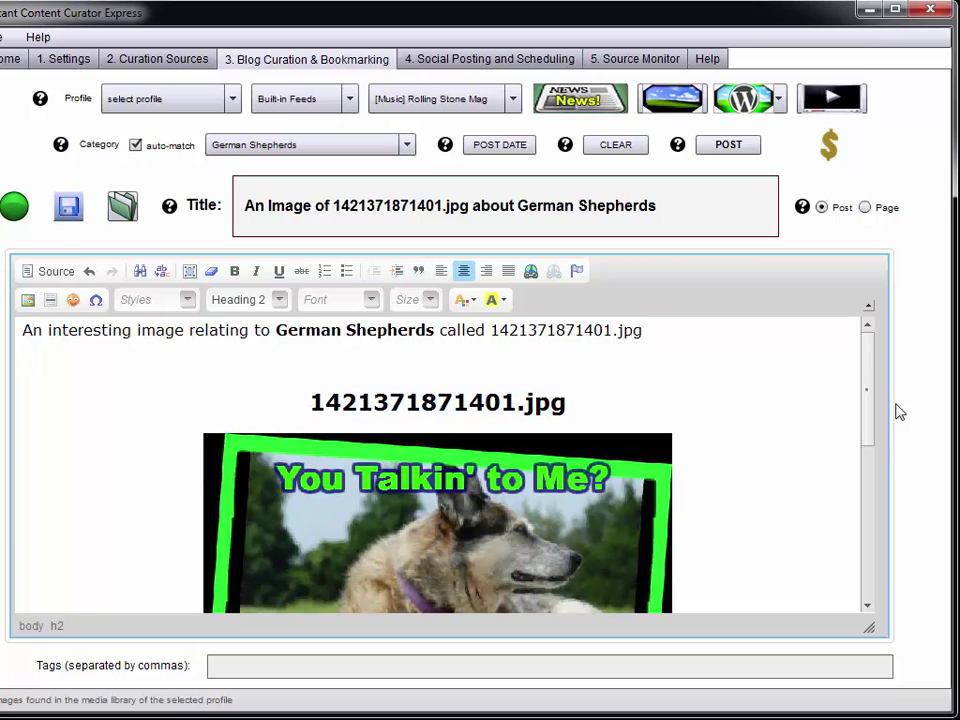
- Open the Monetization Console's Amazon Product Search for German Shepherds
left_click_drag(866, 390, 870, 518)
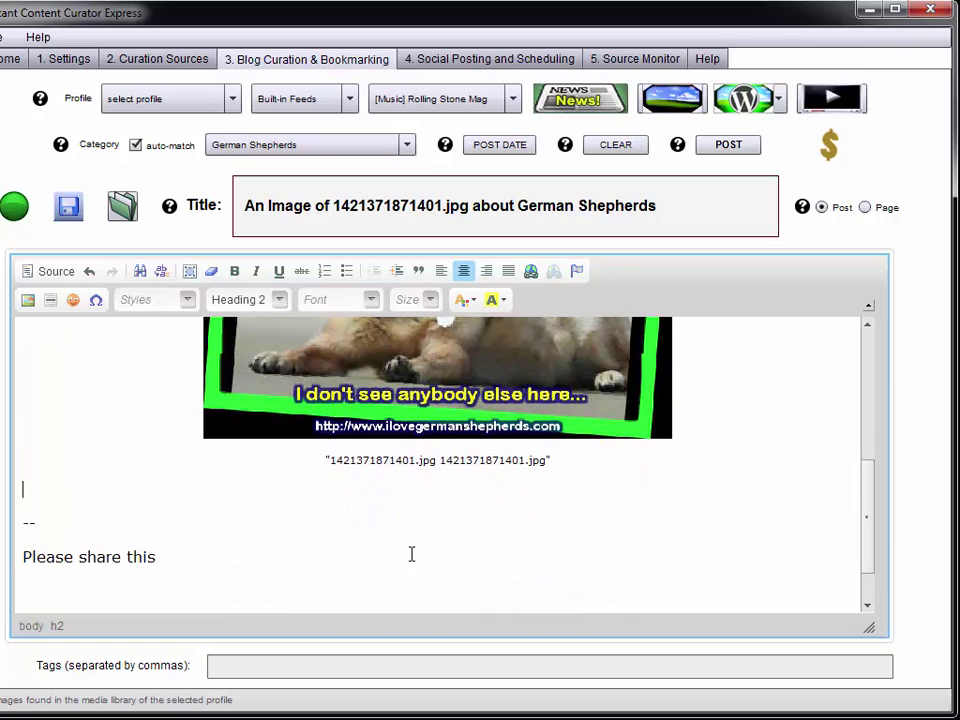
left_click_drag(870, 533, 871, 413)
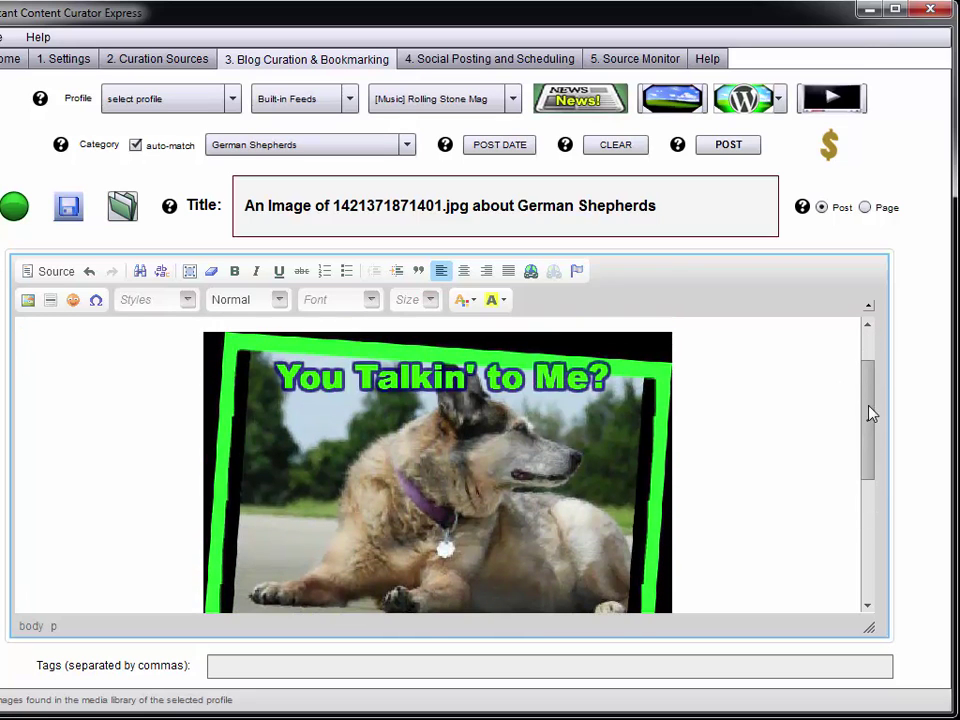
scroll(53, 471, "down", 5)
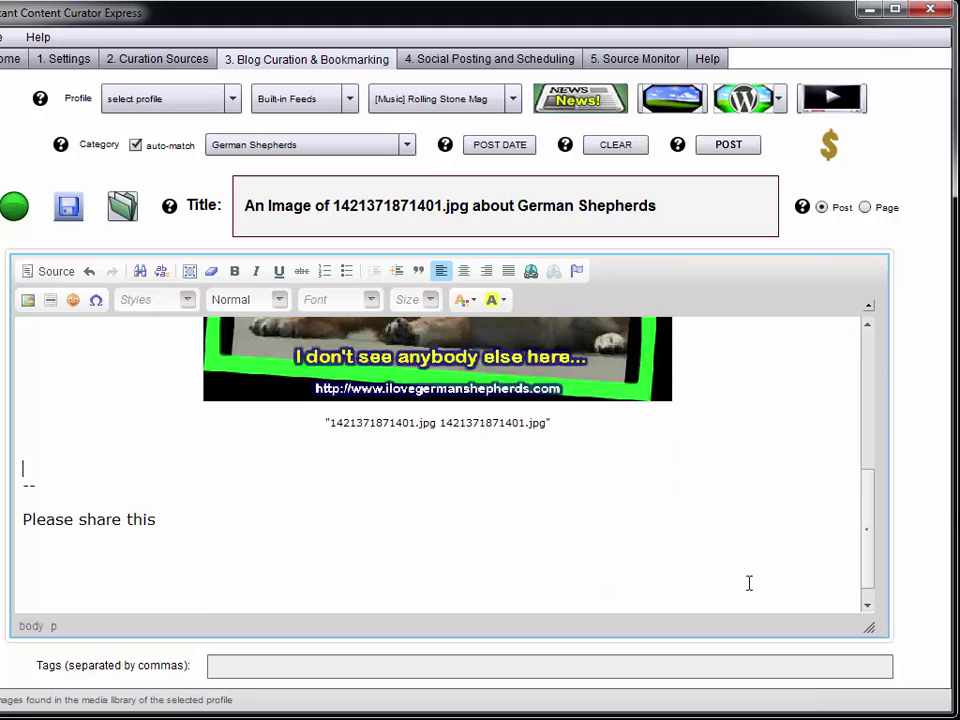
left_click(831, 151)
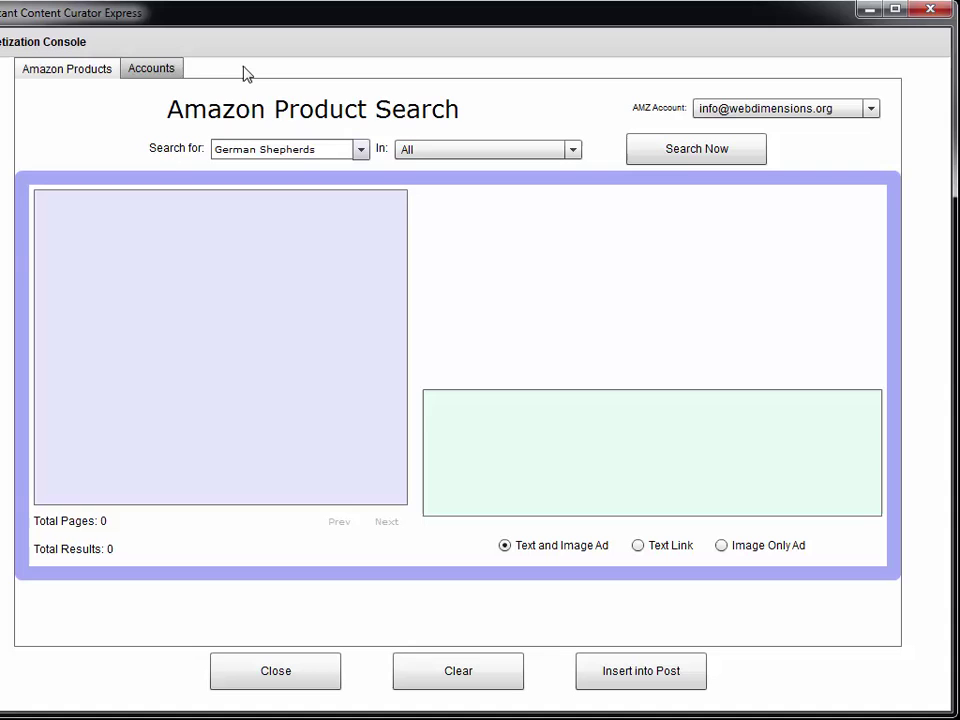
- Check the linked Amazon account details and search Amazon for German Shepherds products
left_click(136, 72)
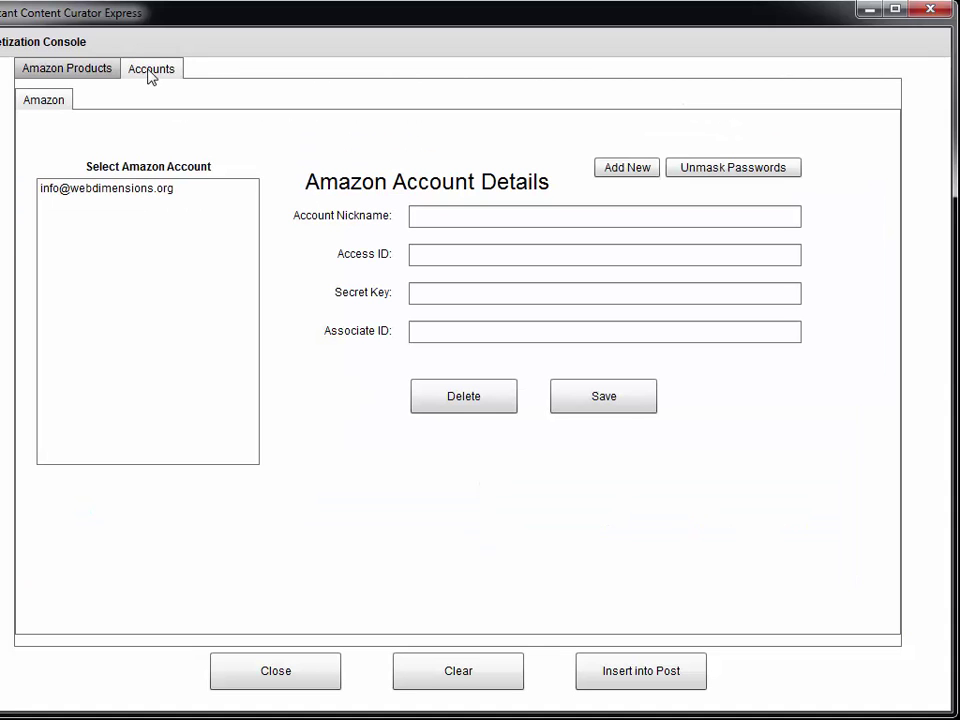
left_click(124, 192)
left_click(50, 70)
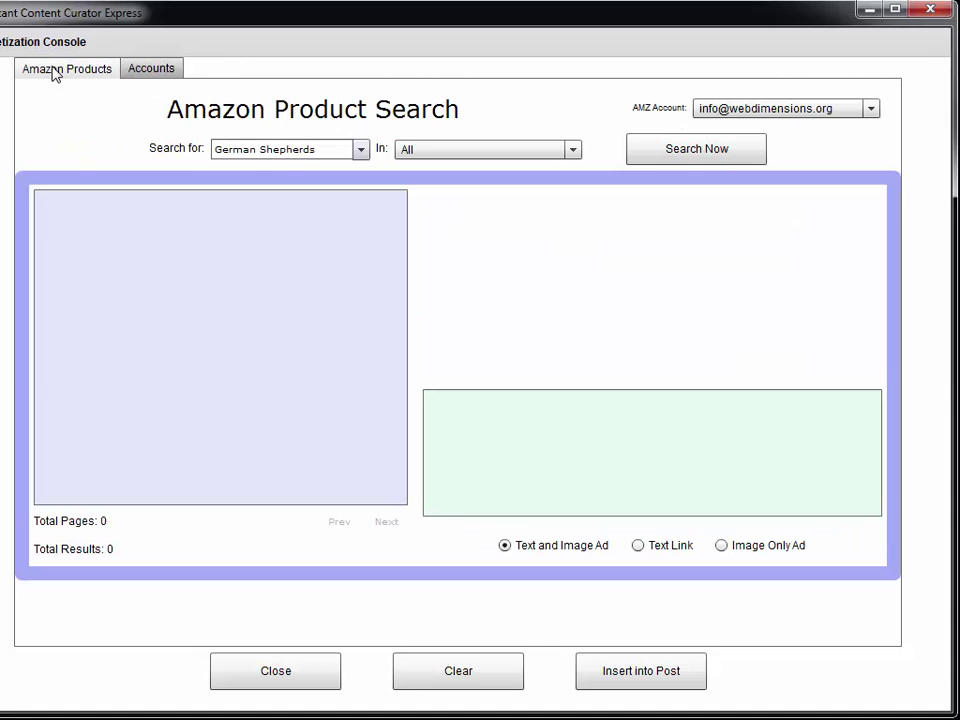
left_click(654, 155)
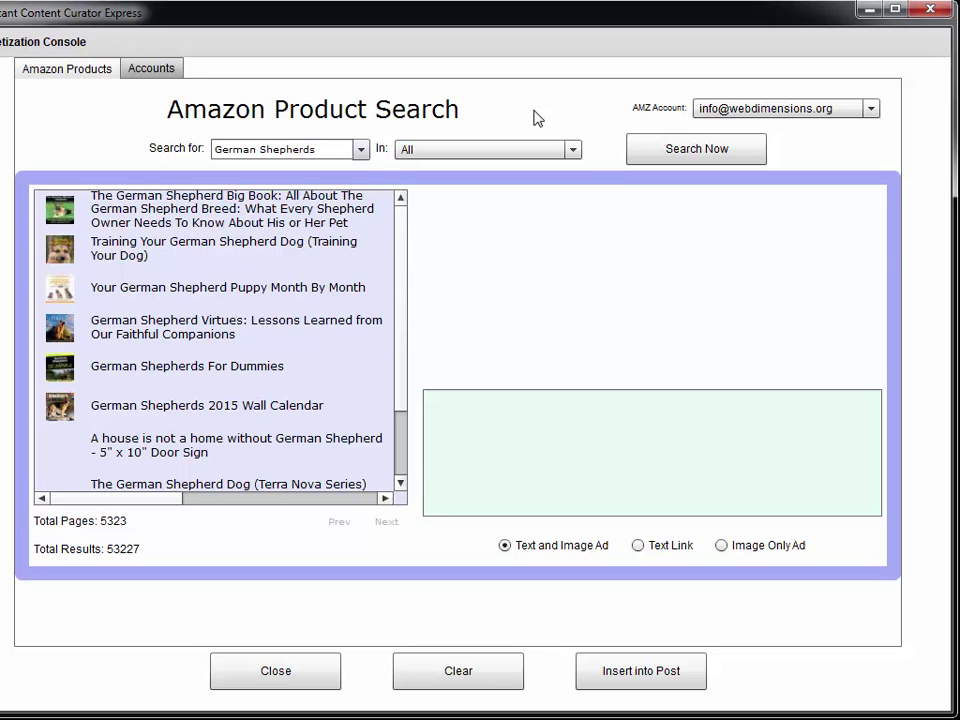
- Preview several results, then insert the German Shepherds For Dummies $15.99 ad into the post
left_click(270, 215)
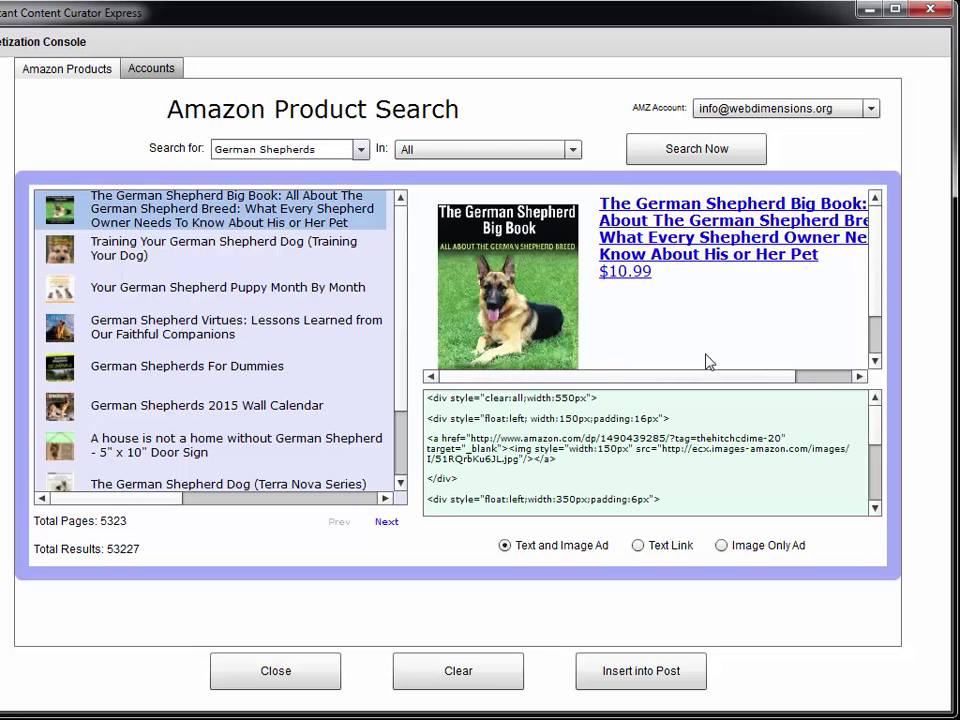
left_click(239, 258)
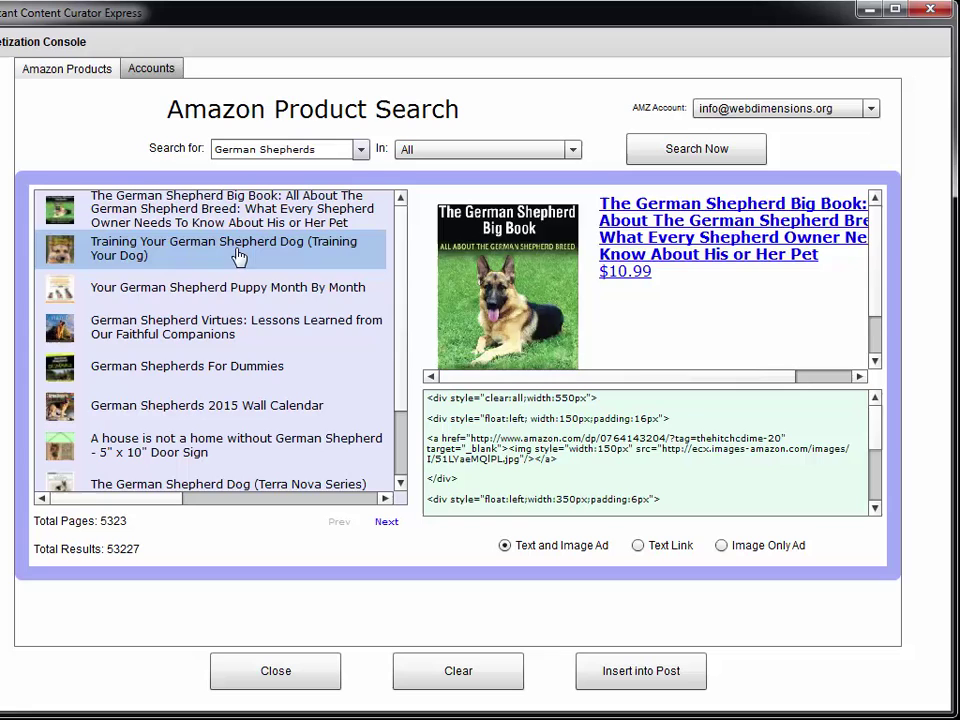
left_click(160, 292)
left_click(175, 338)
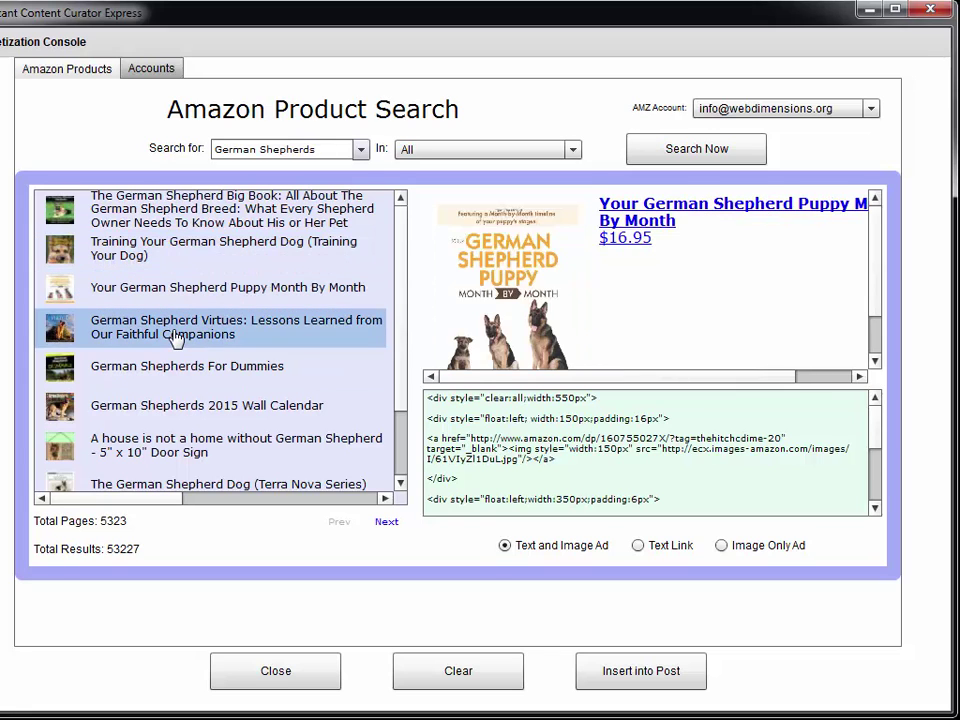
left_click(200, 367)
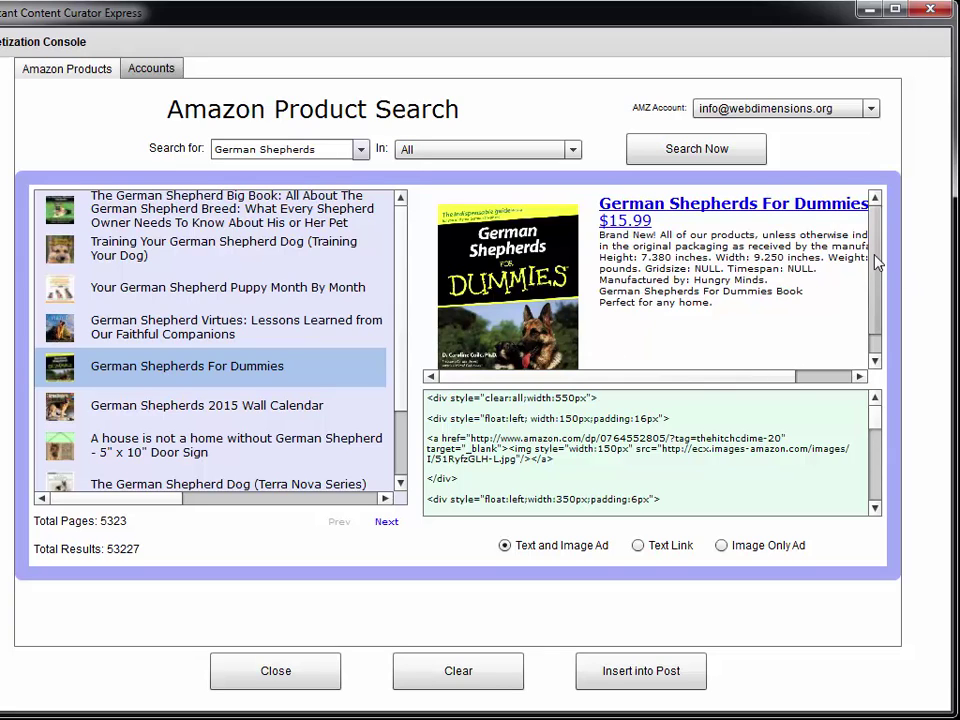
scroll(874, 264, "down", 1)
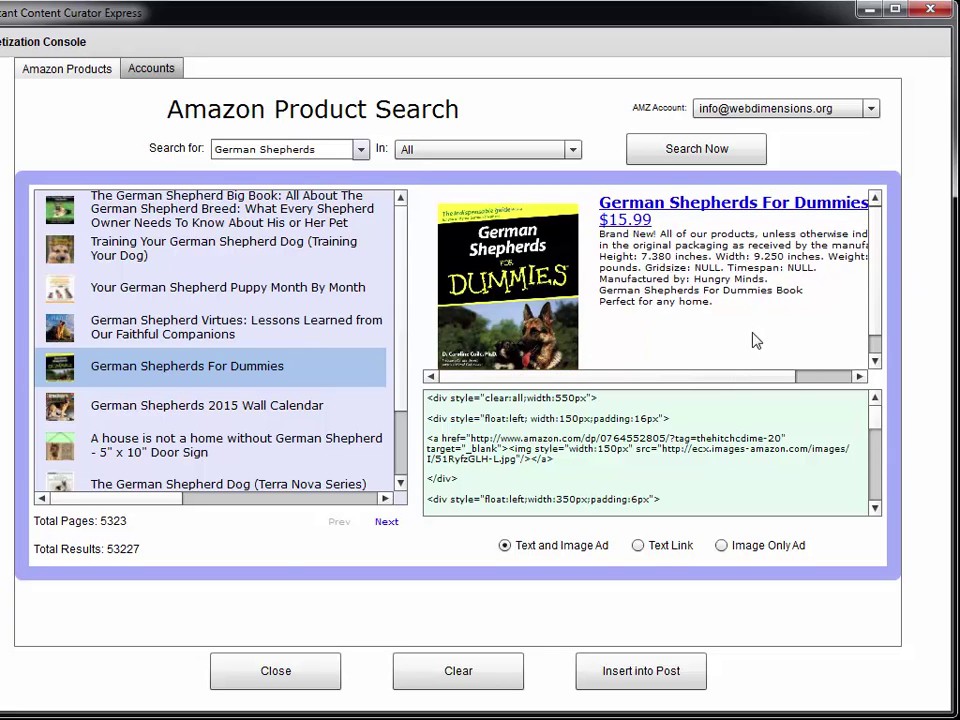
left_click(652, 680)
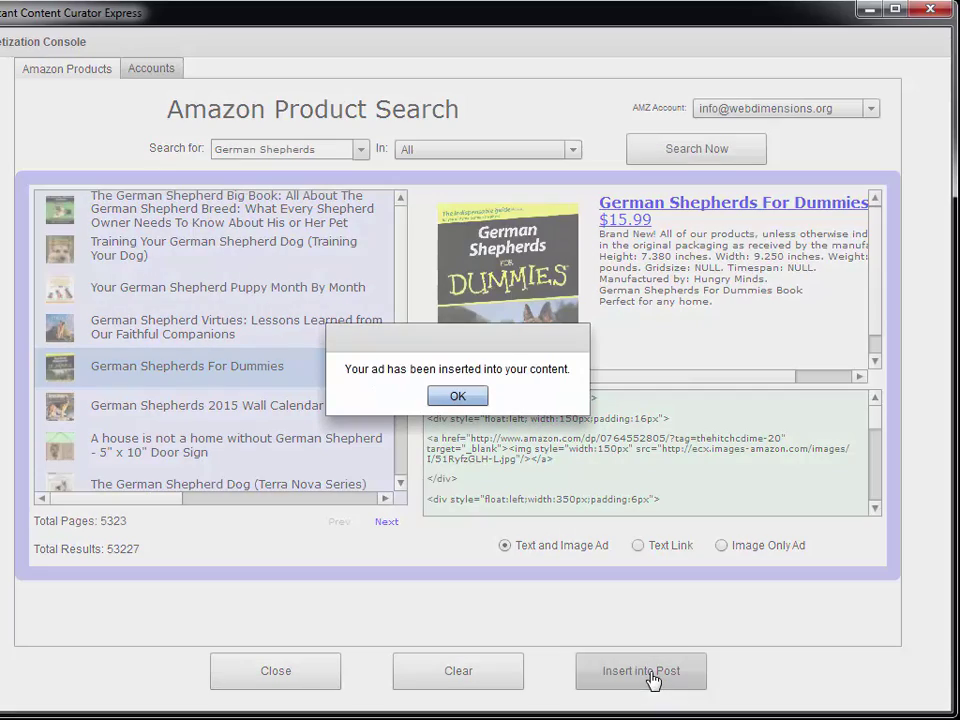
left_click(440, 397)
left_click(290, 665)
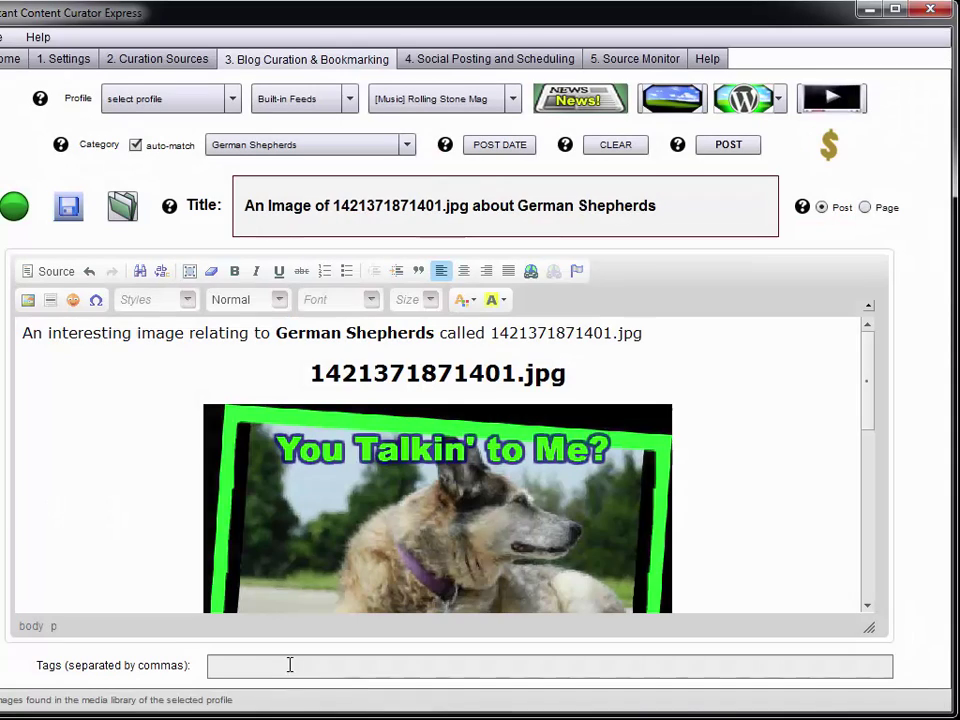
left_click_drag(869, 380, 864, 530)
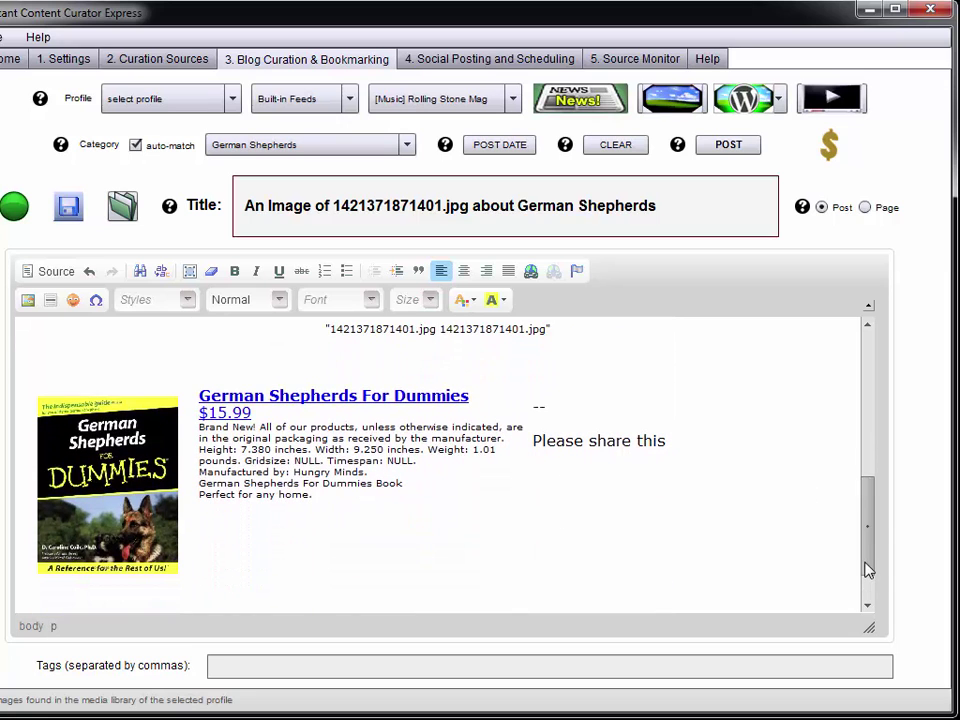
left_click_drag(866, 568, 878, 418)
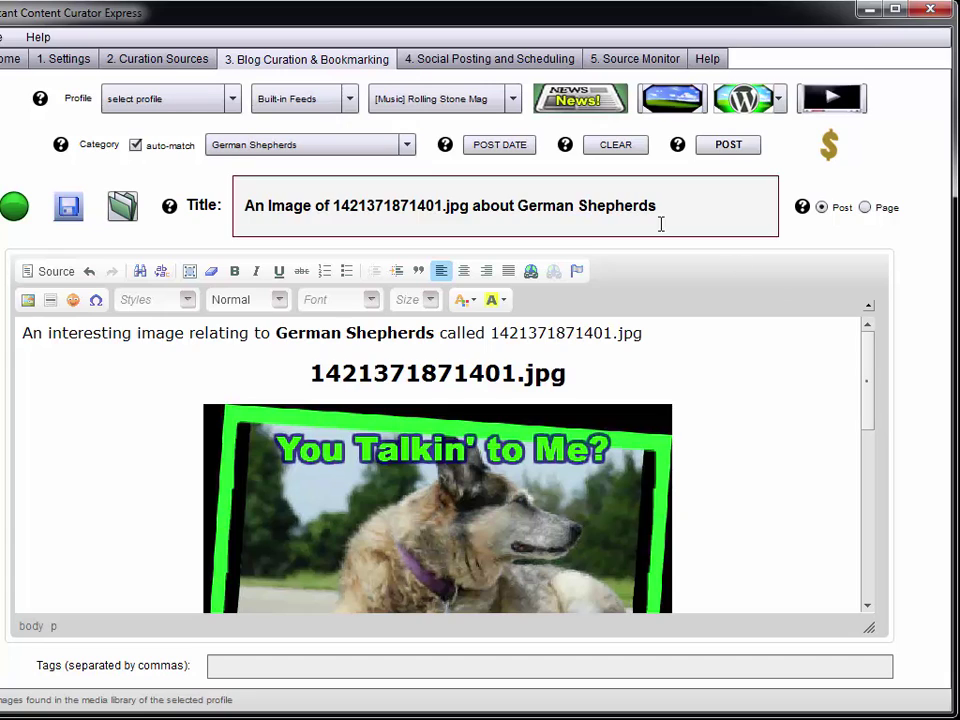
left_click(728, 144)
left_click(407, 145)
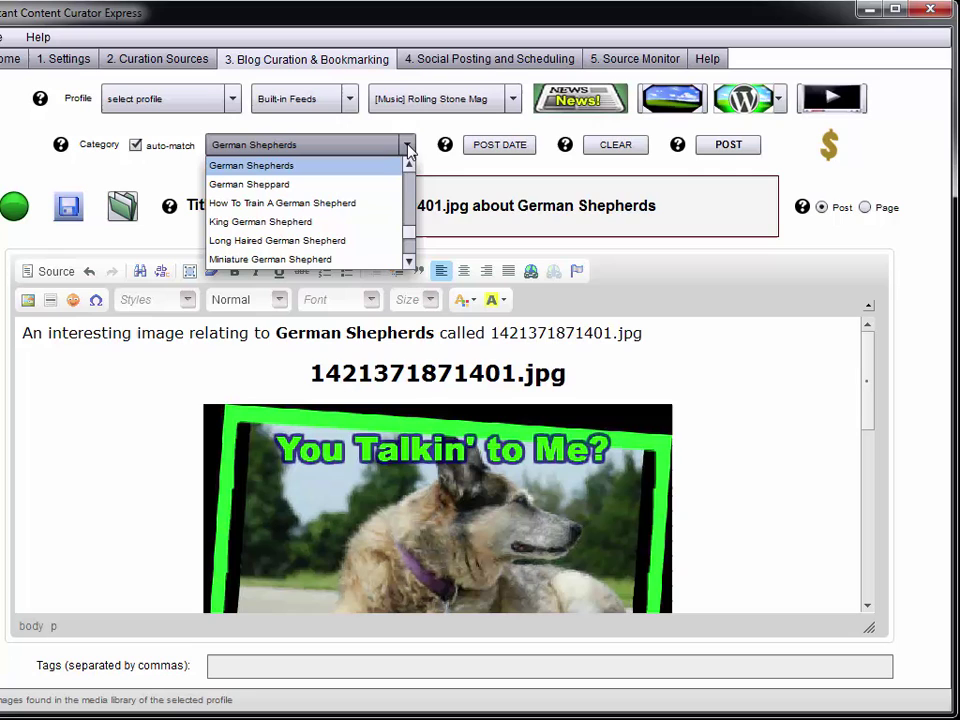
scroll(407, 210, "down", 3)
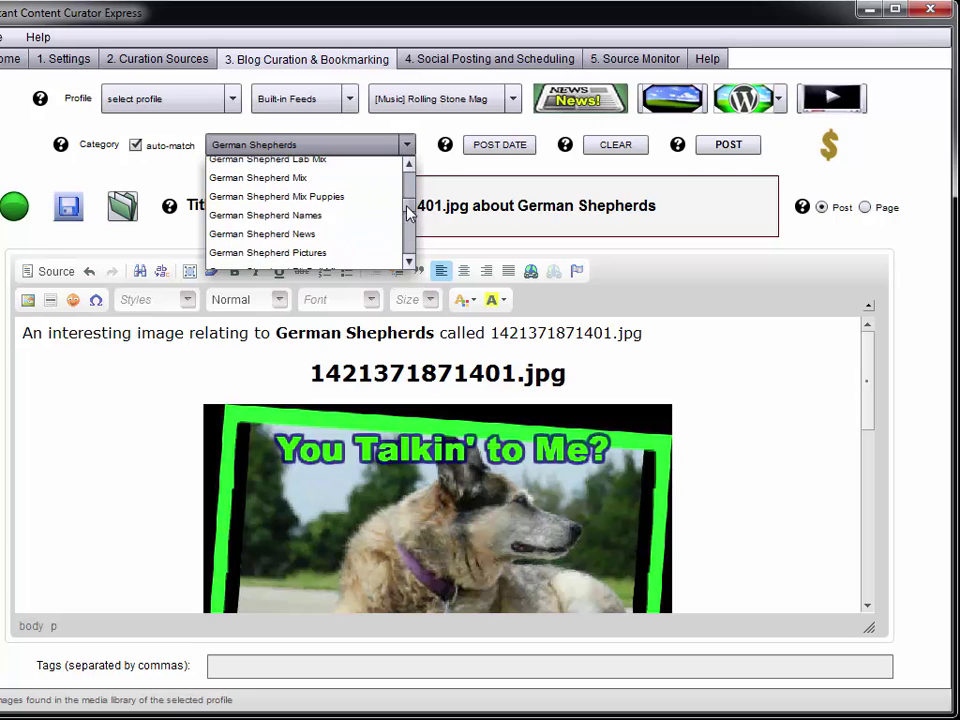
left_click(324, 251)
left_click(727, 144)
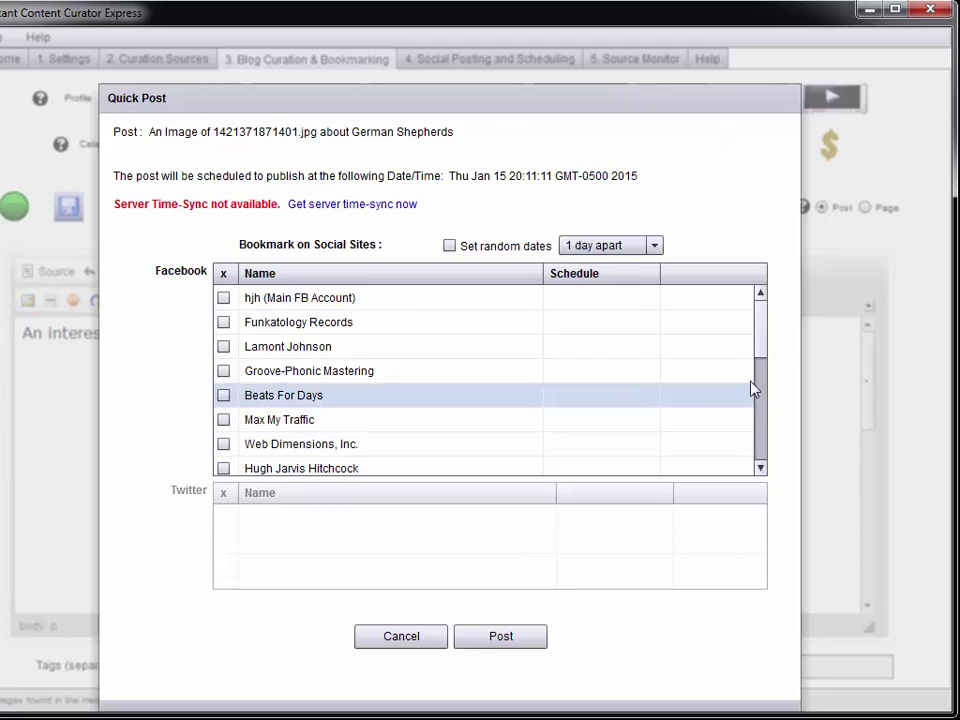
- Schedule a German Shepherds Rule share for 01/18/2015 at hour 18, then publish the post
left_click_drag(761, 343, 758, 403)
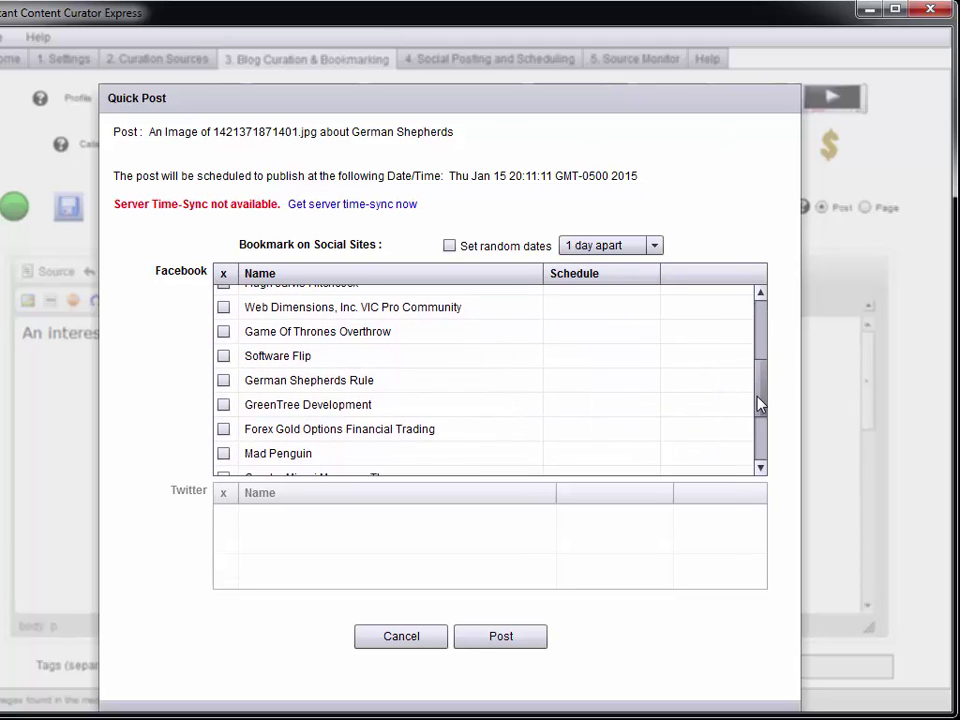
left_click(223, 377)
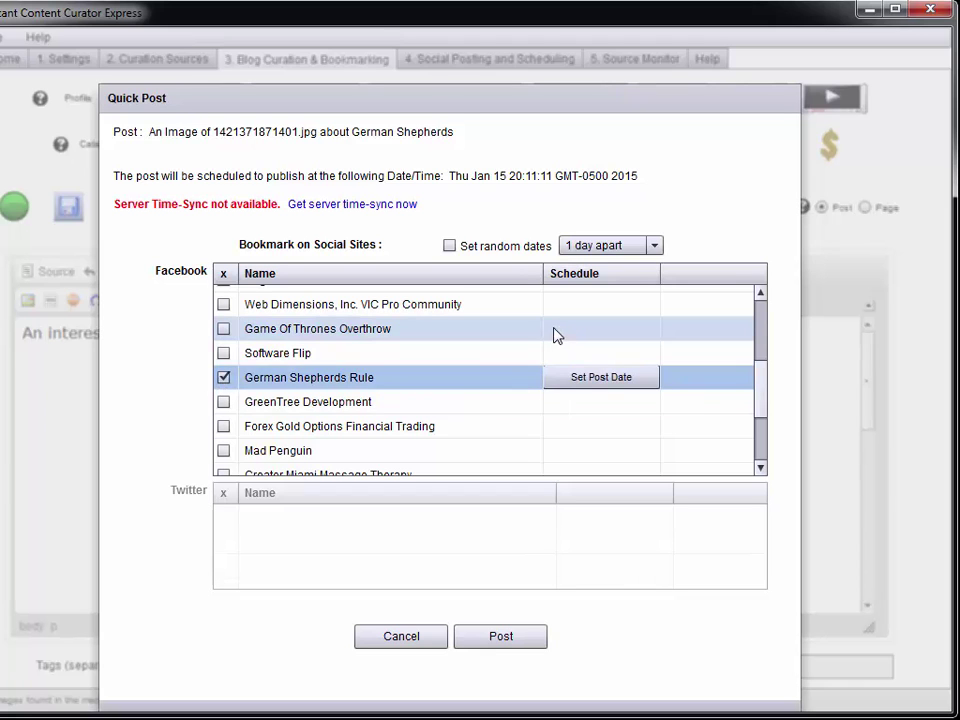
left_click(594, 388)
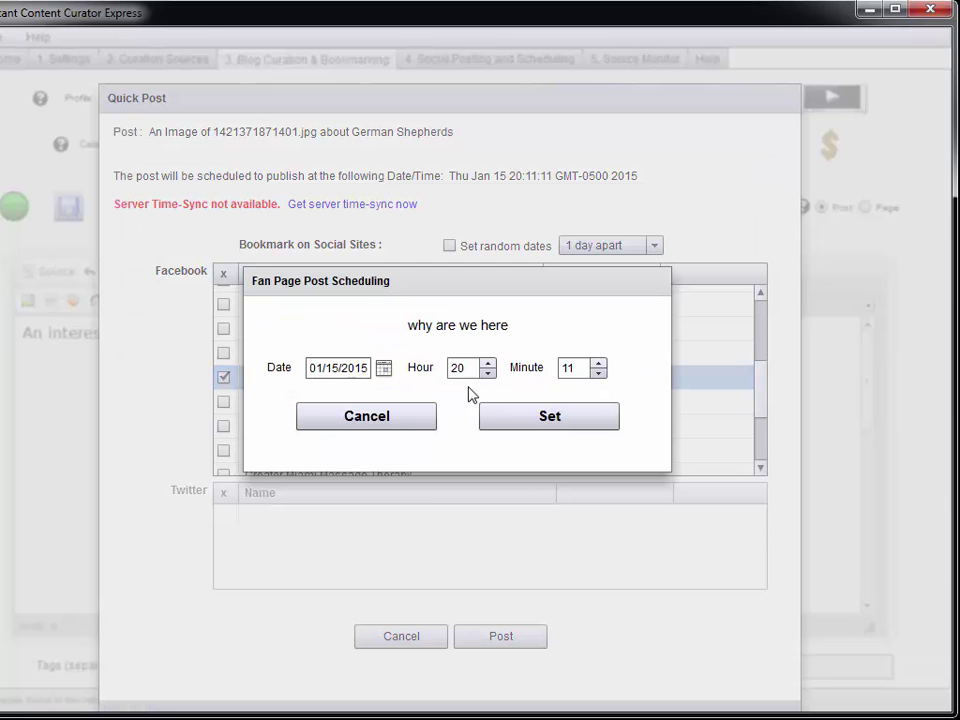
left_click(384, 369)
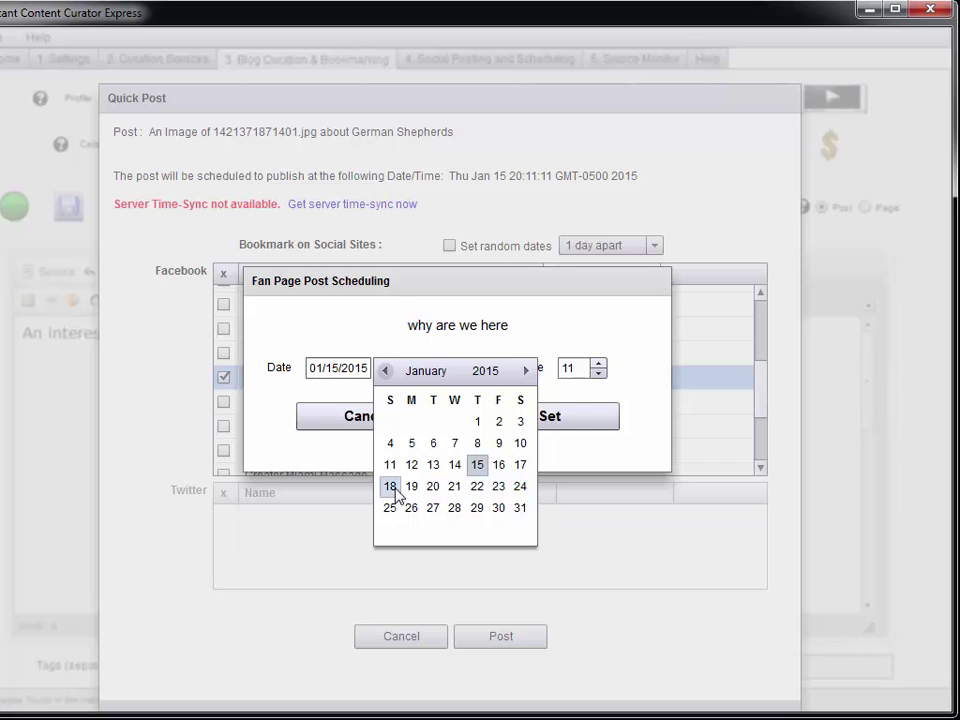
left_click(390, 486)
left_click(488, 372)
left_click(488, 372)
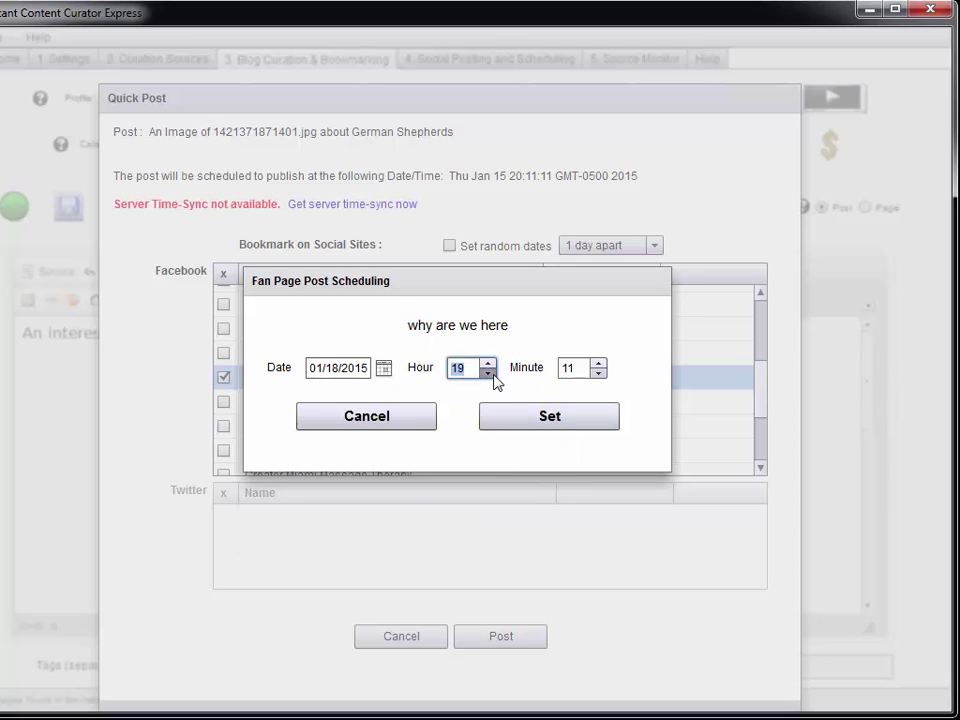
left_click(516, 424)
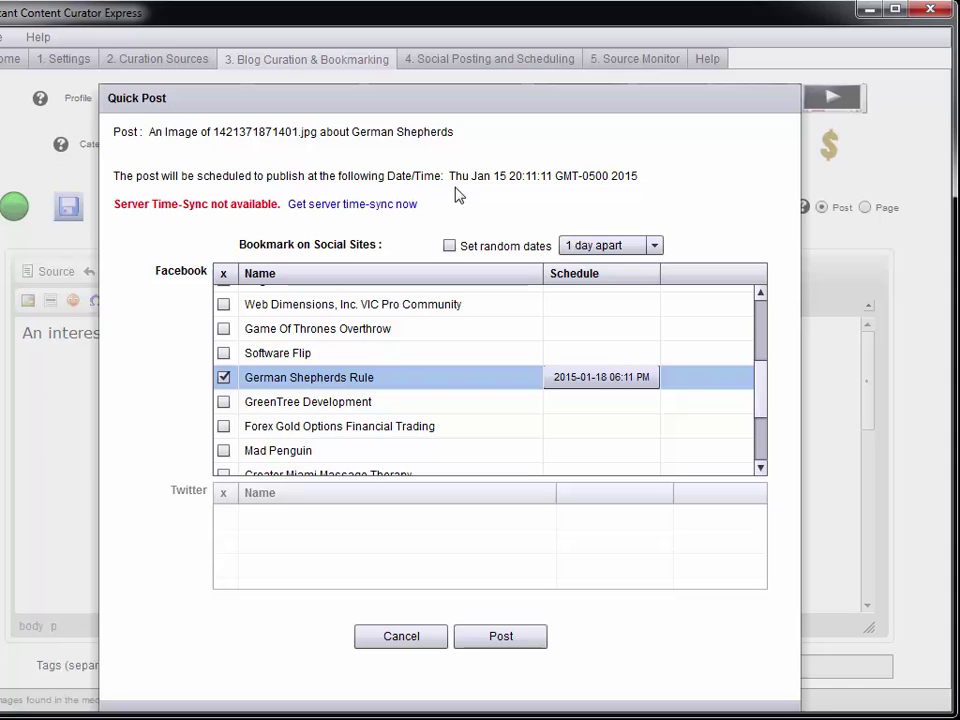
left_click(497, 638)
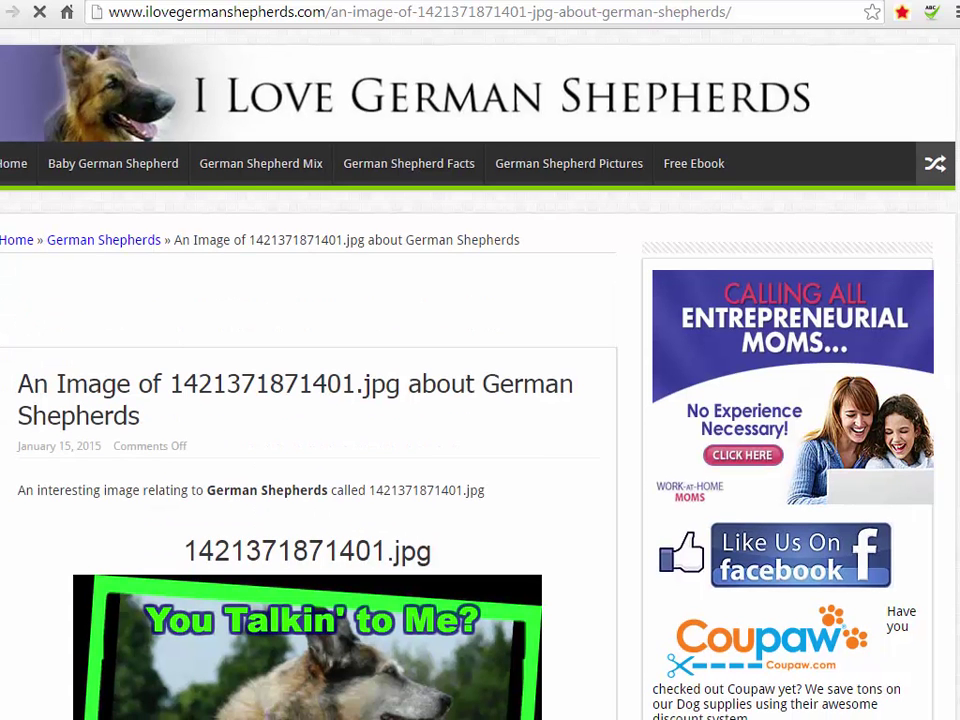
- Scroll the live post down to the German Shepherds For Dummies ad beneath the meme
scroll(480, 400, "down", 2)
scroll(350, 400, "down", 2)
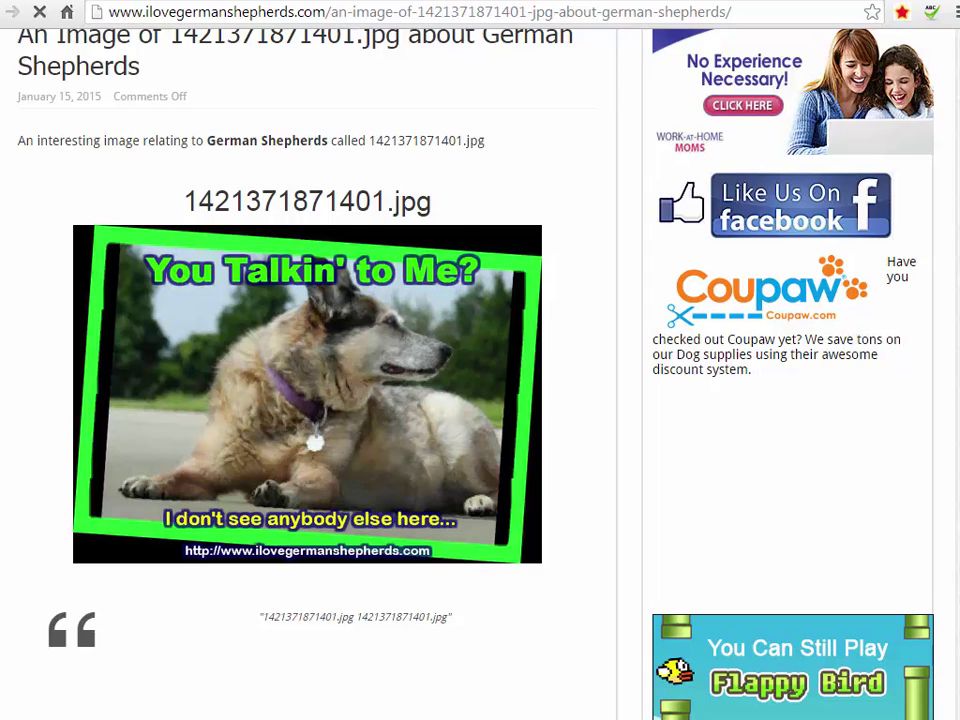
scroll(952, 306, "down", 1)
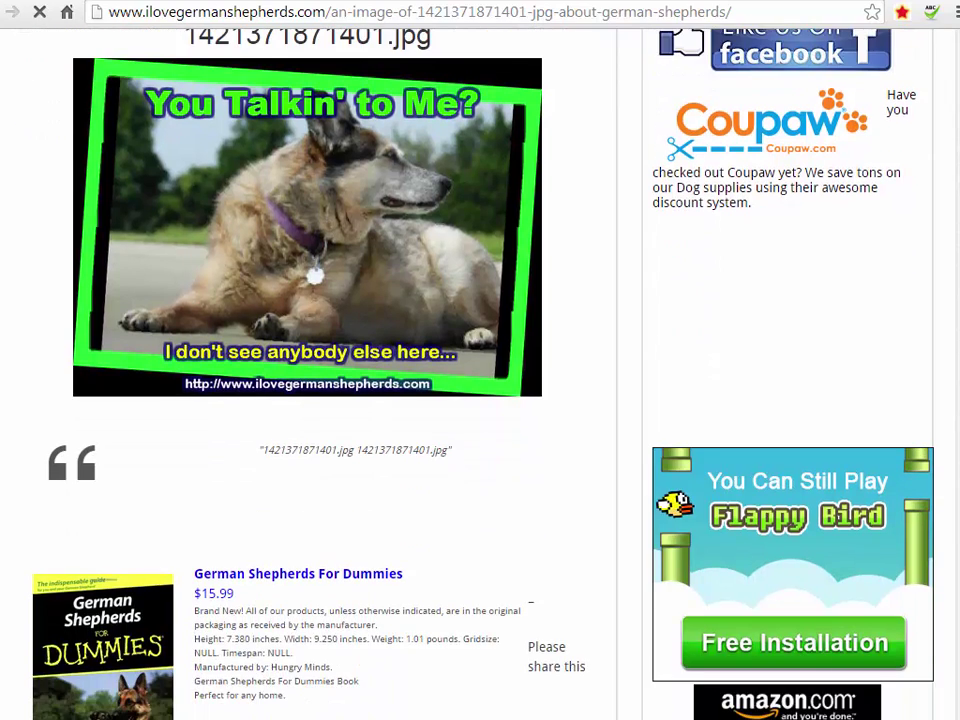
scroll(952, 306, "up", 3)
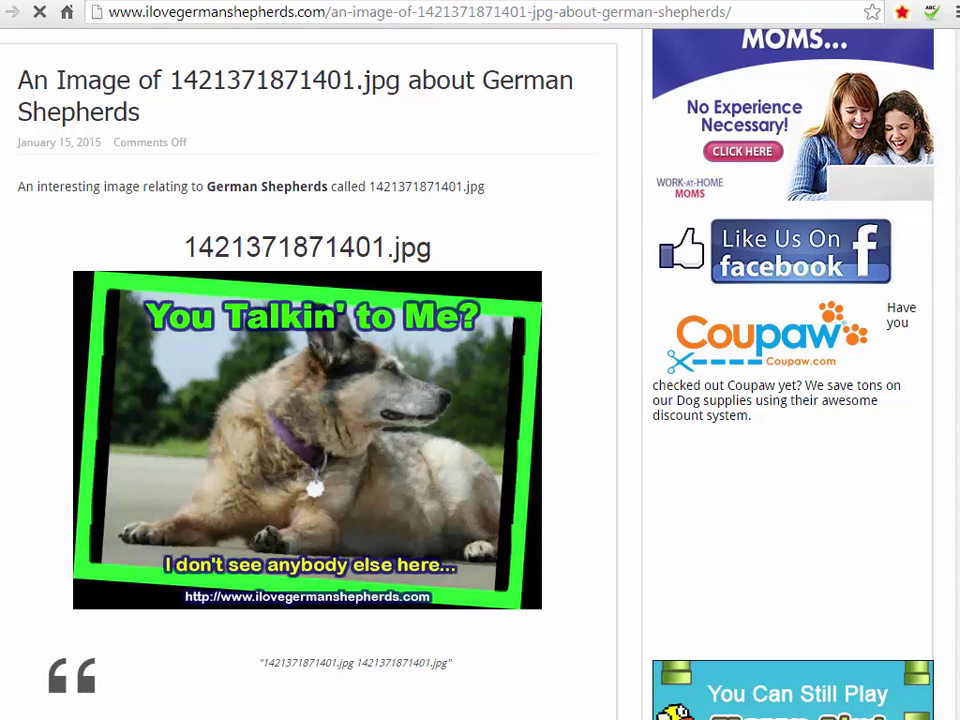
scroll(350, 400, "down", 4)
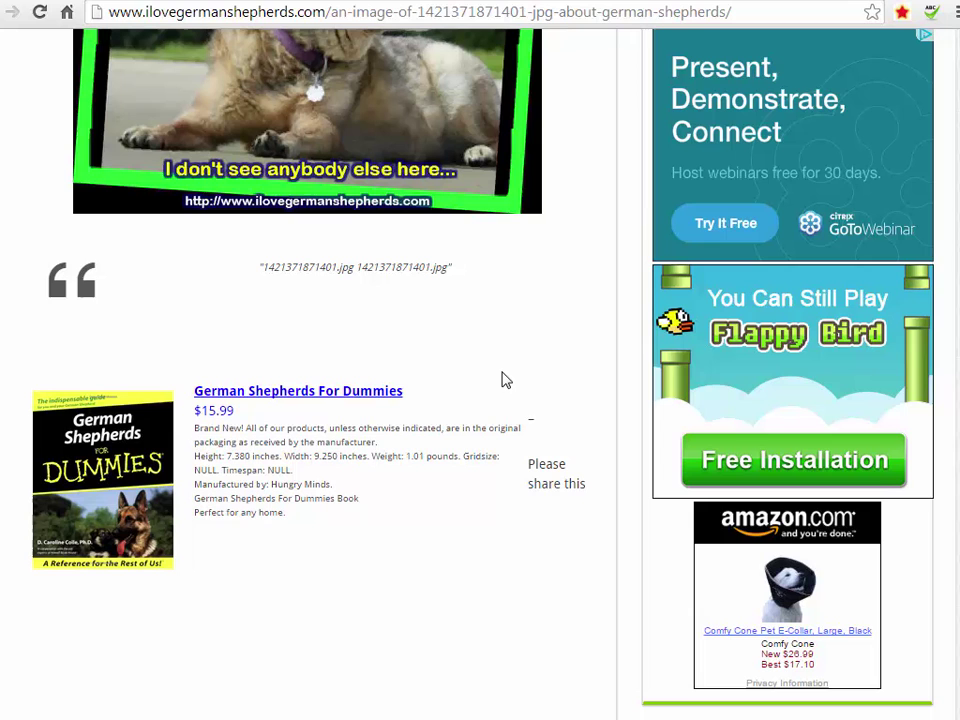
scroll(82, 421, "up", 3)
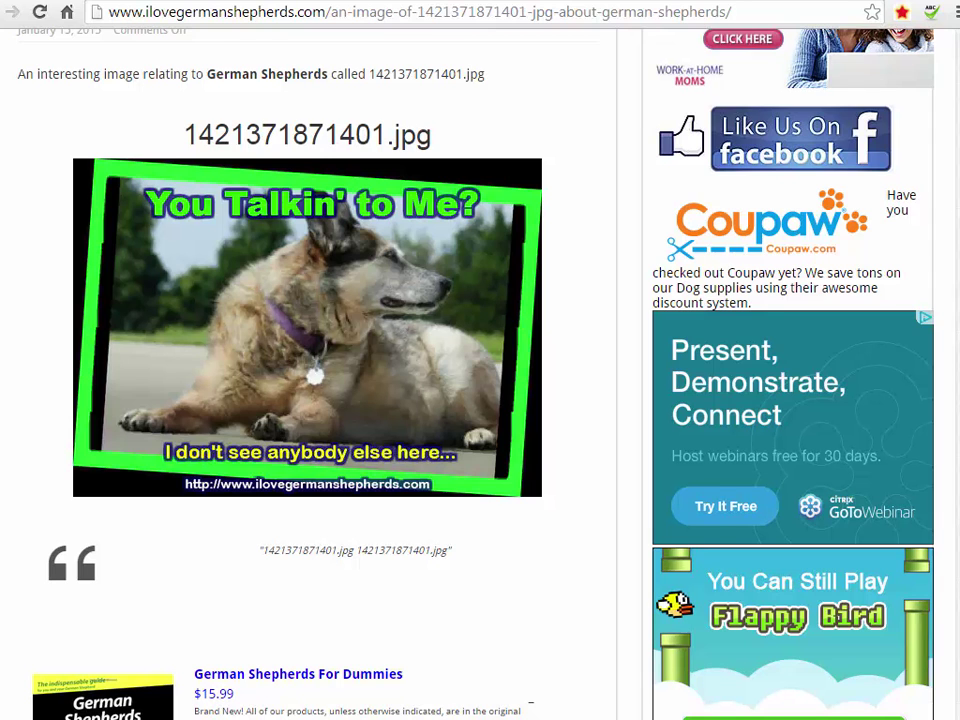
scroll(847, 707, "down", 2)
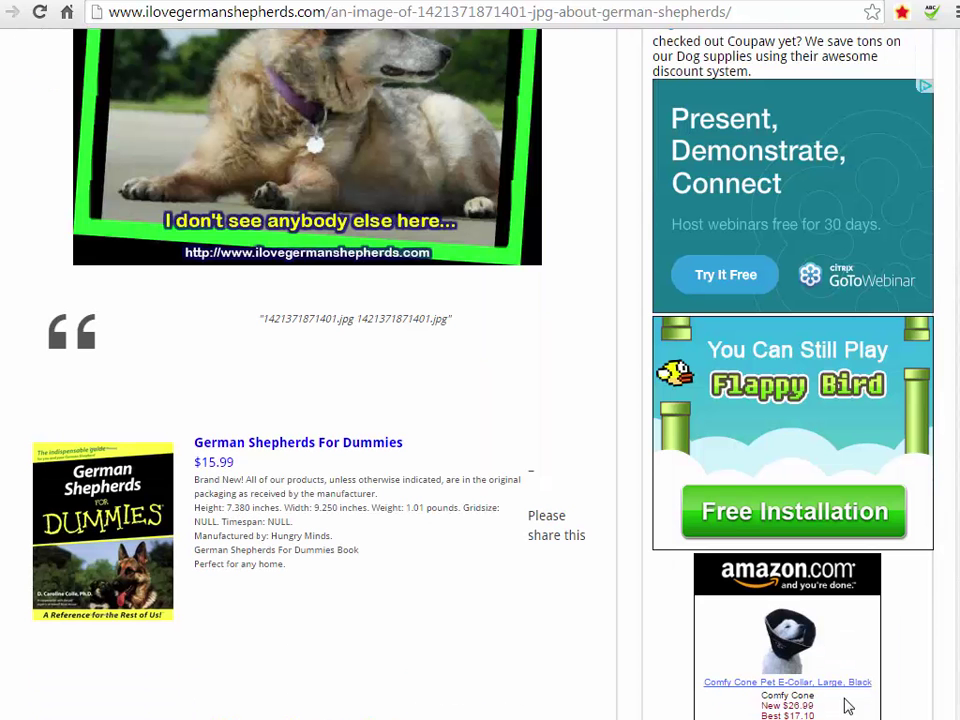
- Open the German Shepherds For Dummies paperback page on Amazon and scroll through it
left_click(256, 452)
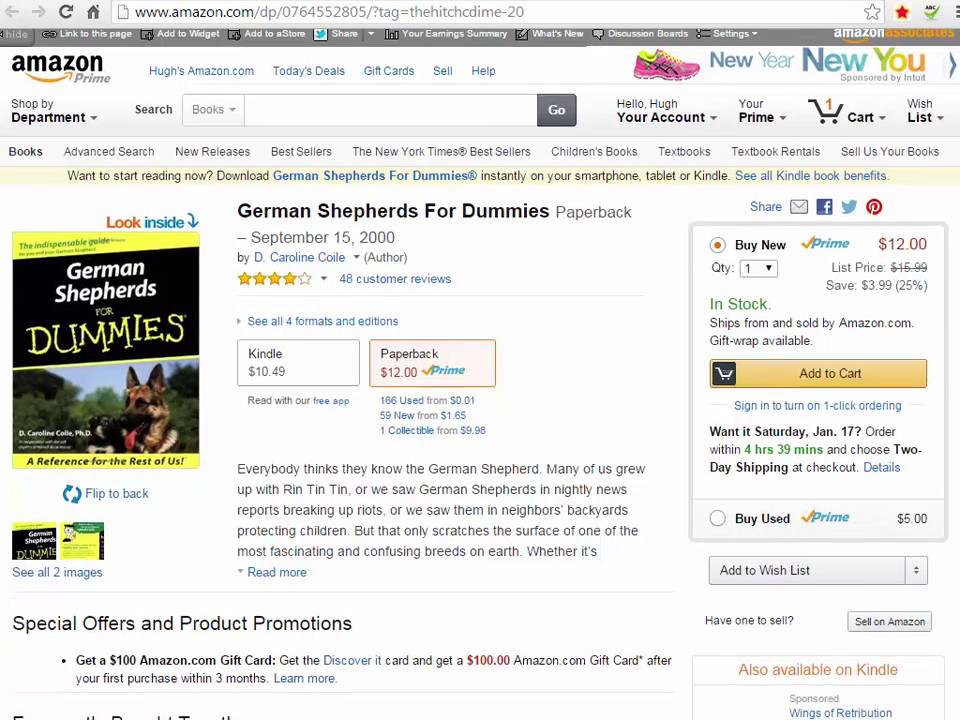
scroll(480, 380, "down", 6)
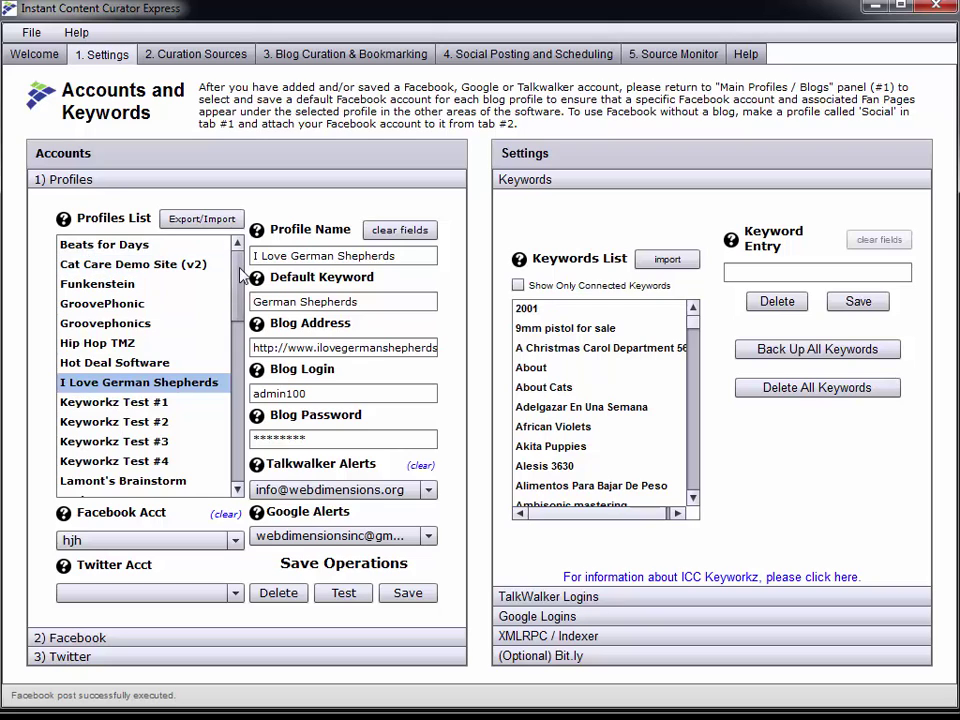
- Load the Beats for Days profile and browse YouTube video results for 'pop beats'
left_click(104, 245)
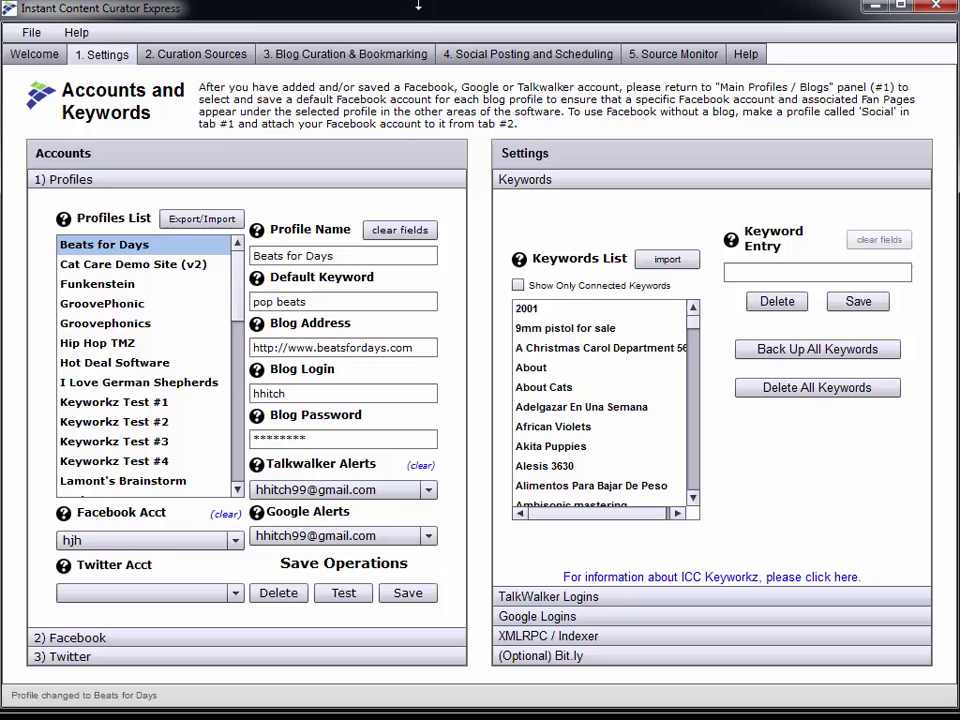
left_click(392, 56)
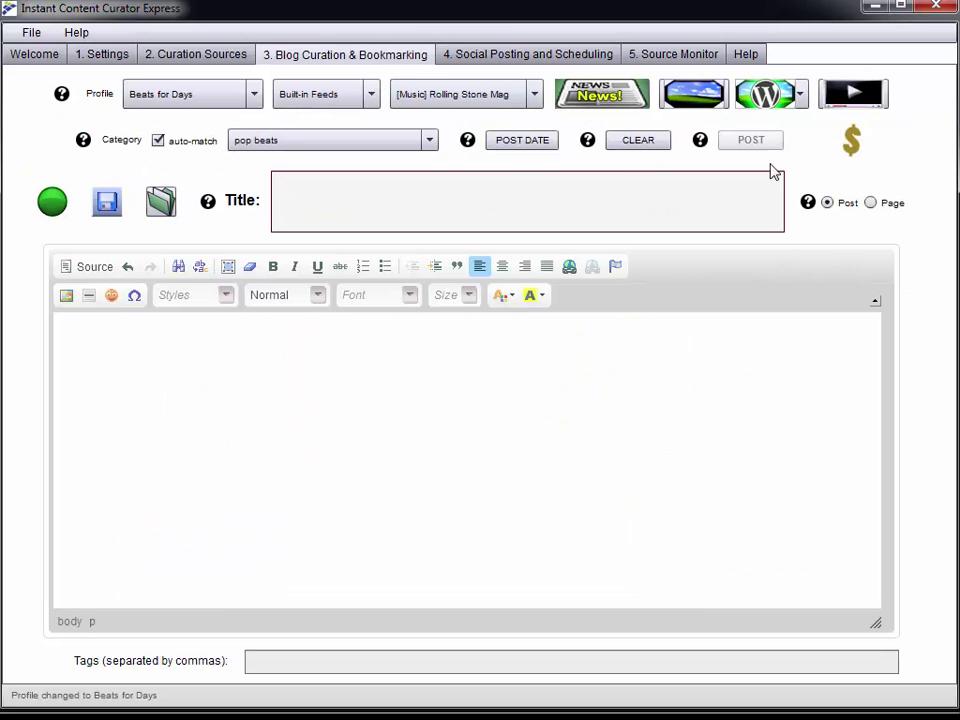
left_click(855, 96)
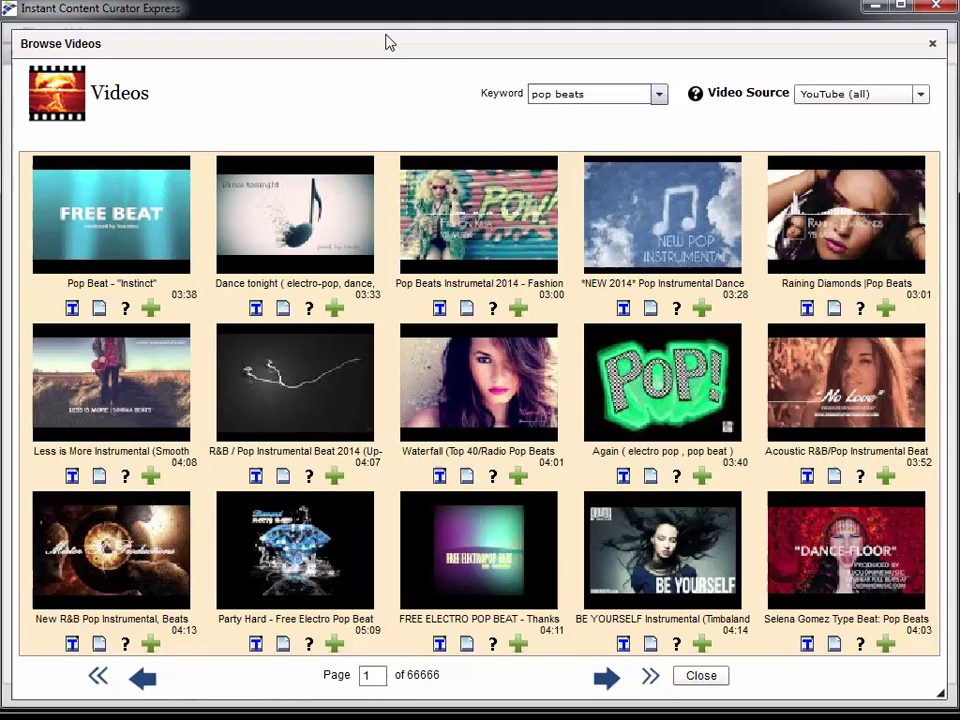
- Embed the BE YOURSELF Instrumental video from YouTube (all) into the pop beats post draft
left_click(920, 96)
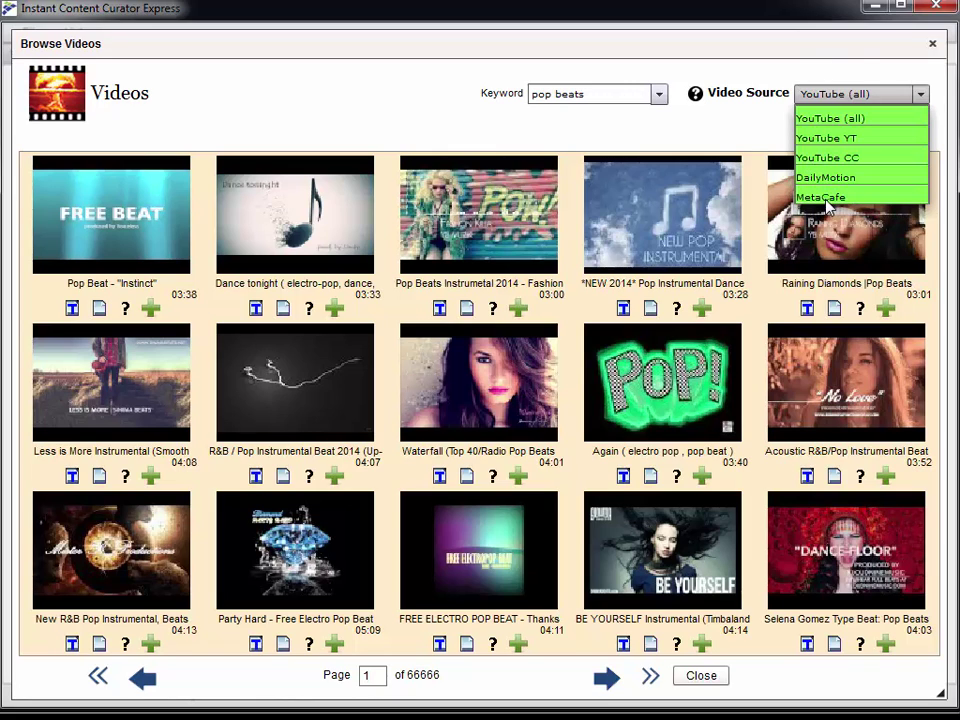
left_click(786, 82)
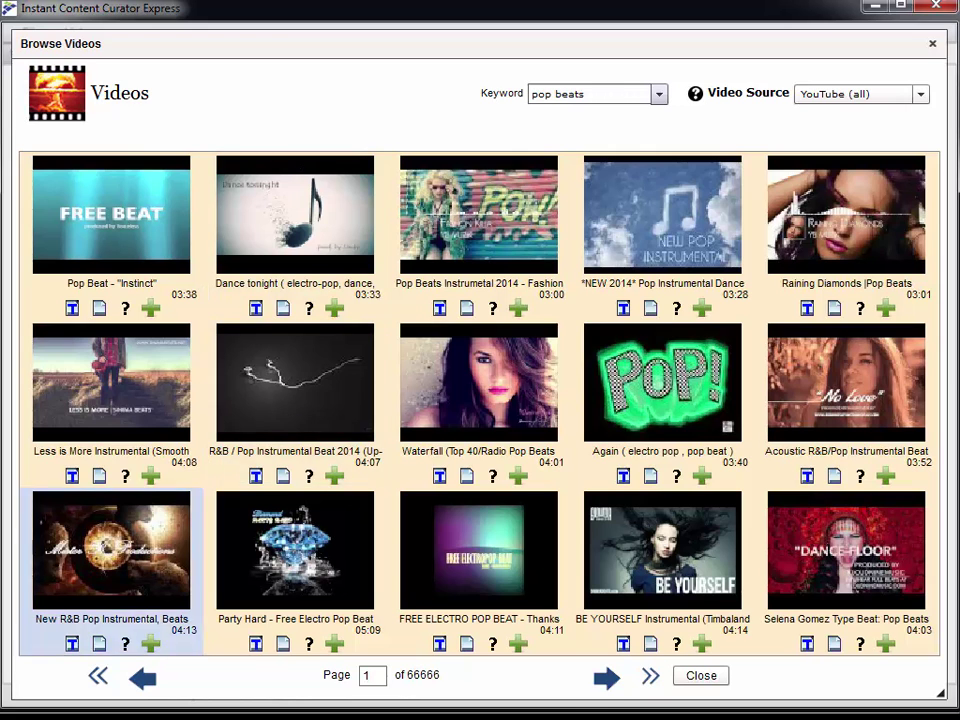
left_click(623, 645)
left_click(480, 391)
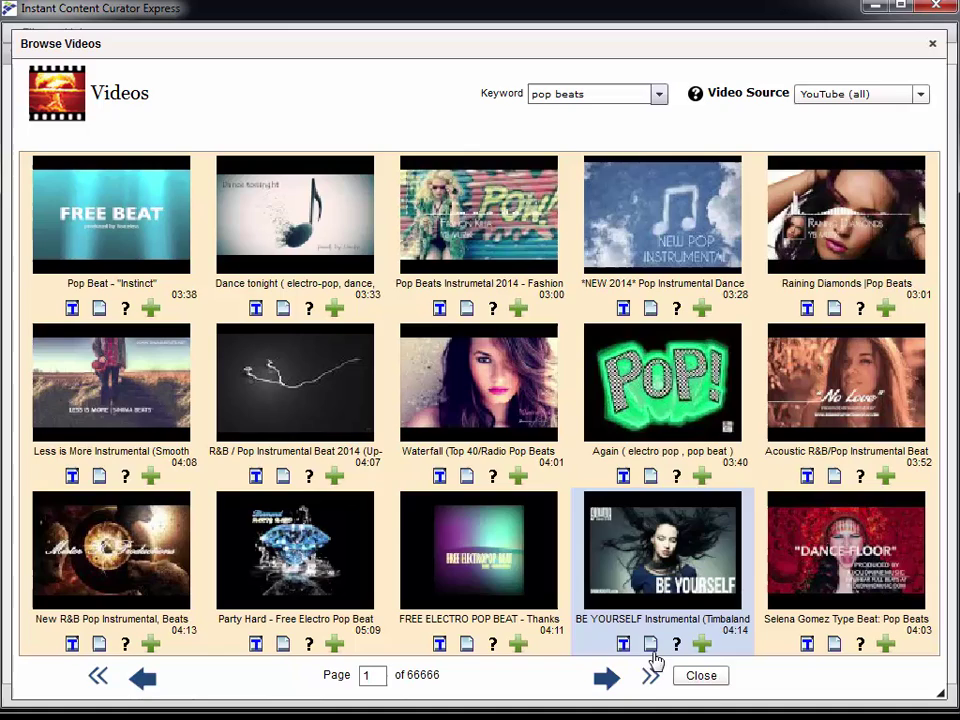
left_click(701, 677)
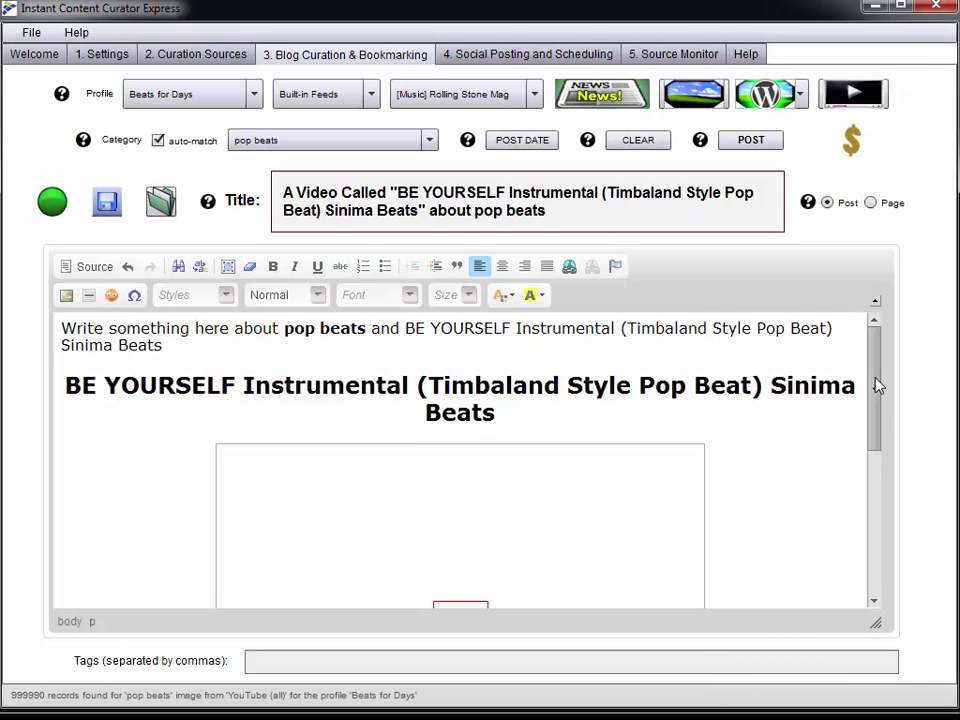
- Select the embedded video and inspect its iframe embed code in the HTML source view
mouse_move(876, 381)
left_mouse_down()
mouse_move(870, 568)
mouse_move(879, 386)
left_mouse_up()
left_click(424, 503)
left_click(94, 266)
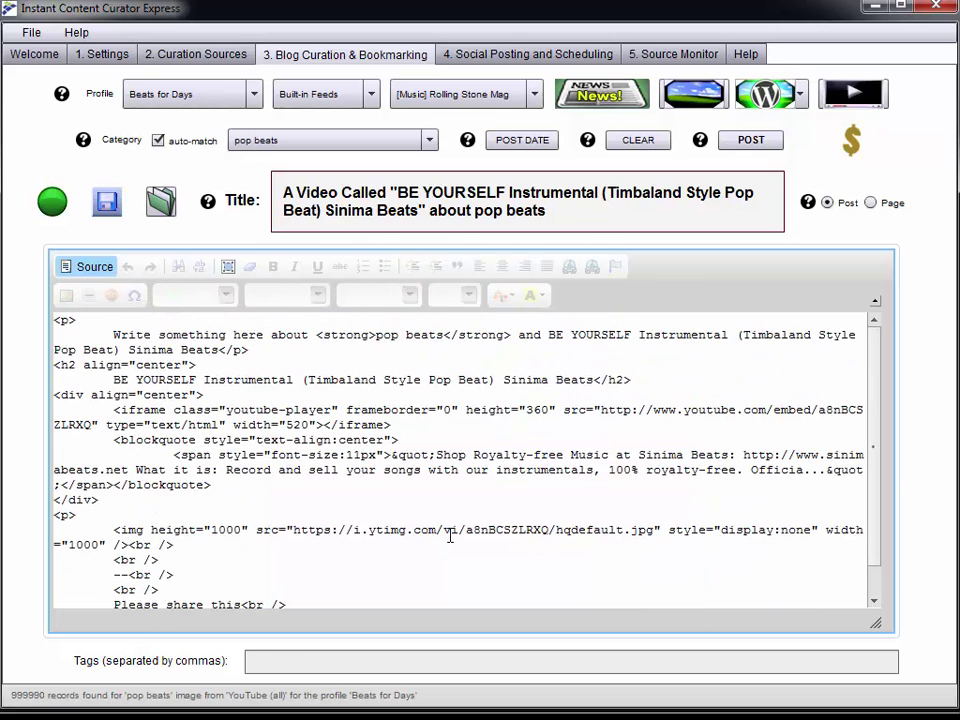
left_click_drag(116, 410, 405, 429)
left_click(72, 266)
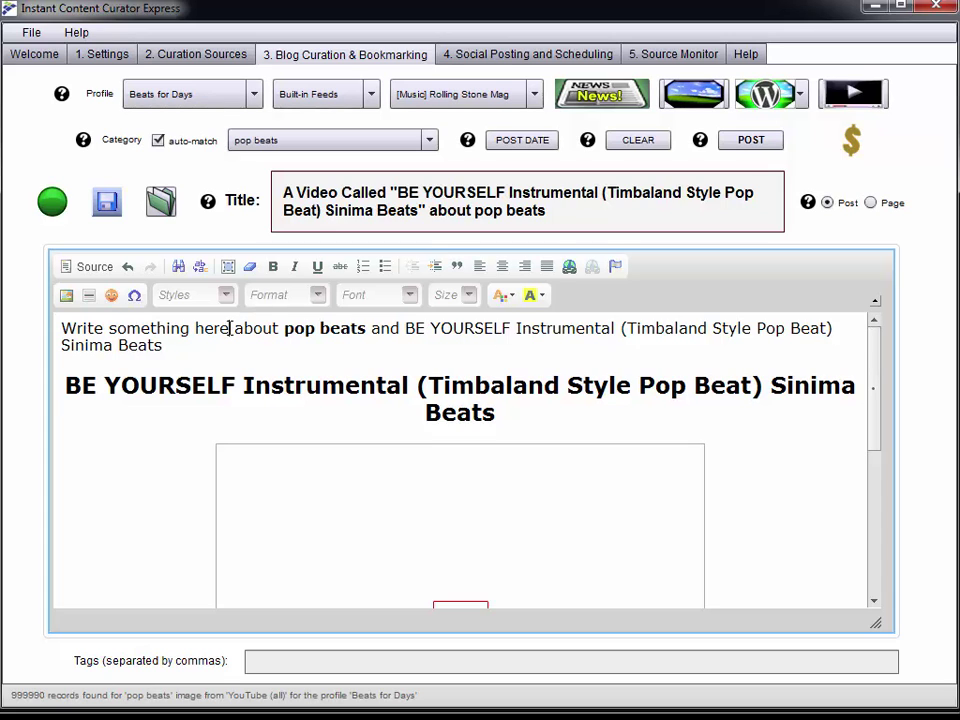
- Select the 'Write something here' placeholder and rework the post's body text
left_click_drag(230, 328, 62, 314)
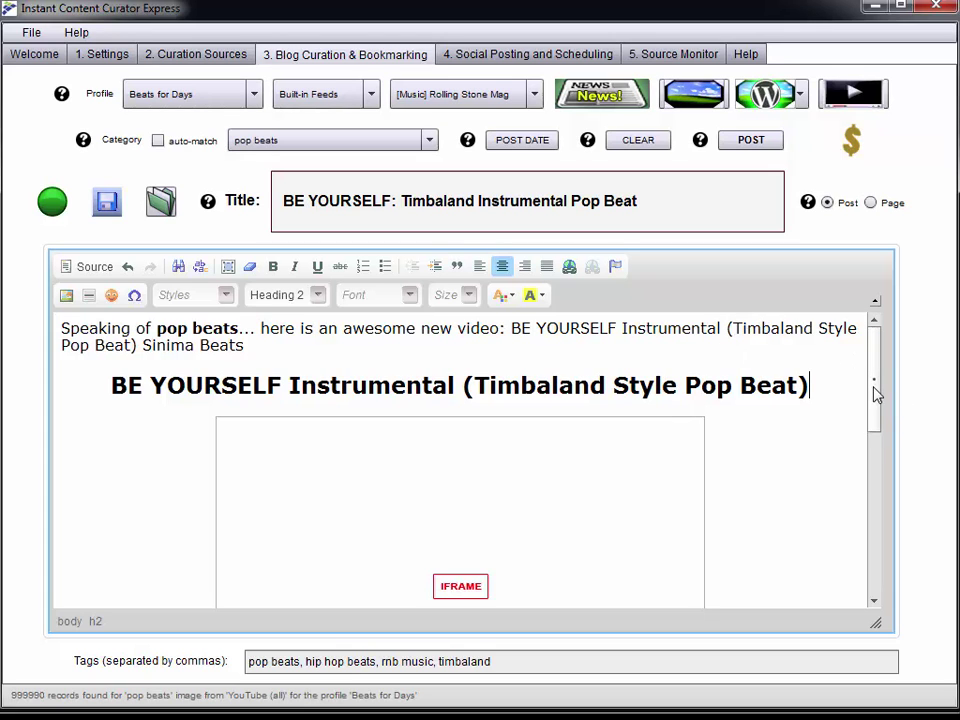
left_click_drag(874, 392, 881, 561)
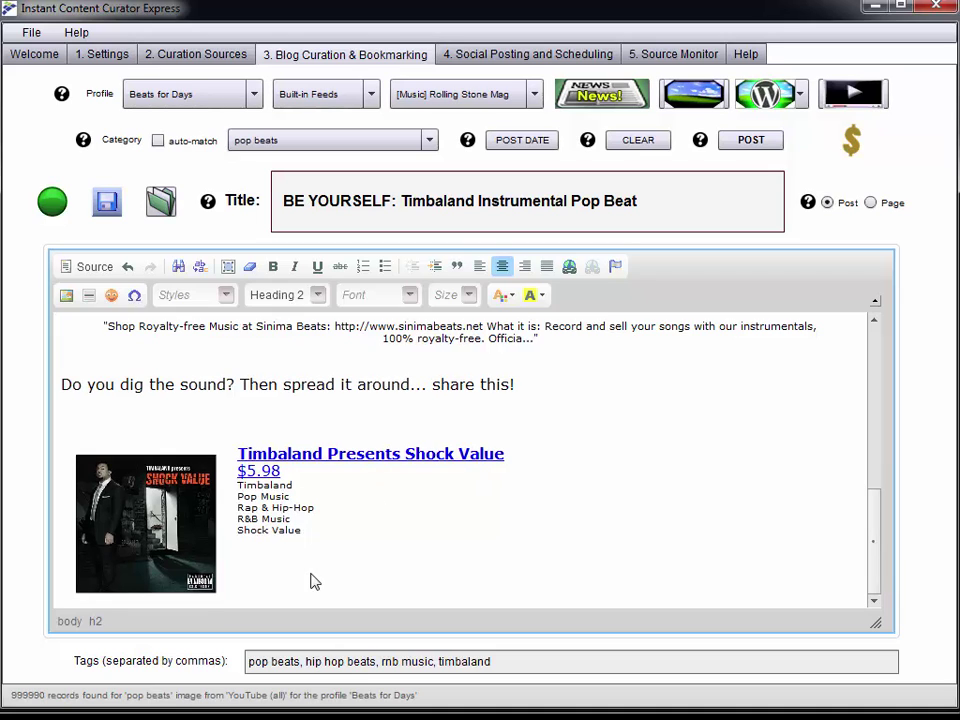
left_click(324, 488)
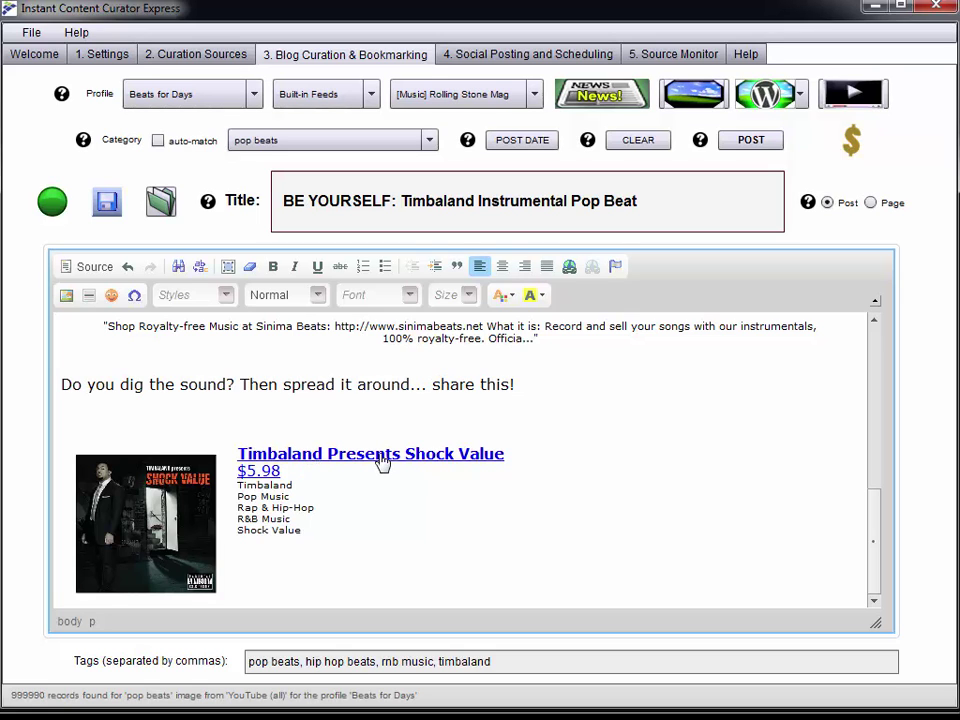
left_click_drag(878, 579, 878, 367)
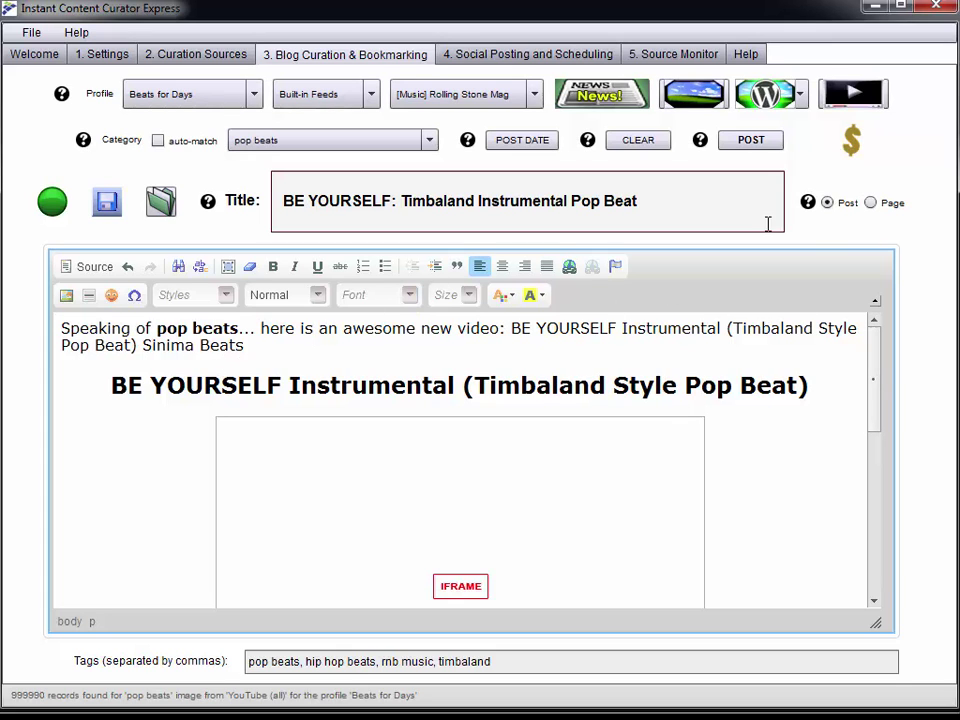
- Publish the post and schedule the Beats For Days fan page share for 01/21/2015 at 17:14
left_click(746, 142)
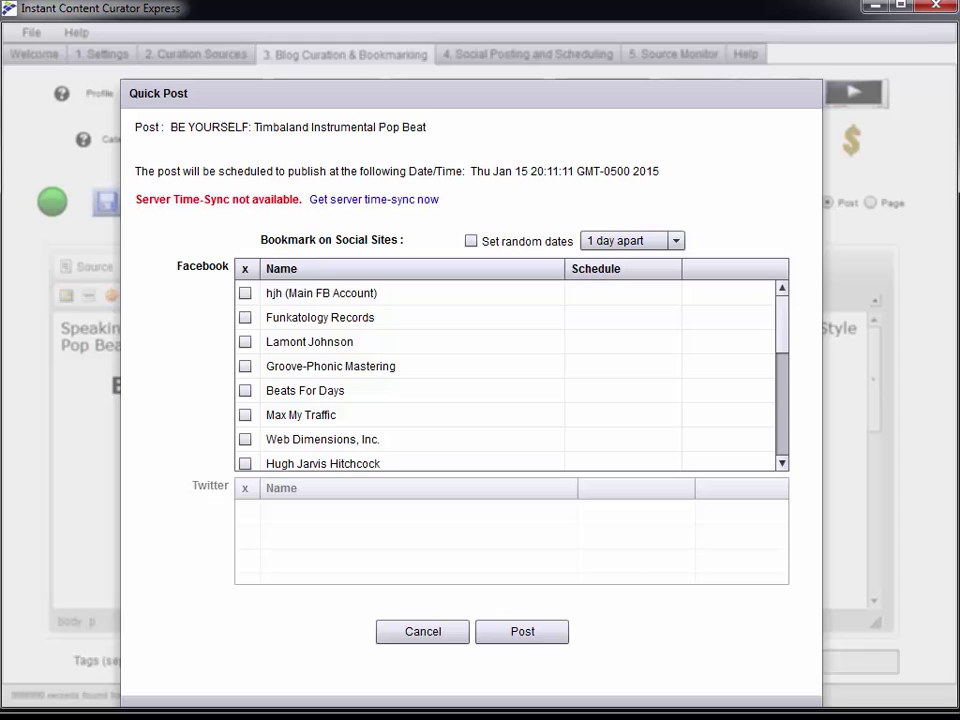
left_click(245, 390)
left_click(634, 391)
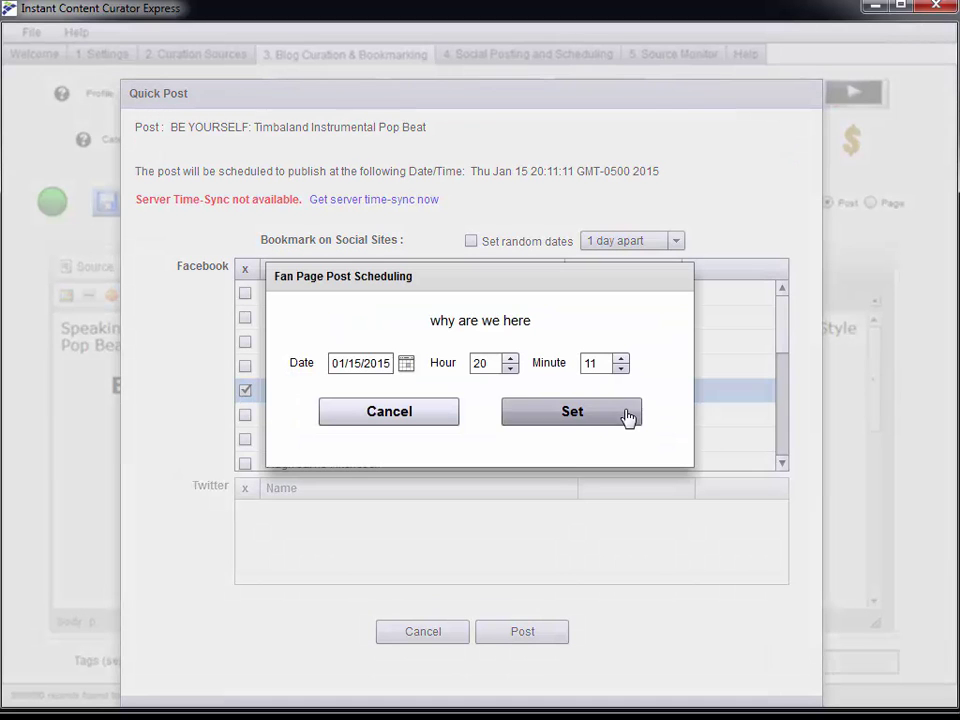
left_click(405, 365)
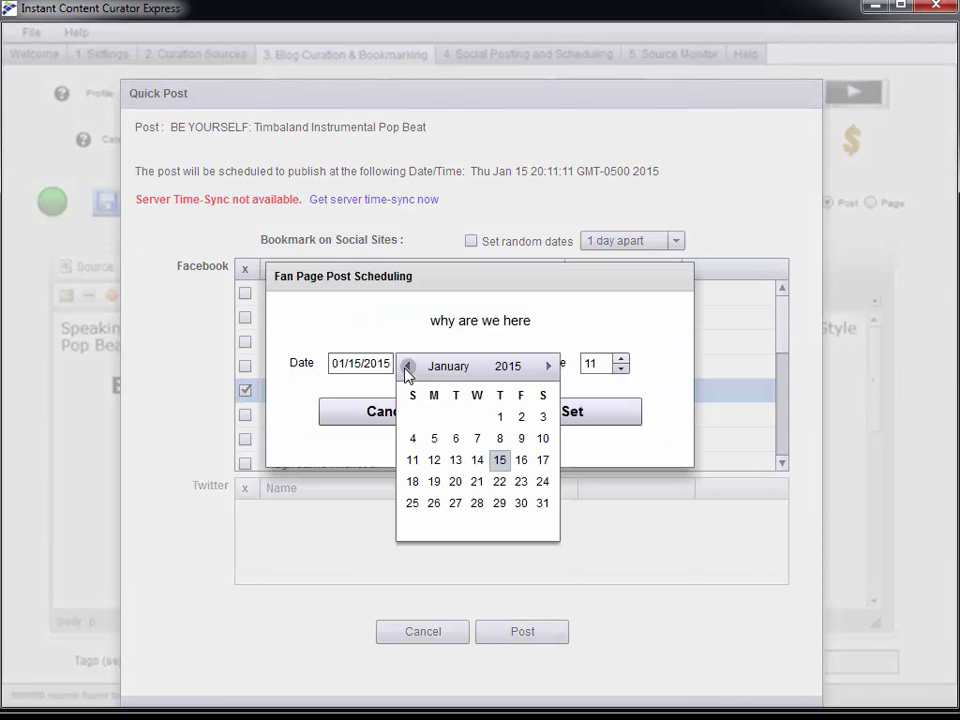
left_click(476, 489)
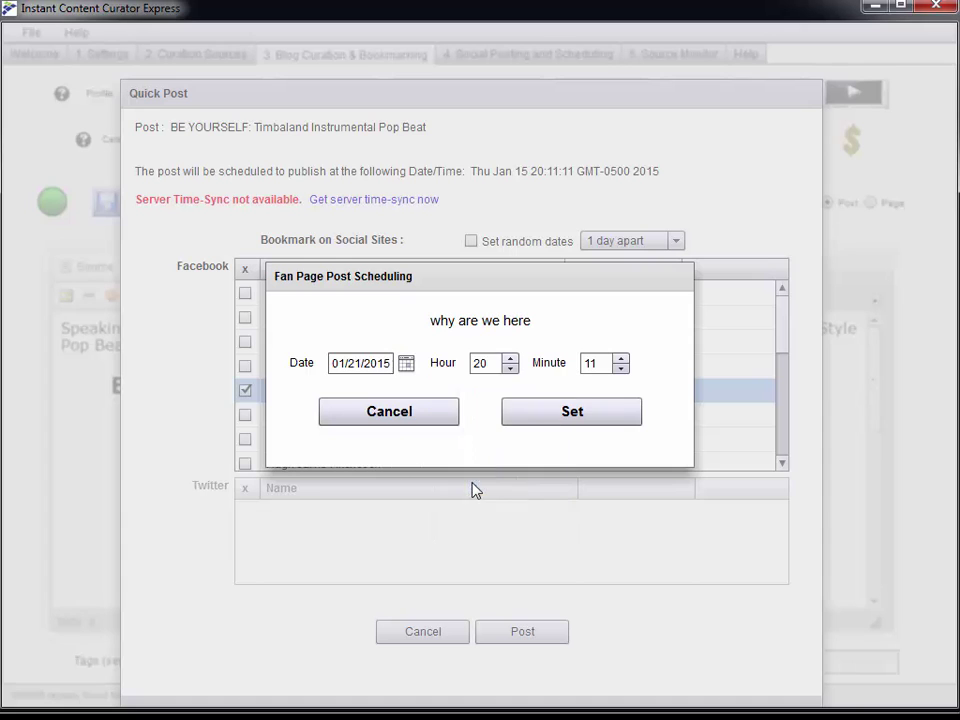
left_click(510, 368)
left_click(510, 368)
left_click(510, 368)
left_click(621, 358)
left_click(621, 358)
left_click(621, 358)
left_click(621, 416)
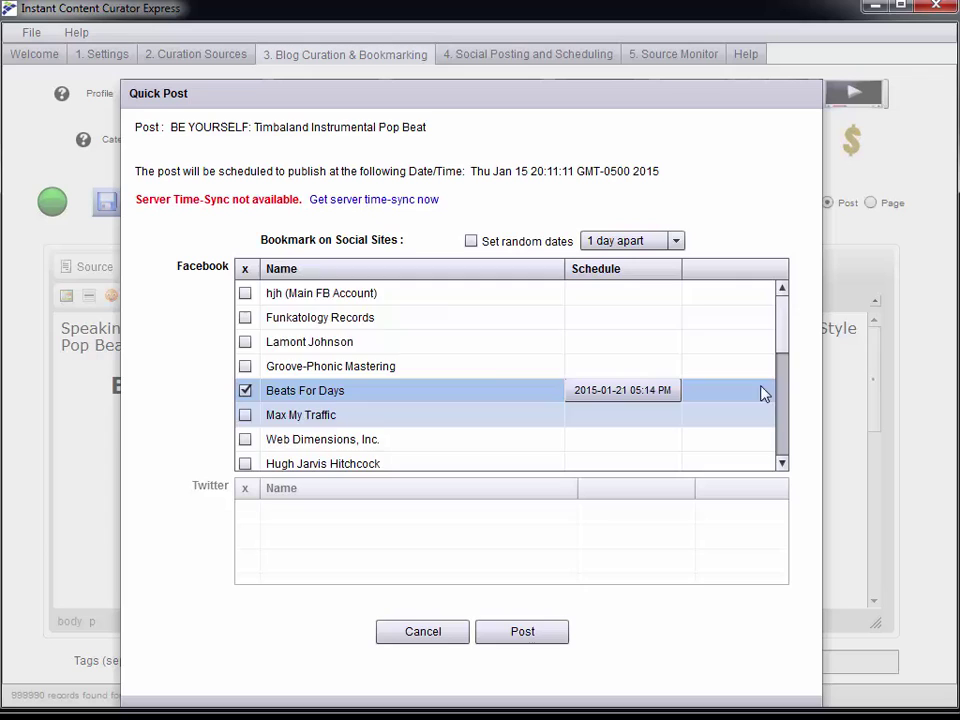
left_click(519, 636)
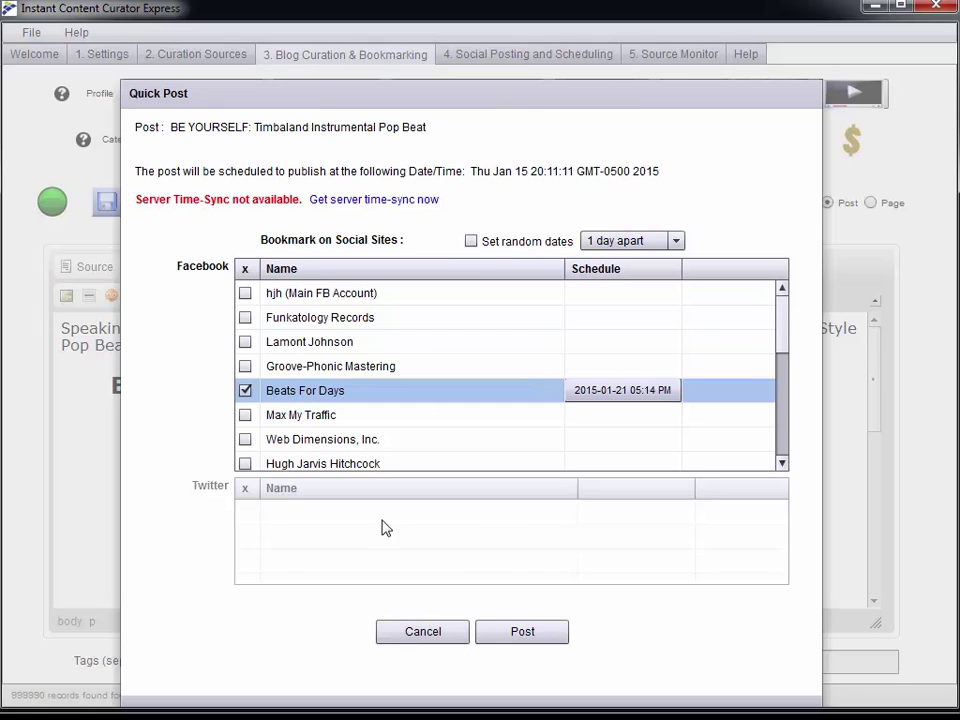
left_click(540, 640)
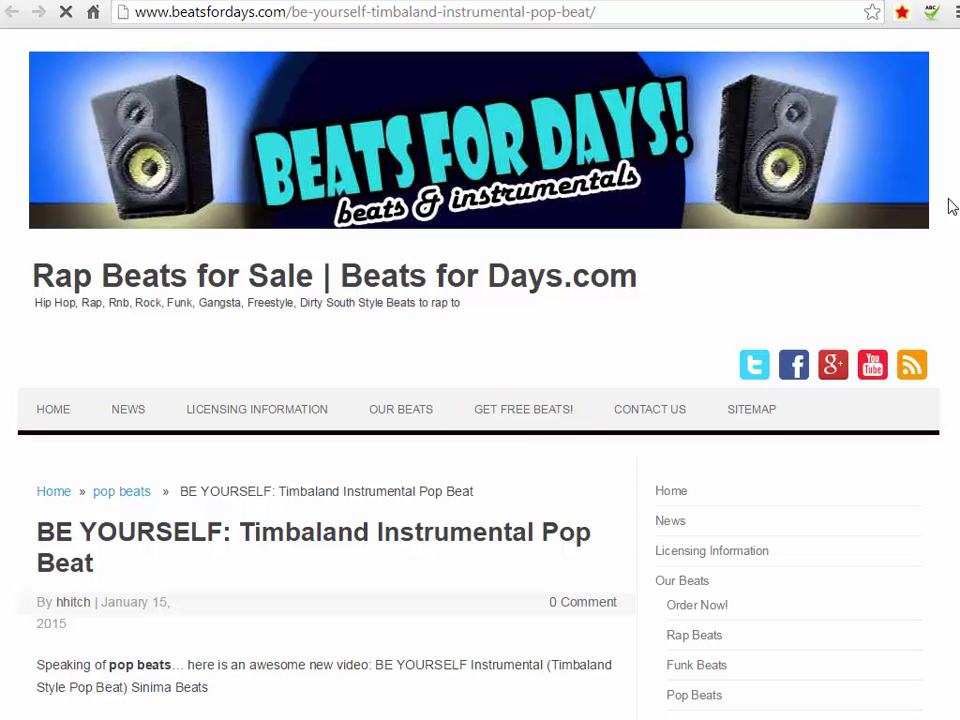
- Scroll through the live BE YOURSELF post to check its video, ad and tags
scroll(480, 400, "down", 4)
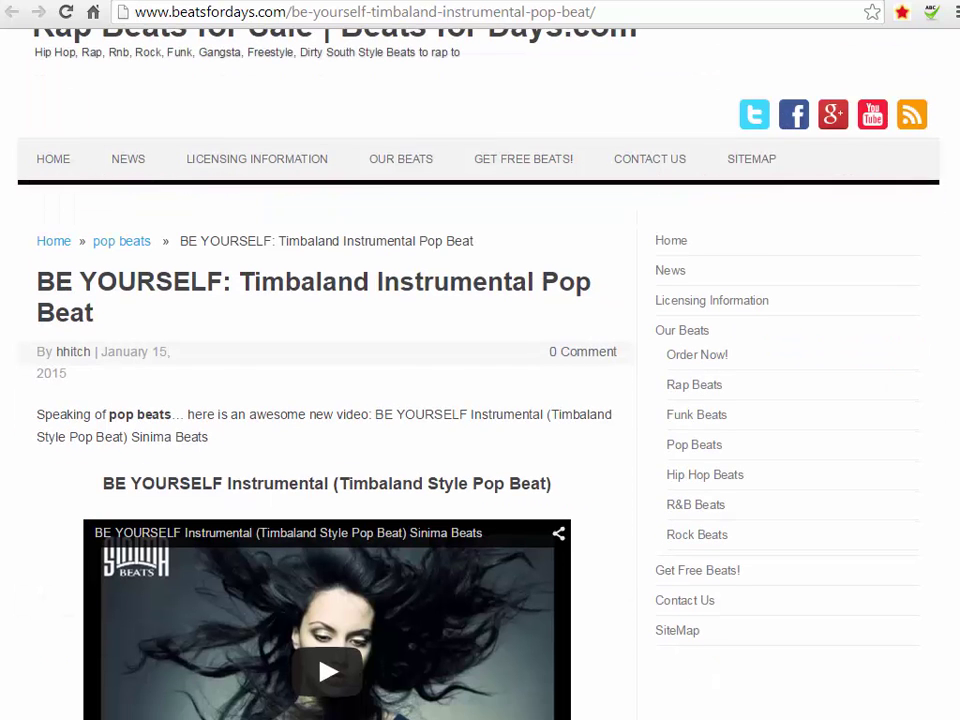
scroll(480, 400, "down", 1)
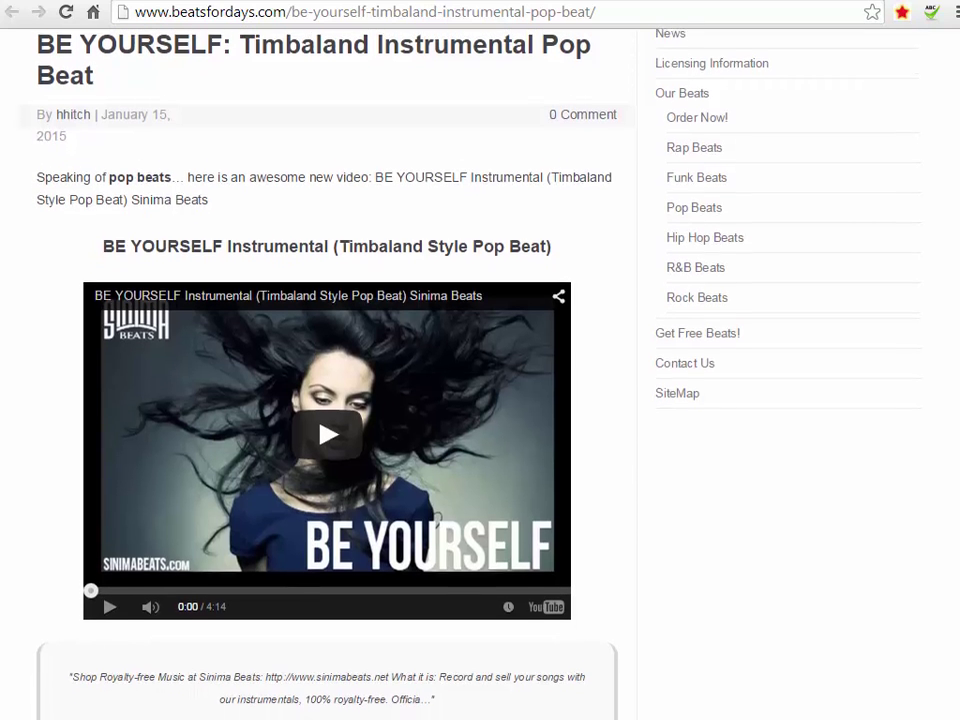
scroll(480, 400, "up", 1)
scroll(480, 400, "down", 1)
scroll(330, 380, "down", 3)
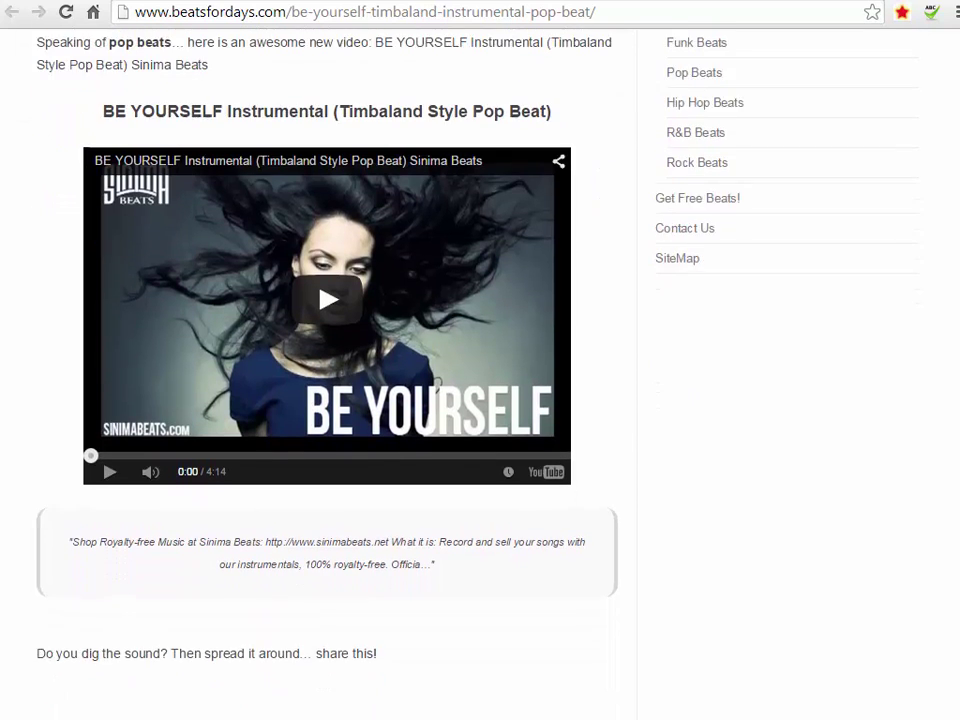
scroll(330, 380, "down", 1)
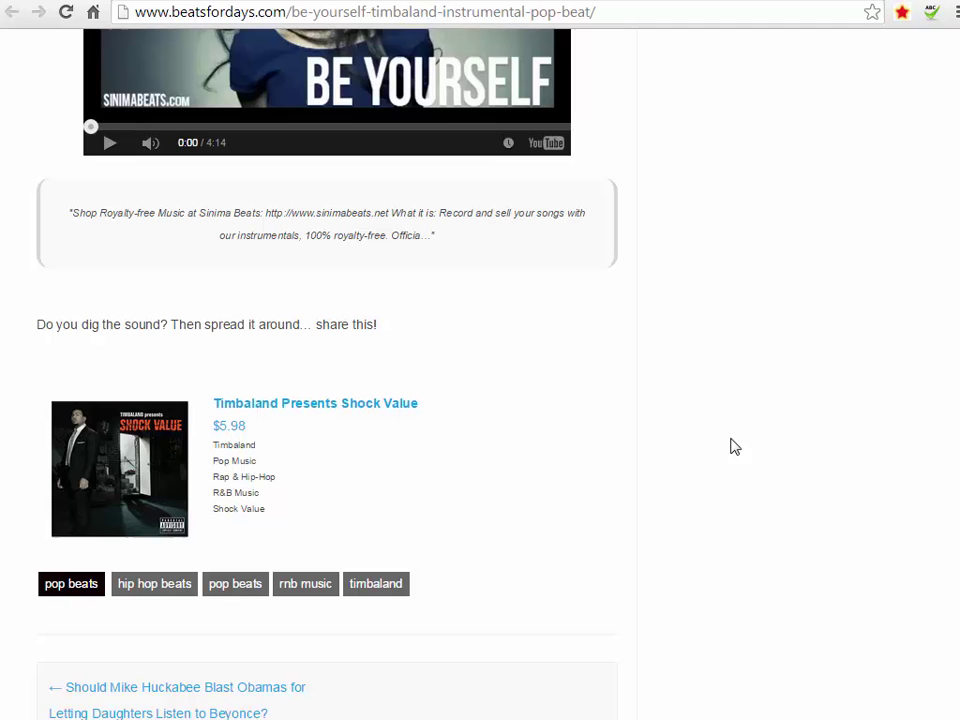
scroll(360, 380, "up", 3)
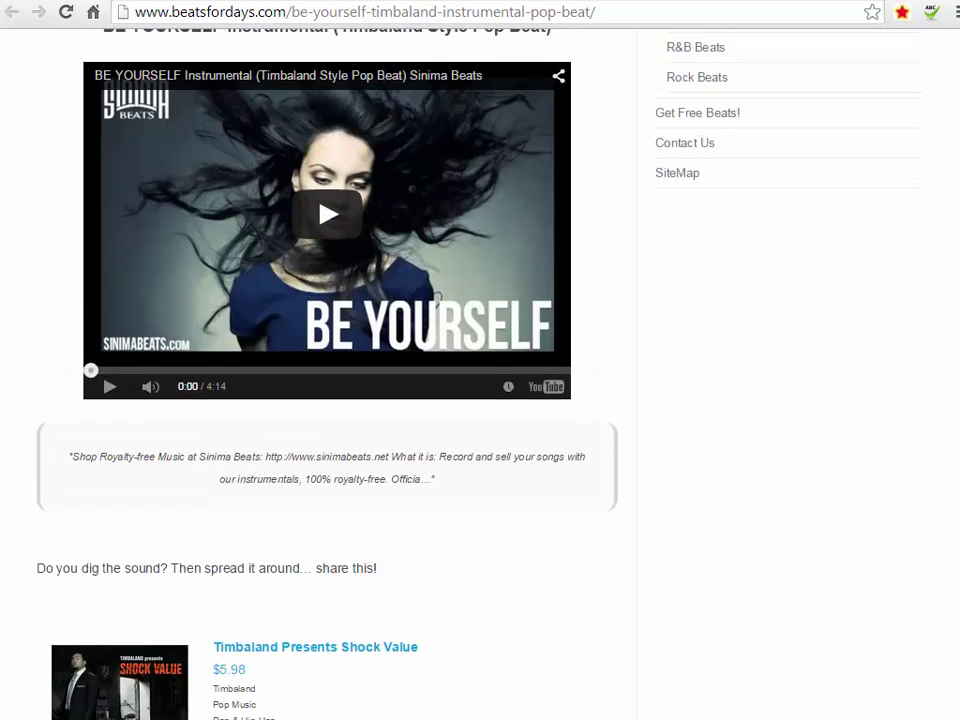
scroll(330, 380, "up", 2)
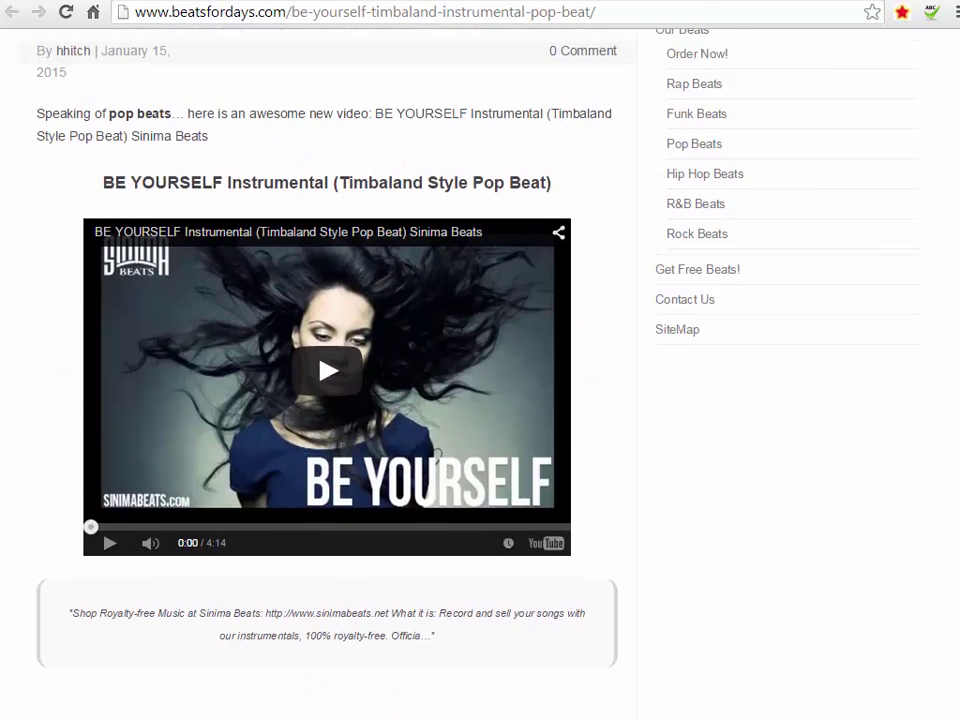